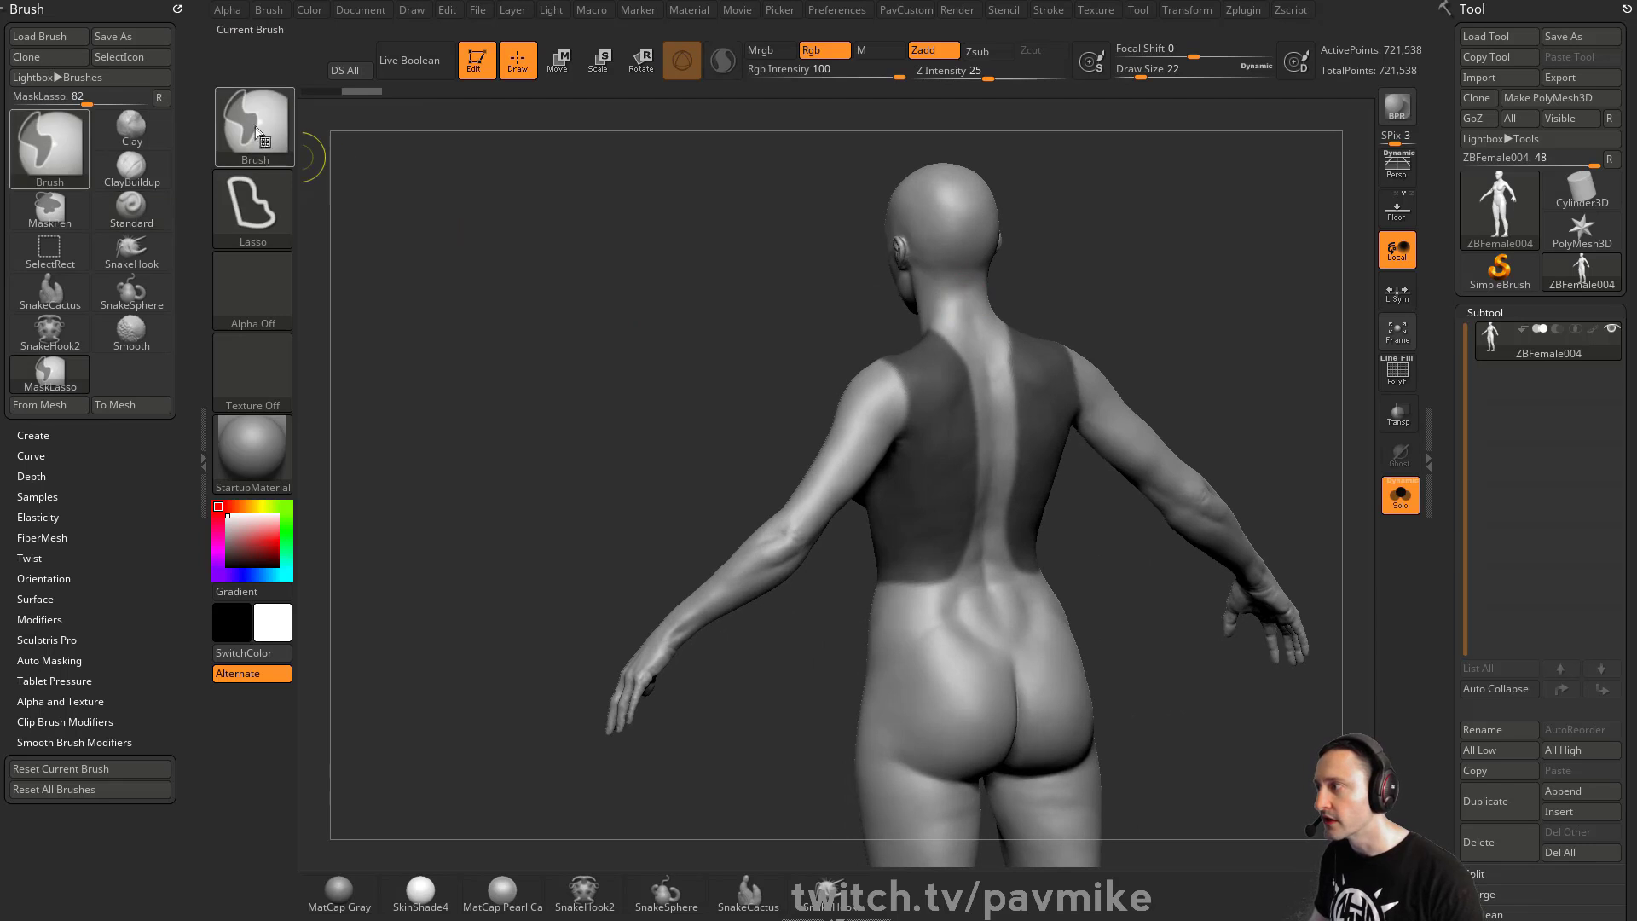
- Paint the mask across the back of the body with the MaskPen, adjusting brush size to cover the central strip
{"action": "mouse_move", "coordinate": [713, 310]}
{"action": "left_mouse_down"}
{"action": "mouse_move", "coordinate": [1105, 326]}
{"action": "mouse_move", "coordinate": [1116, 381]}
{"action": "left_mouse_up"}
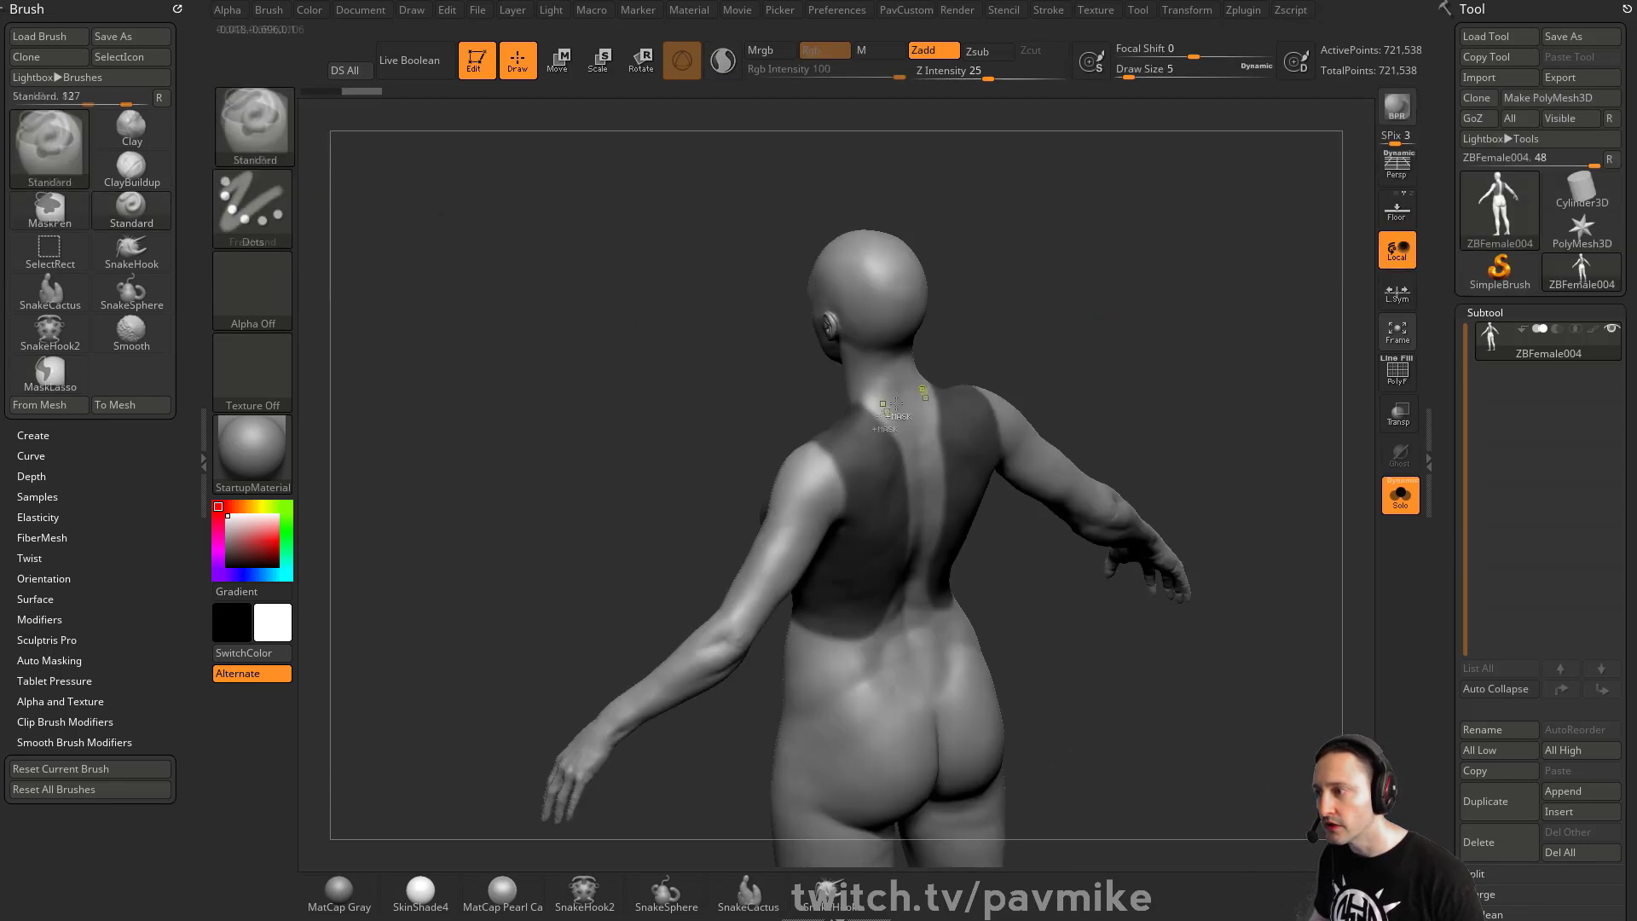
{"action": "key", "text": "s"}
{"action": "left_click_drag", "start_coordinate": [871, 404], "coordinate": [889, 395], "text": "ctrl"}
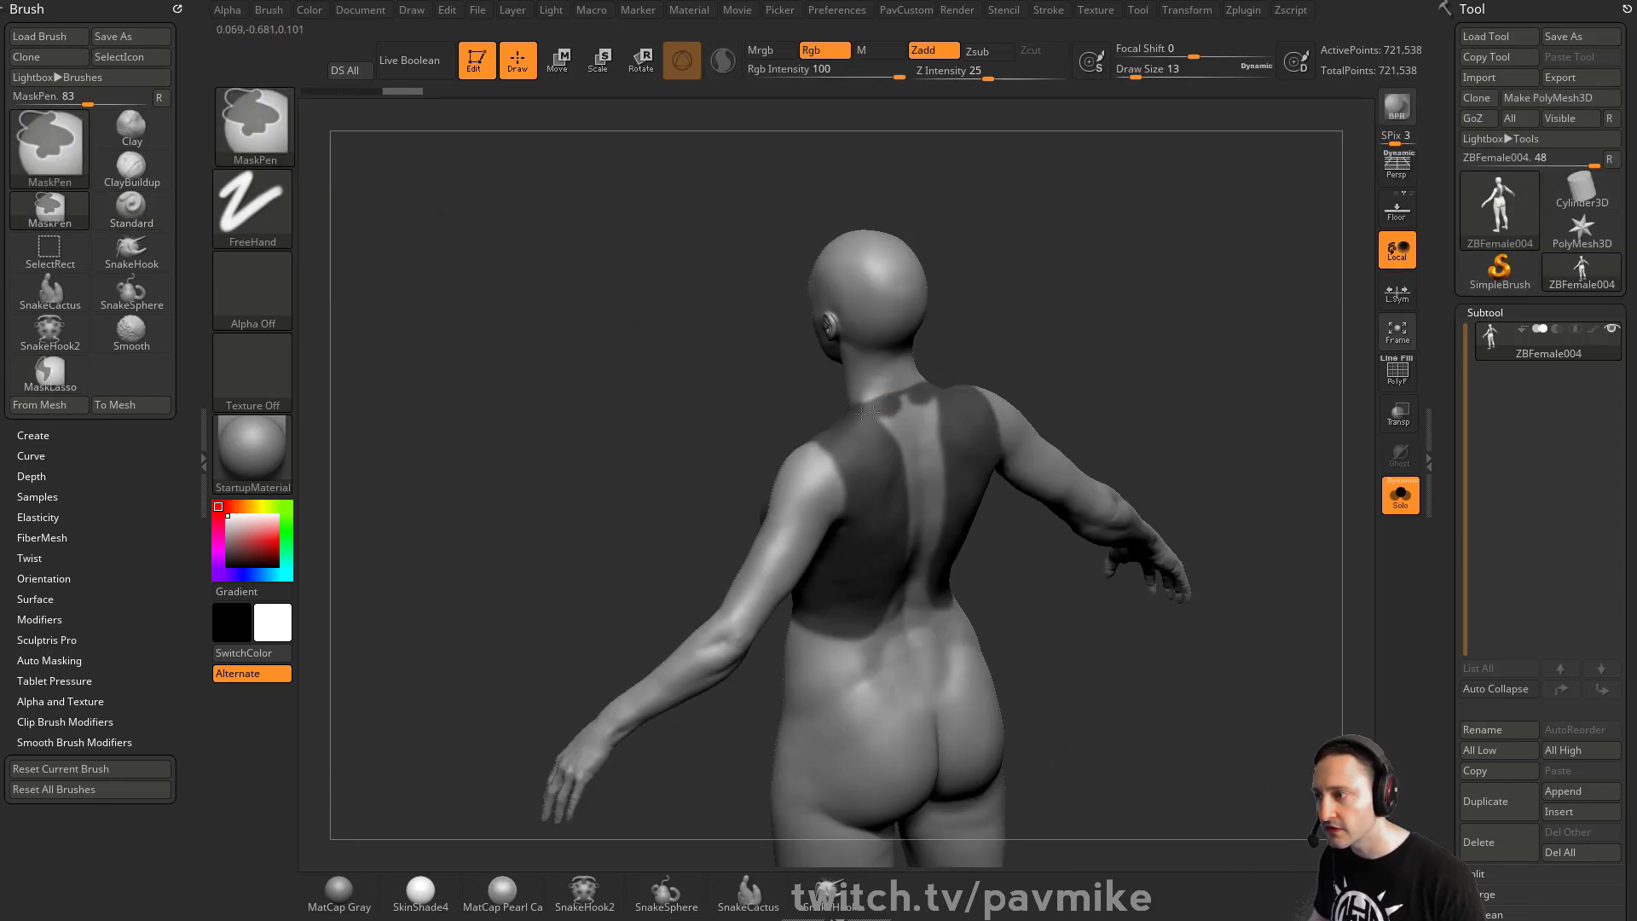
{"action": "left_click_drag", "start_coordinate": [1180, 376], "coordinate": [867, 422]}
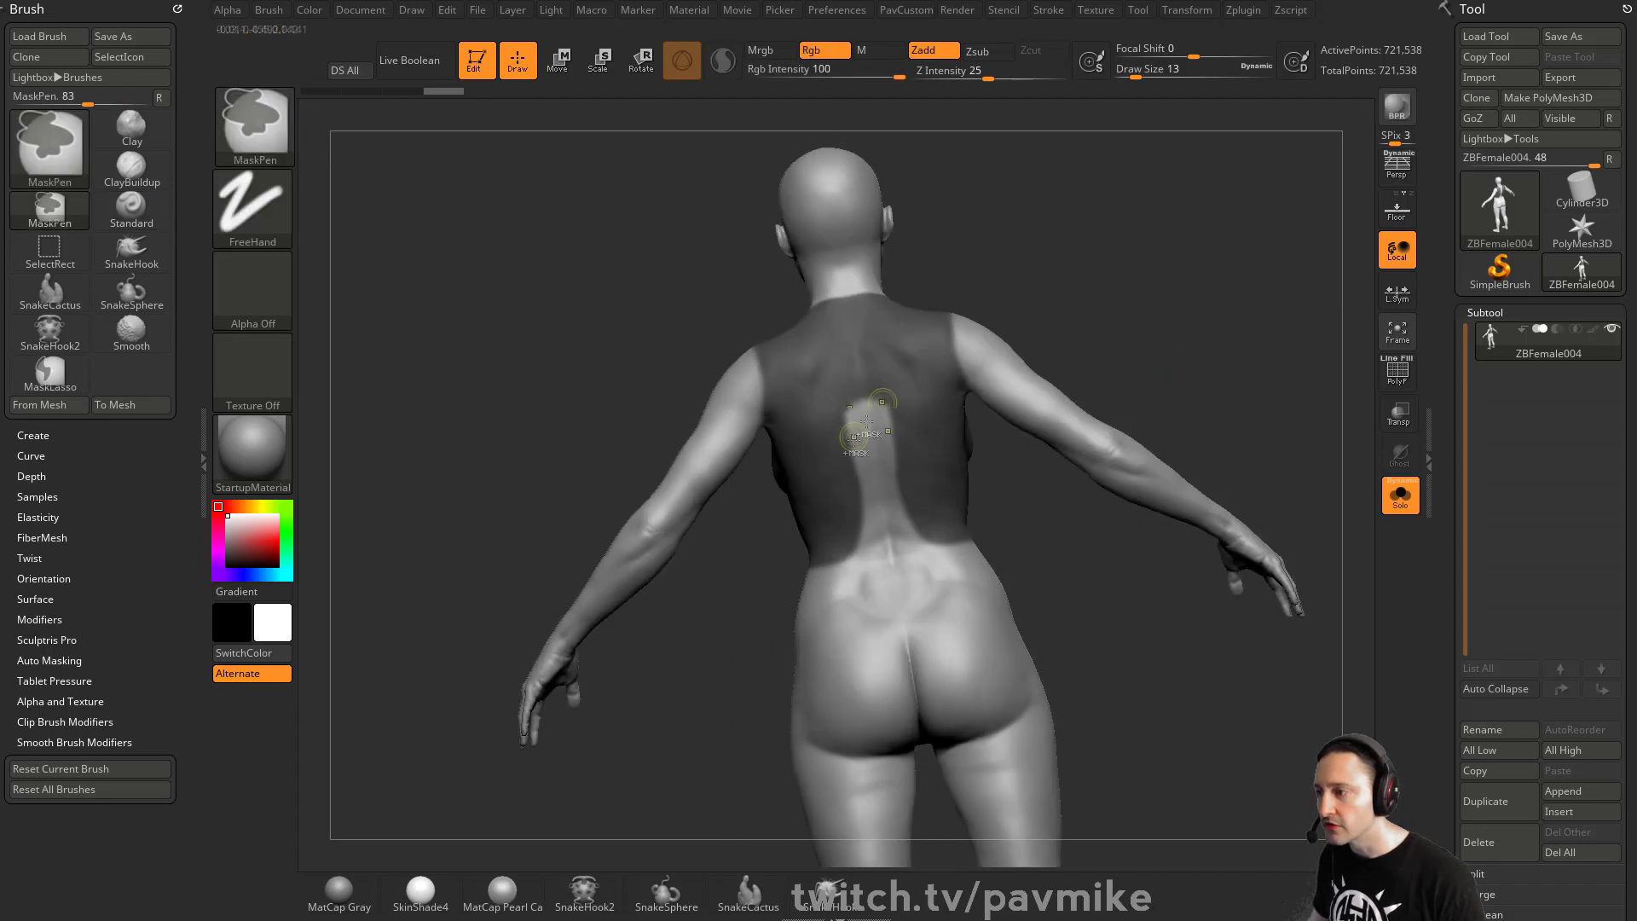
{"action": "mouse_move", "coordinate": [888, 495]}
{"action": "left_mouse_down", "text": "ctrl"}
{"action": "mouse_move", "coordinate": [900, 551]}
{"action": "mouse_move", "coordinate": [957, 555]}
{"action": "left_mouse_up", "text": "ctrl"}
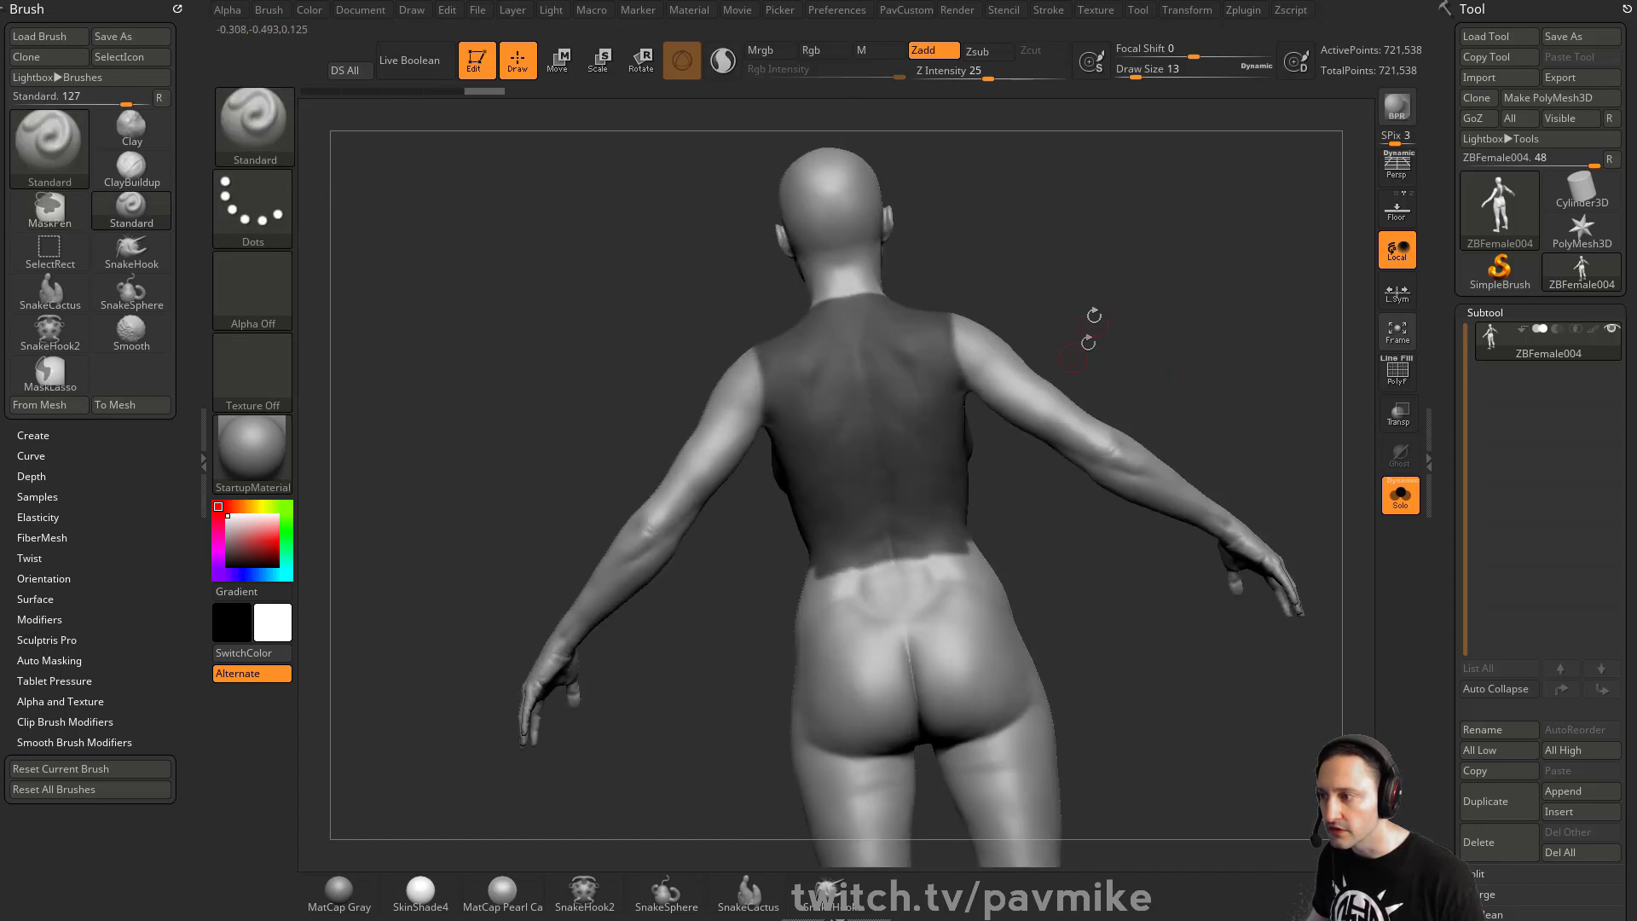
{"action": "mouse_move", "coordinate": [1089, 341]}
{"action": "left_mouse_down"}
{"action": "mouse_move", "coordinate": [1220, 290]}
{"action": "mouse_move", "coordinate": [1145, 336]}
{"action": "left_mouse_up"}
{"action": "key", "text": "s"}
{"action": "left_click_drag", "start_coordinate": [808, 510], "coordinate": [863, 559]}
{"action": "left_click_drag", "start_coordinate": [1078, 477], "coordinate": [921, 490]}
{"action": "left_click_drag", "start_coordinate": [811, 545], "coordinate": [837, 553], "text": "ctrl"}
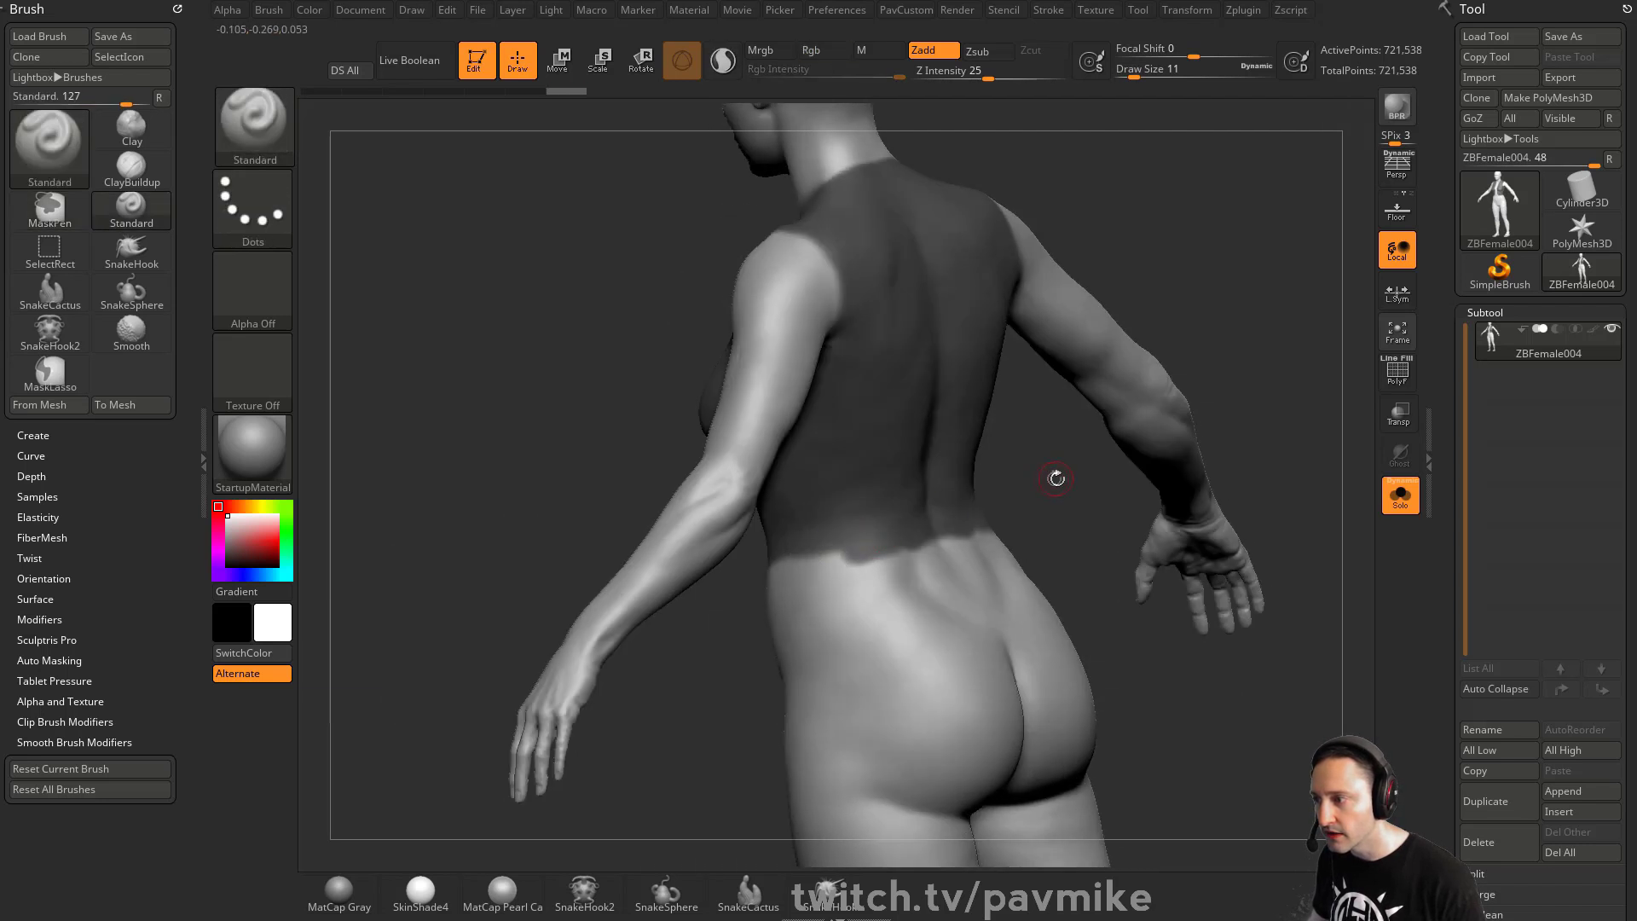
{"action": "left_click_drag", "start_coordinate": [1057, 479], "coordinate": [1007, 486]}
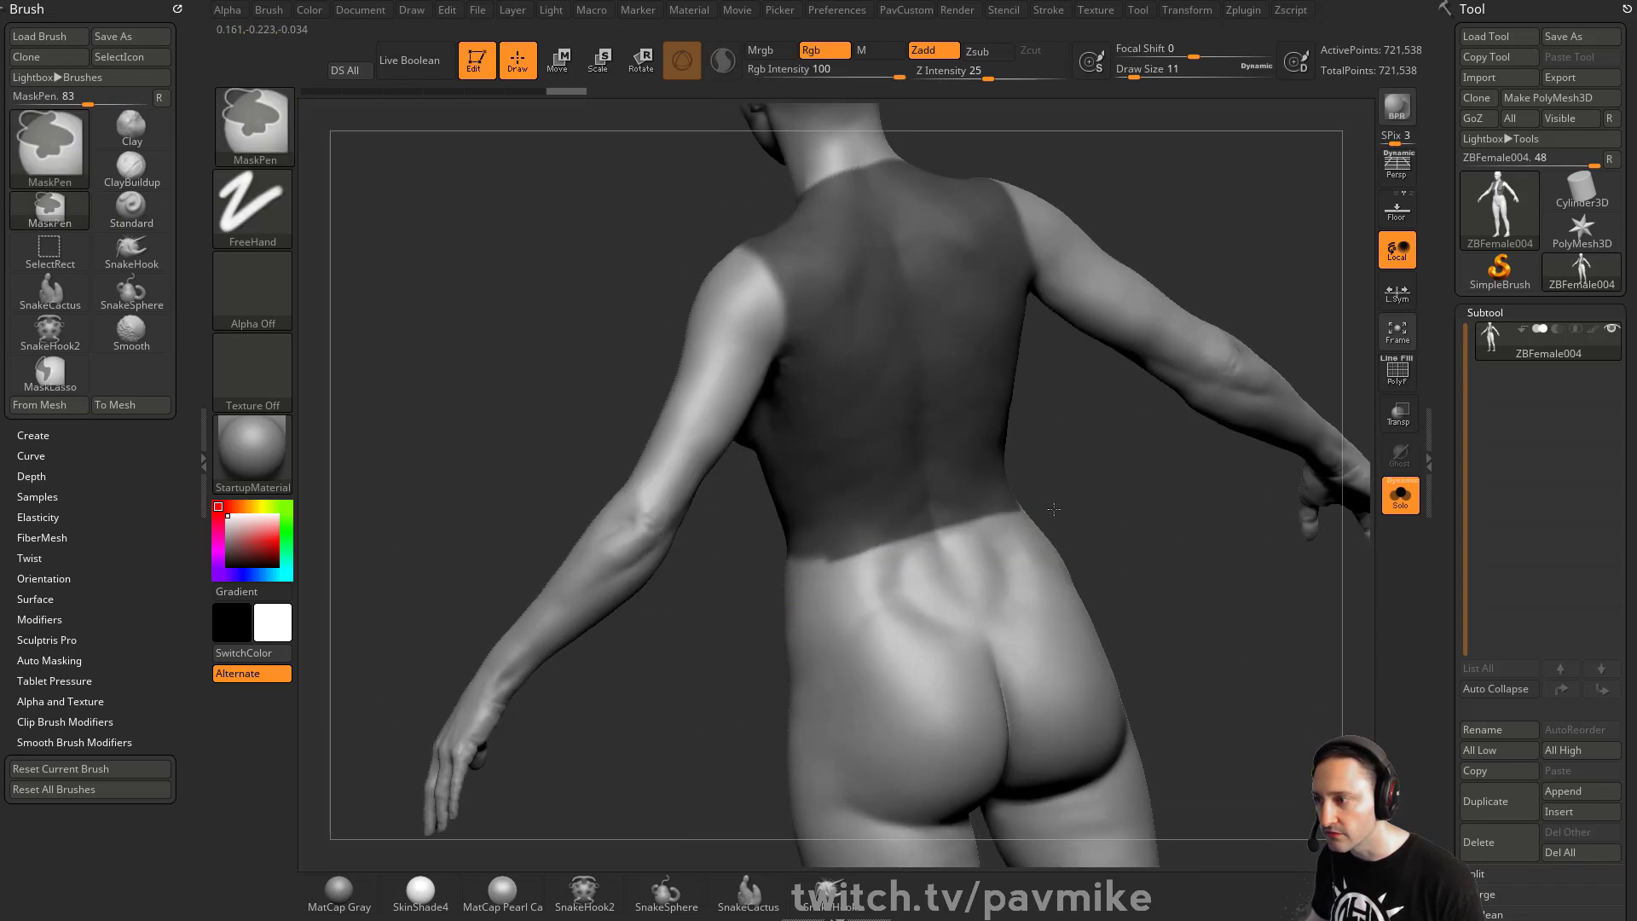
{"action": "mouse_move", "coordinate": [1089, 498]}
{"action": "left_mouse_down"}
{"action": "mouse_move", "coordinate": [1224, 443]}
{"action": "mouse_move", "coordinate": [1134, 365]}
{"action": "left_mouse_up"}
- Duplicate the body subtool and turn on the polygroup frame display
{"action": "left_click", "coordinate": [1495, 800]}
{"action": "left_click_drag", "start_coordinate": [1280, 468], "coordinate": [1181, 361], "text": "shift"}
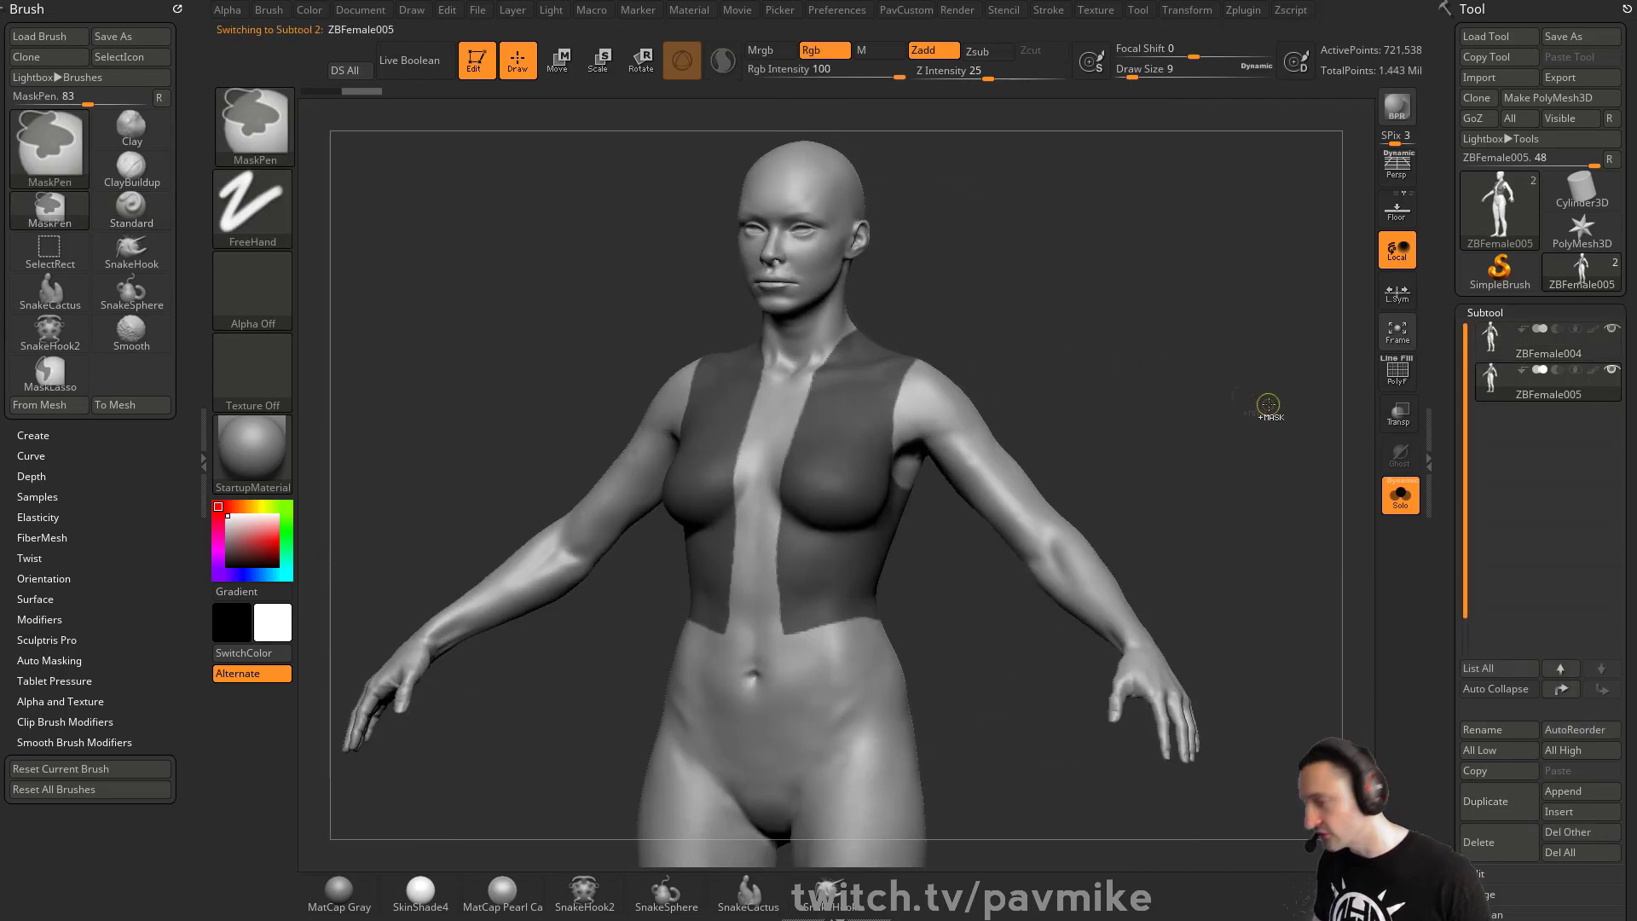
{"action": "left_click", "coordinate": [1399, 373]}
- Apply Edgeloop Masked Border to the duplicate's masked torso area
{"action": "left_click_drag", "start_coordinate": [1093, 219], "coordinate": [961, 316], "text": "alt"}
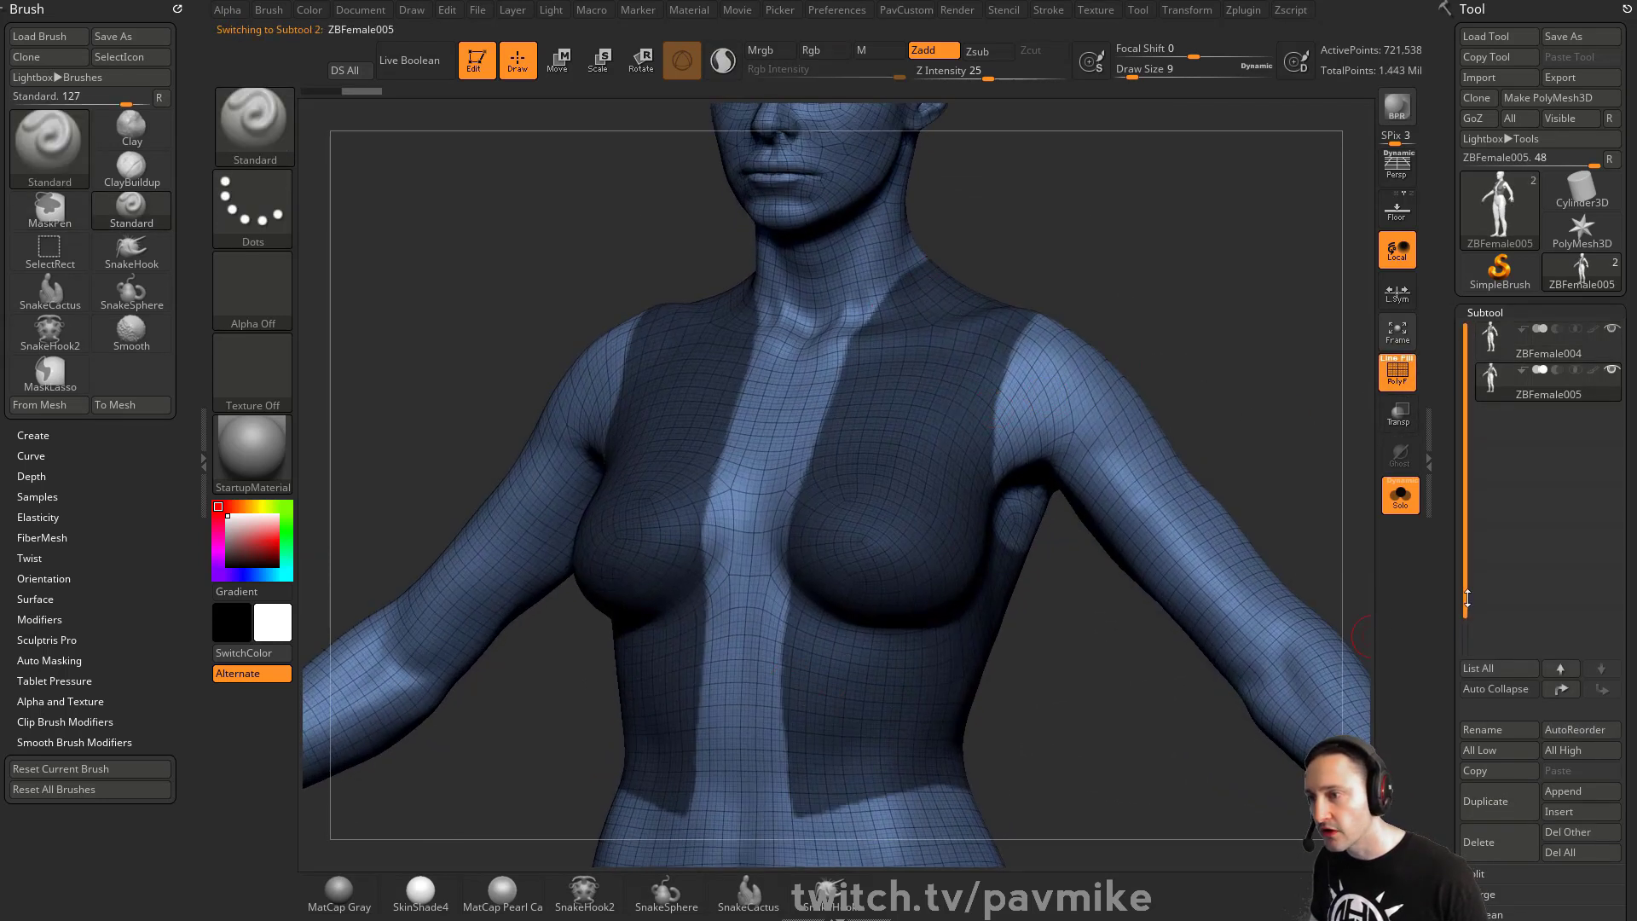
{"action": "left_click_drag", "start_coordinate": [1459, 595], "coordinate": [1423, 408]}
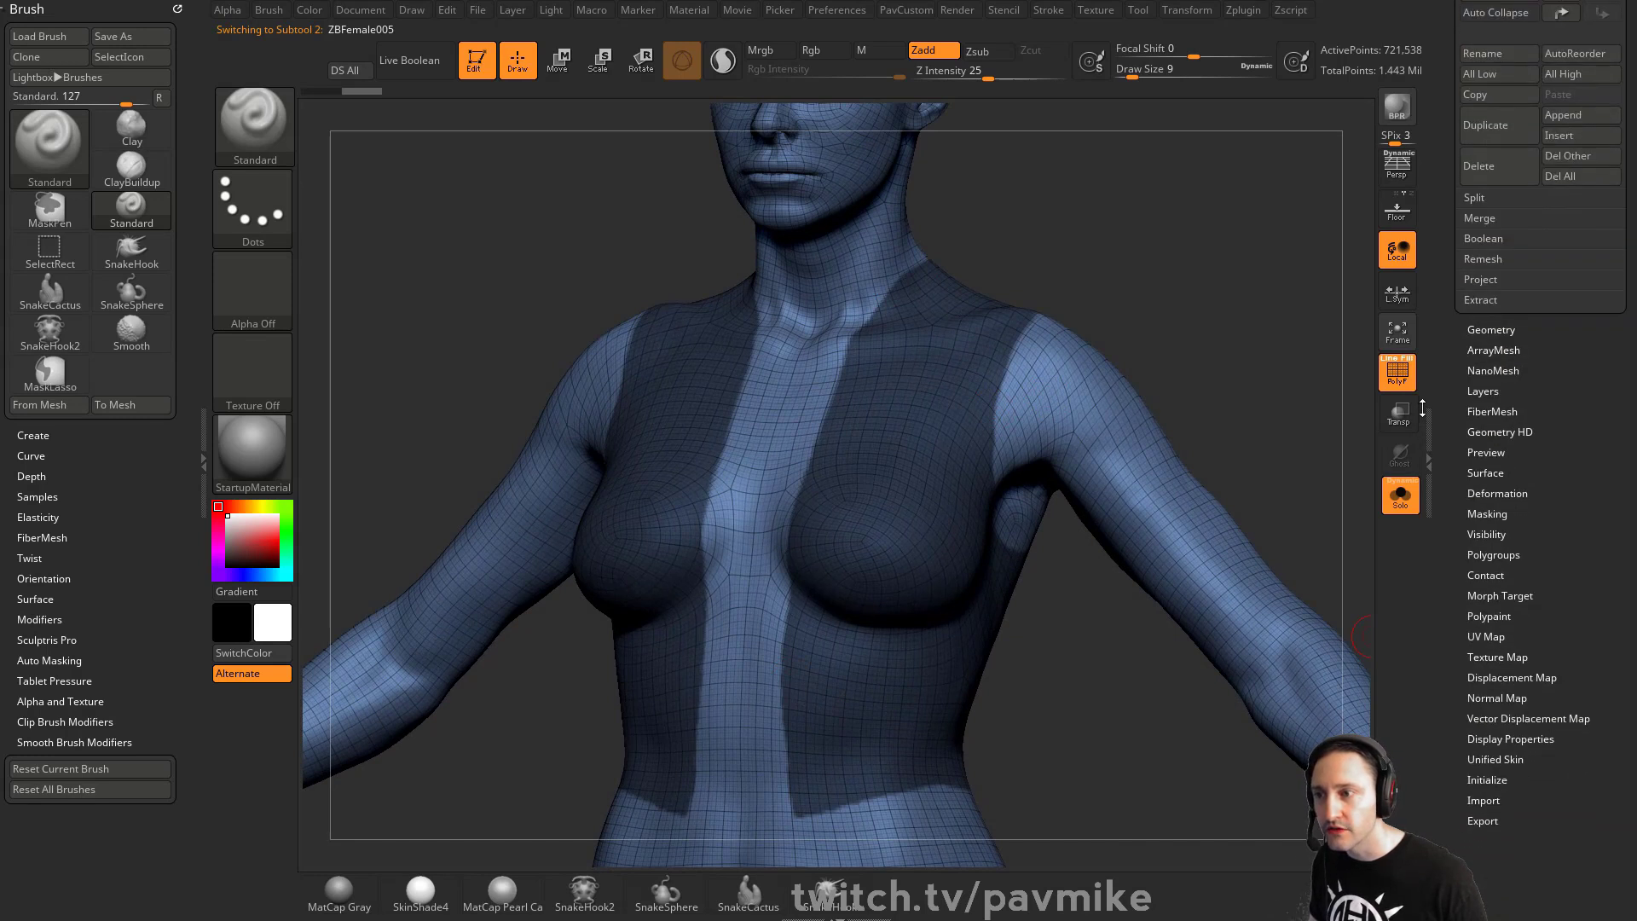
{"action": "left_click", "coordinate": [1474, 336], "text": "shift"}
{"action": "left_click", "coordinate": [1508, 387]}
{"action": "left_click_drag", "start_coordinate": [1485, 590], "coordinate": [1484, 252]}
{"action": "left_click", "coordinate": [1486, 193]}
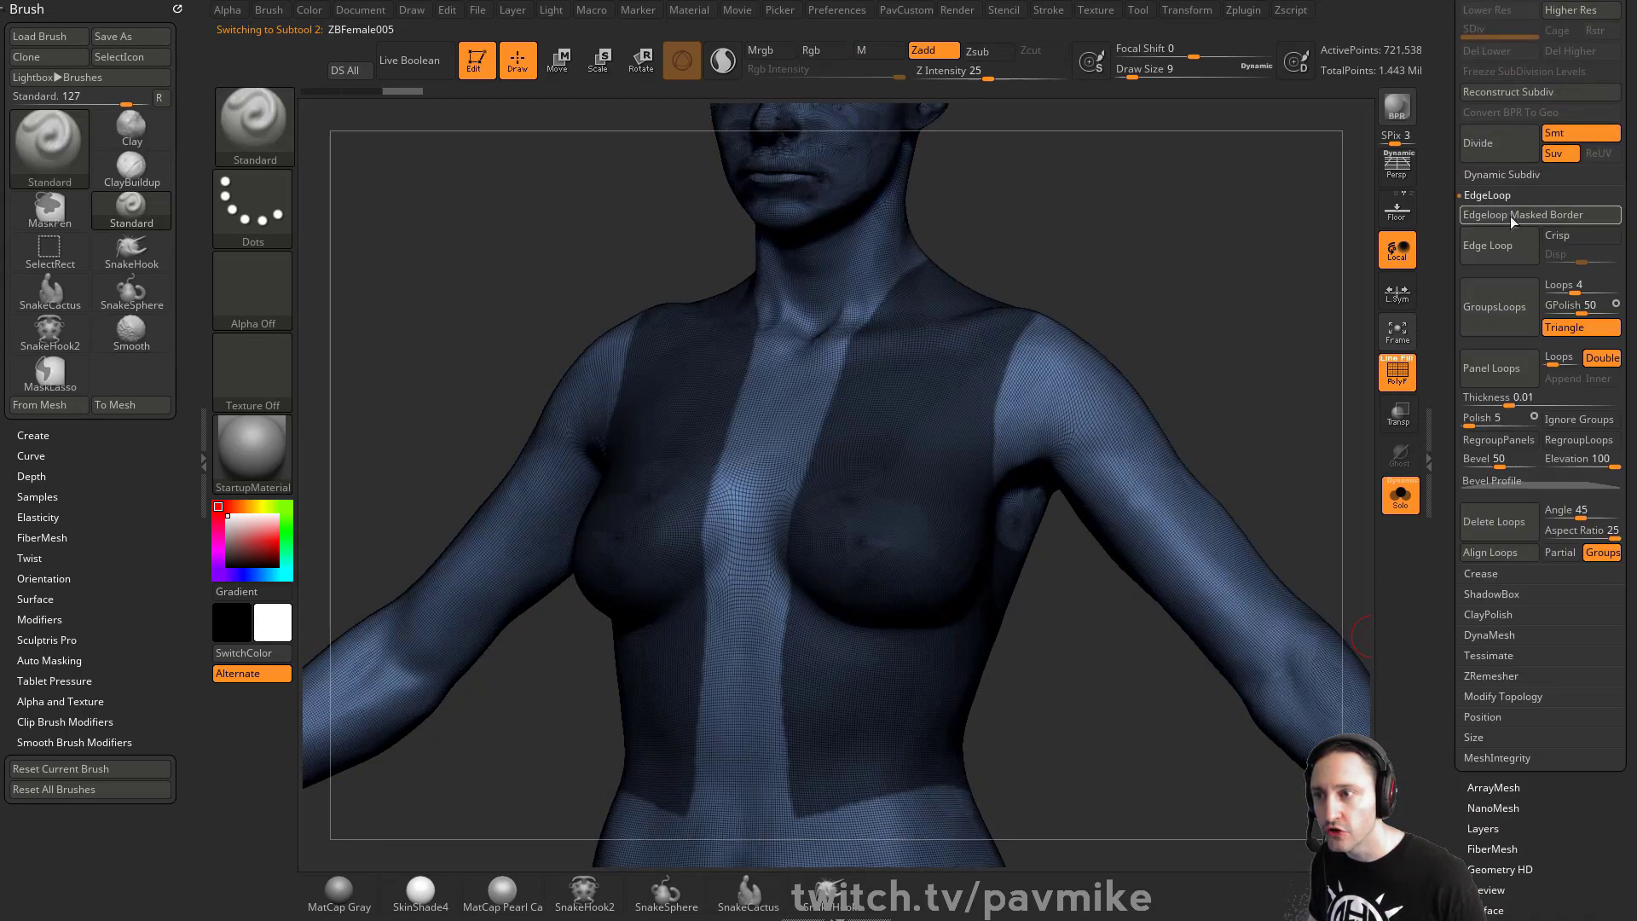
{"action": "left_click", "coordinate": [1511, 217]}
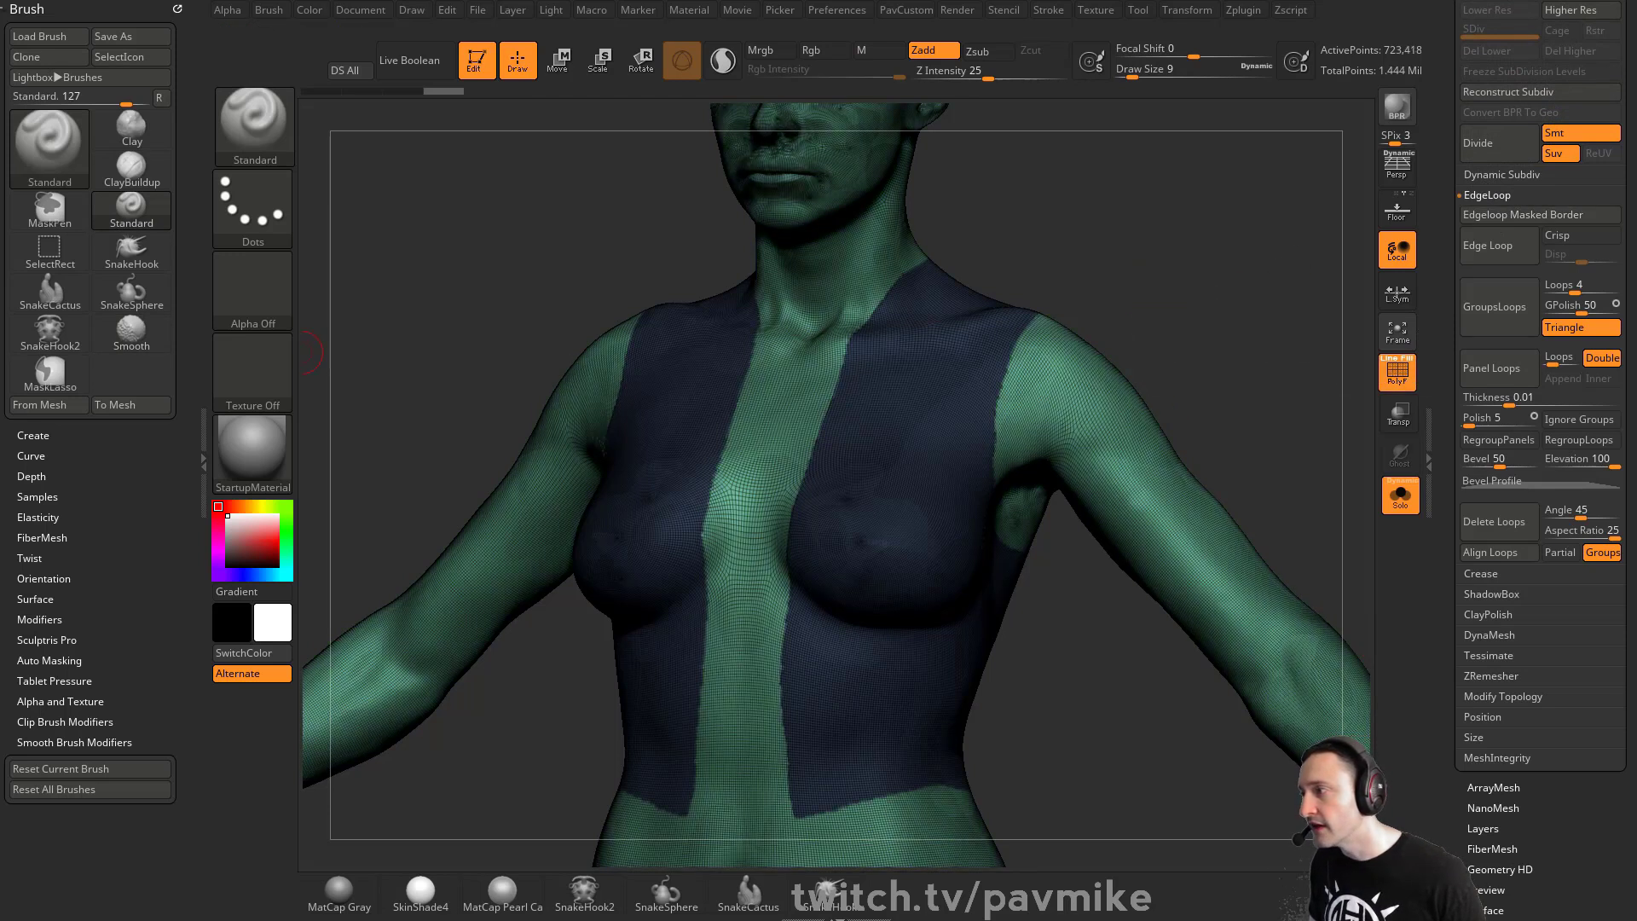
- Clear the mask, isolate the vest polygroup and delete the hidden geometry
{"action": "left_click_drag", "start_coordinate": [1137, 232], "coordinate": [1154, 282], "text": "ctrl"}
{"action": "left_click", "coordinate": [955, 341], "text": "ctrl+shift"}
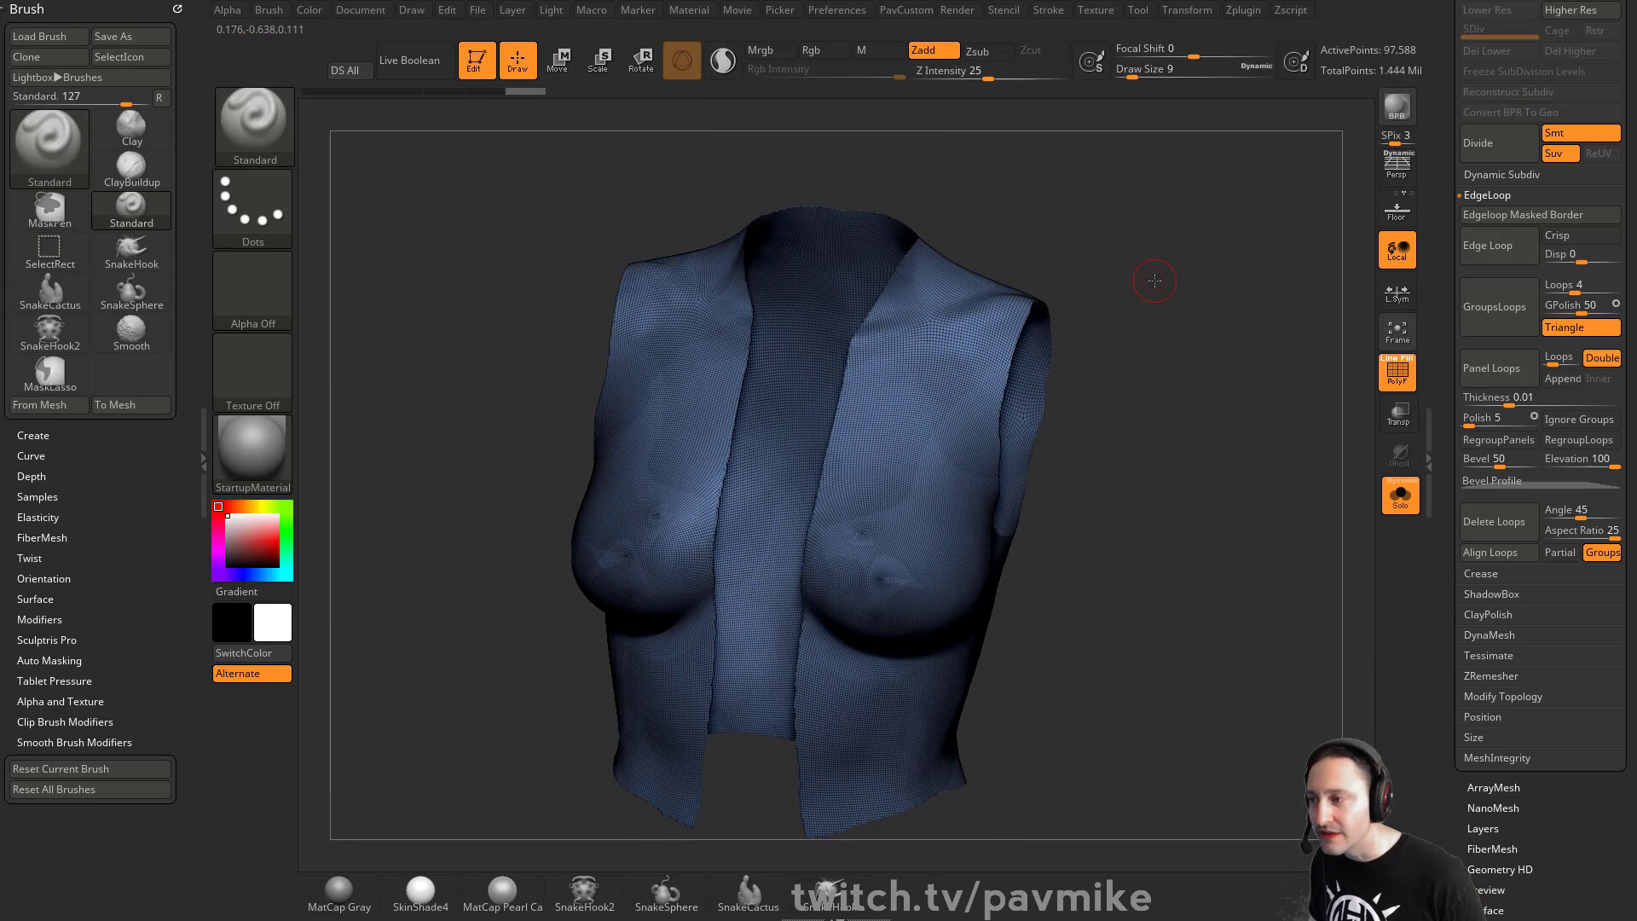
{"action": "key", "text": "p"}
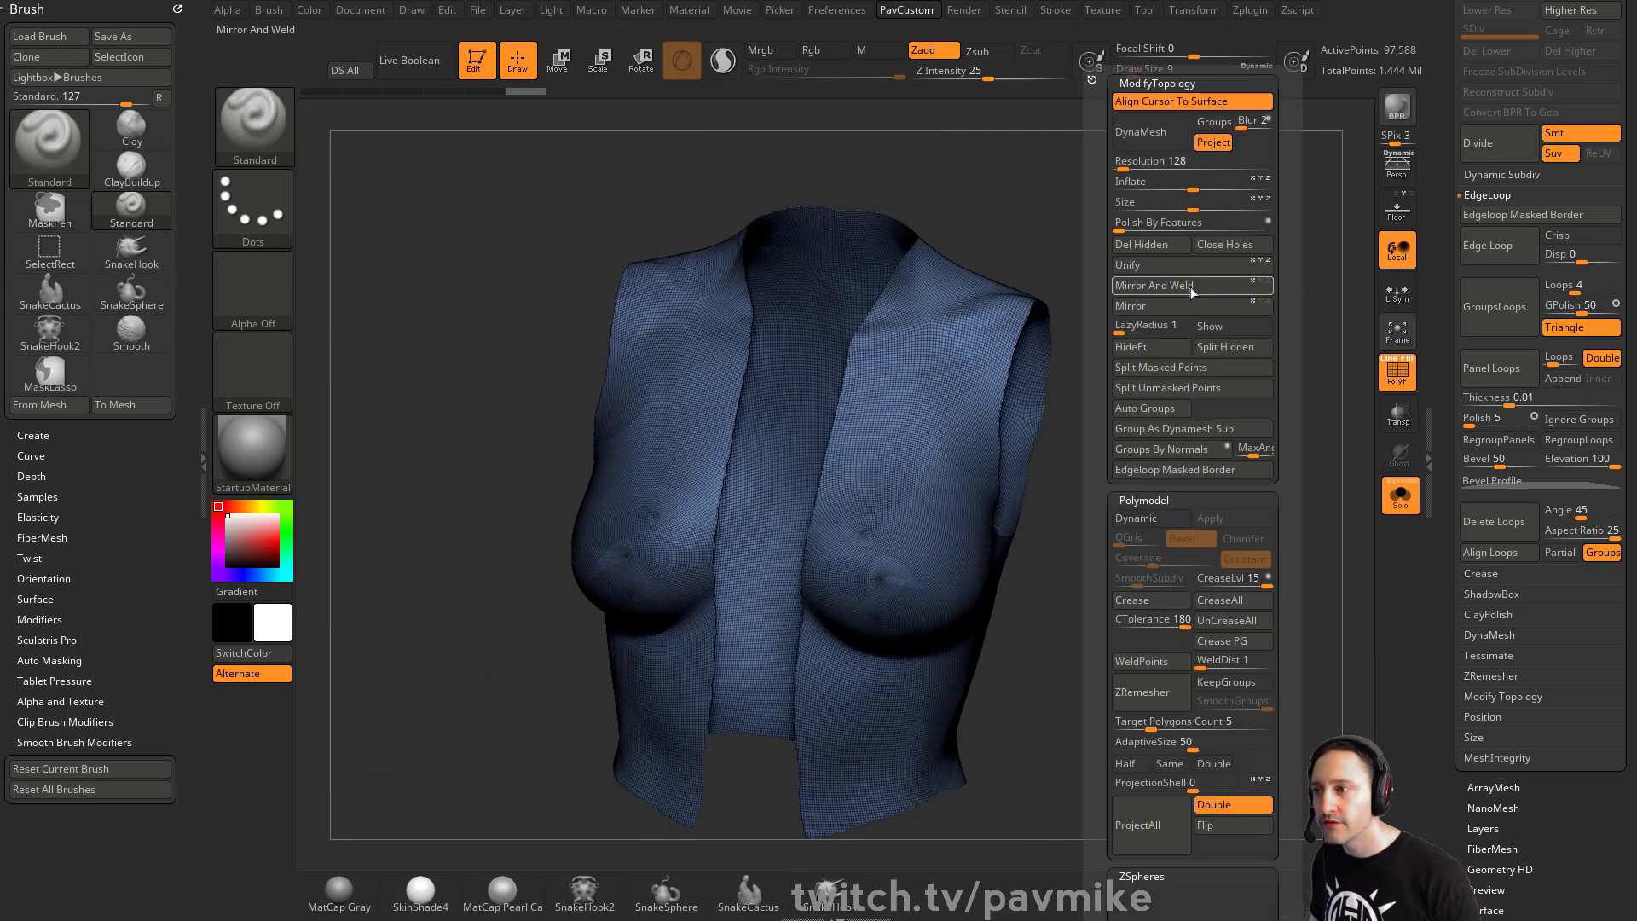
{"action": "left_click", "coordinate": [1162, 244]}
{"action": "left_click_drag", "start_coordinate": [1180, 362], "coordinate": [1109, 375]}
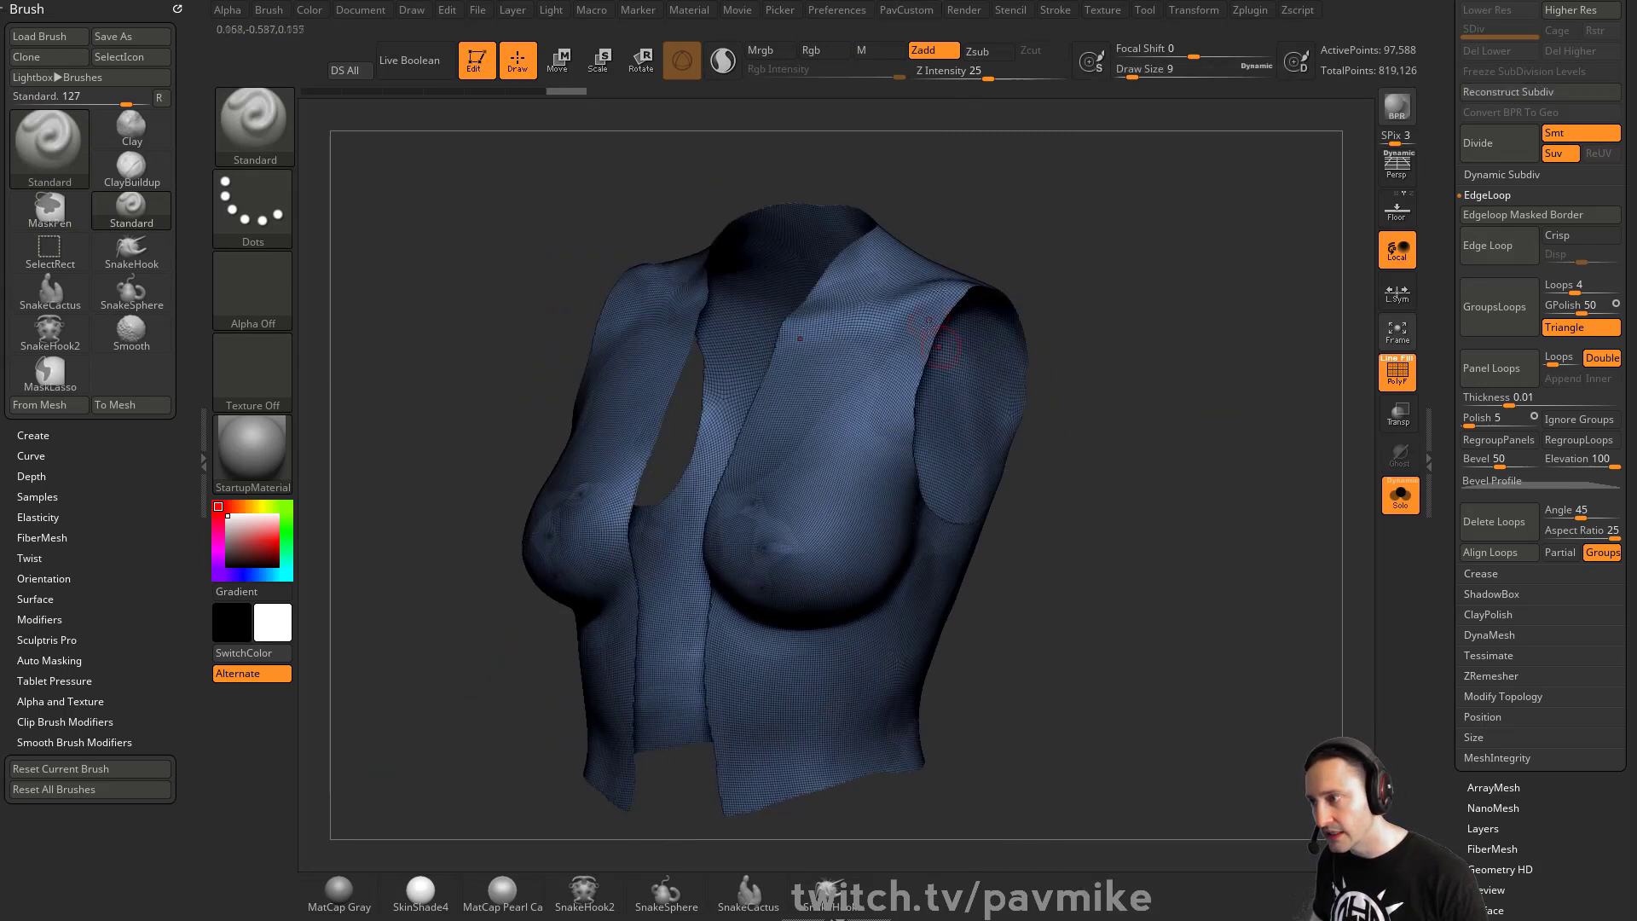
- Mask the vest's border using Mask By Feature with only Border enabled
{"action": "scroll", "coordinate": [1444, 566], "scroll_direction": "down", "scroll_amount": 6}
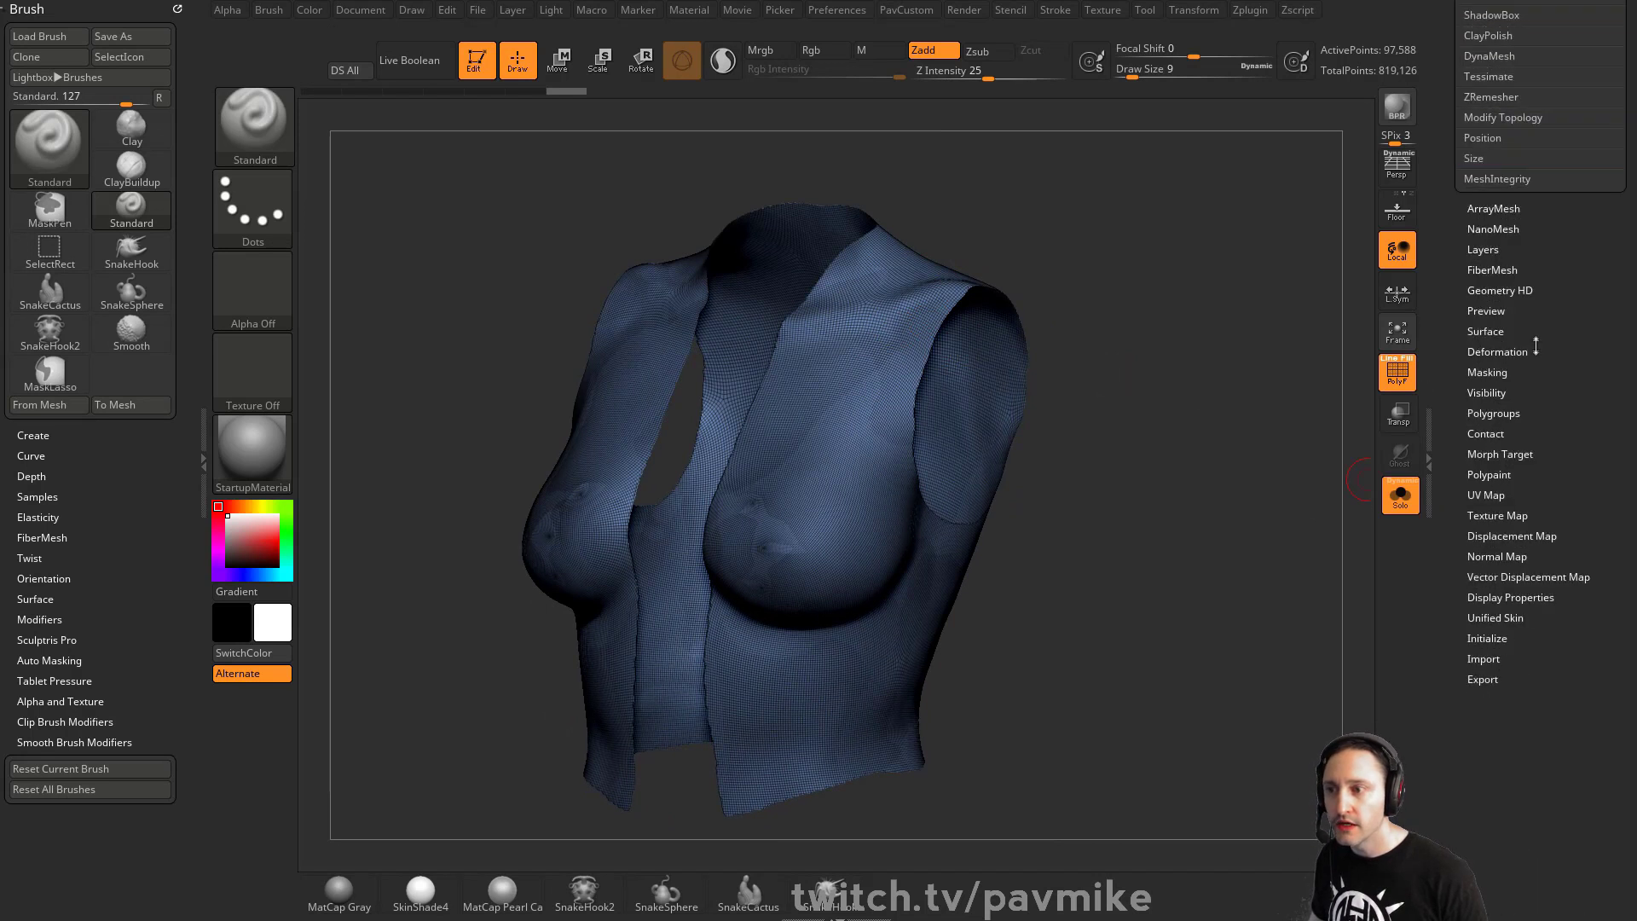
{"action": "left_click", "coordinate": [1489, 369]}
{"action": "left_click", "coordinate": [1569, 510]}
{"action": "left_click", "coordinate": [1569, 531]}
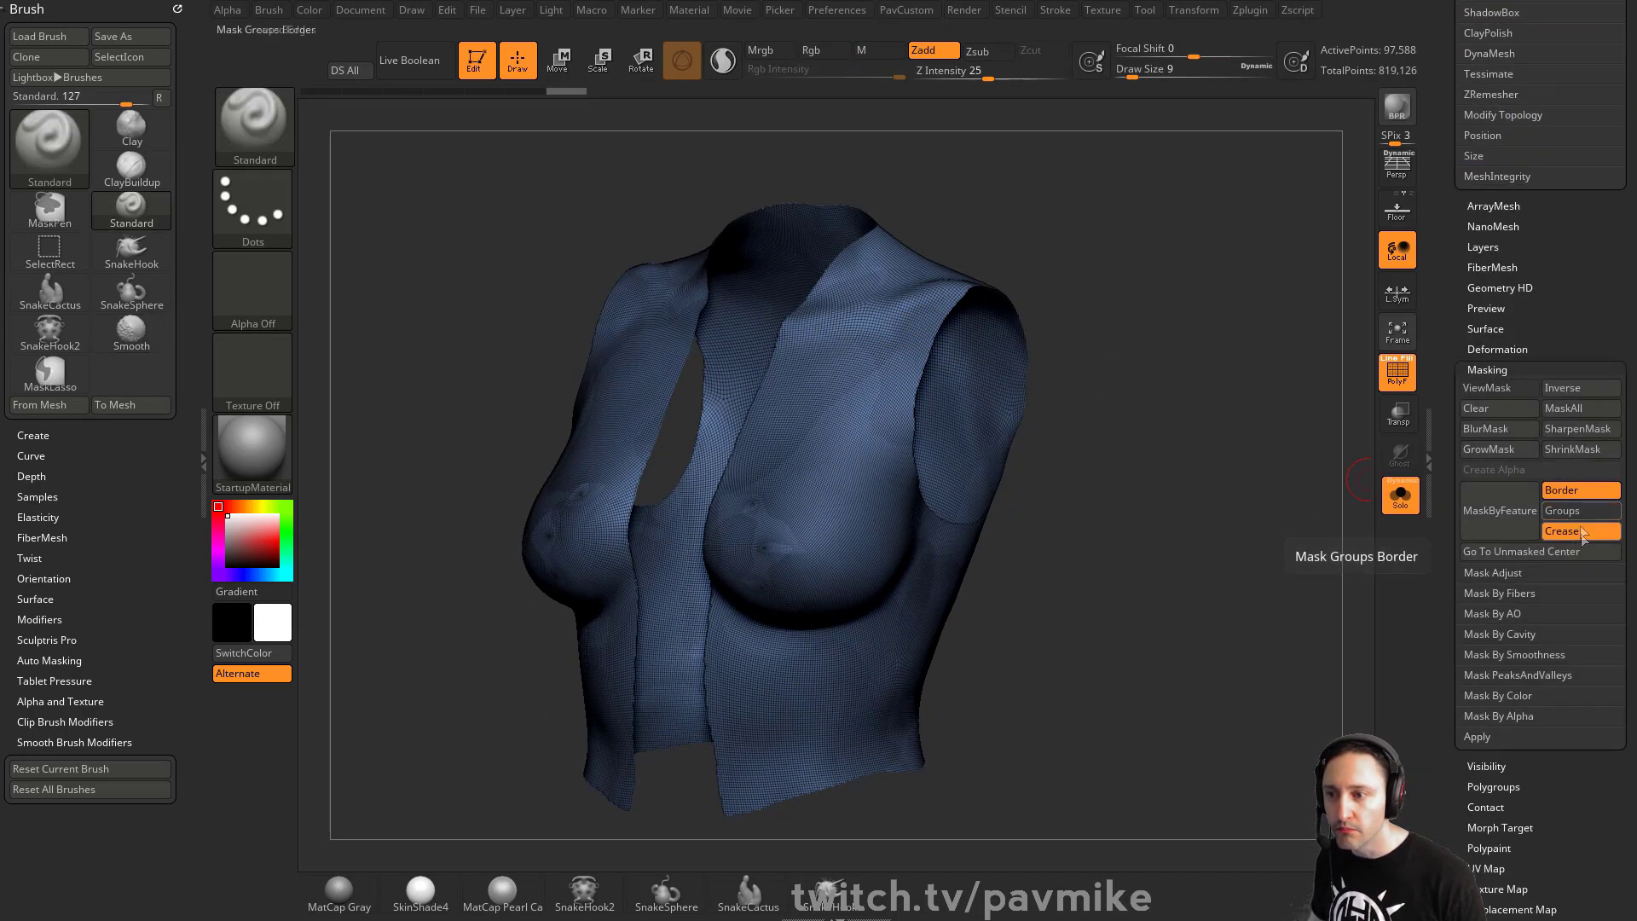
{"action": "left_click", "coordinate": [1499, 525]}
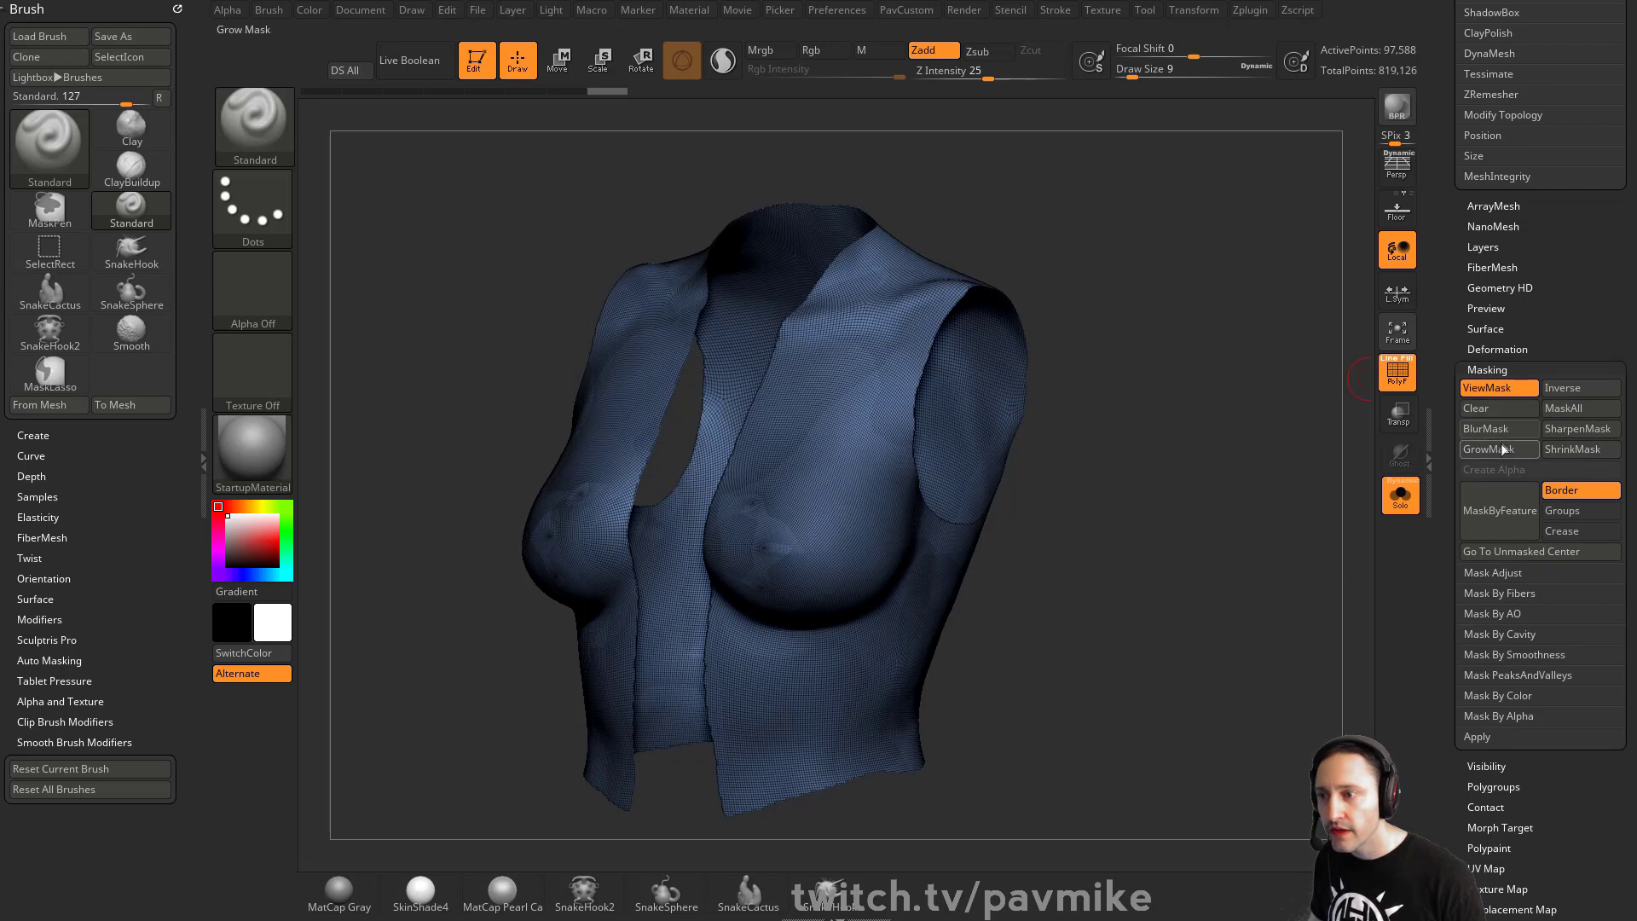
{"action": "left_click", "coordinate": [1199, 416], "text": "ctrl"}
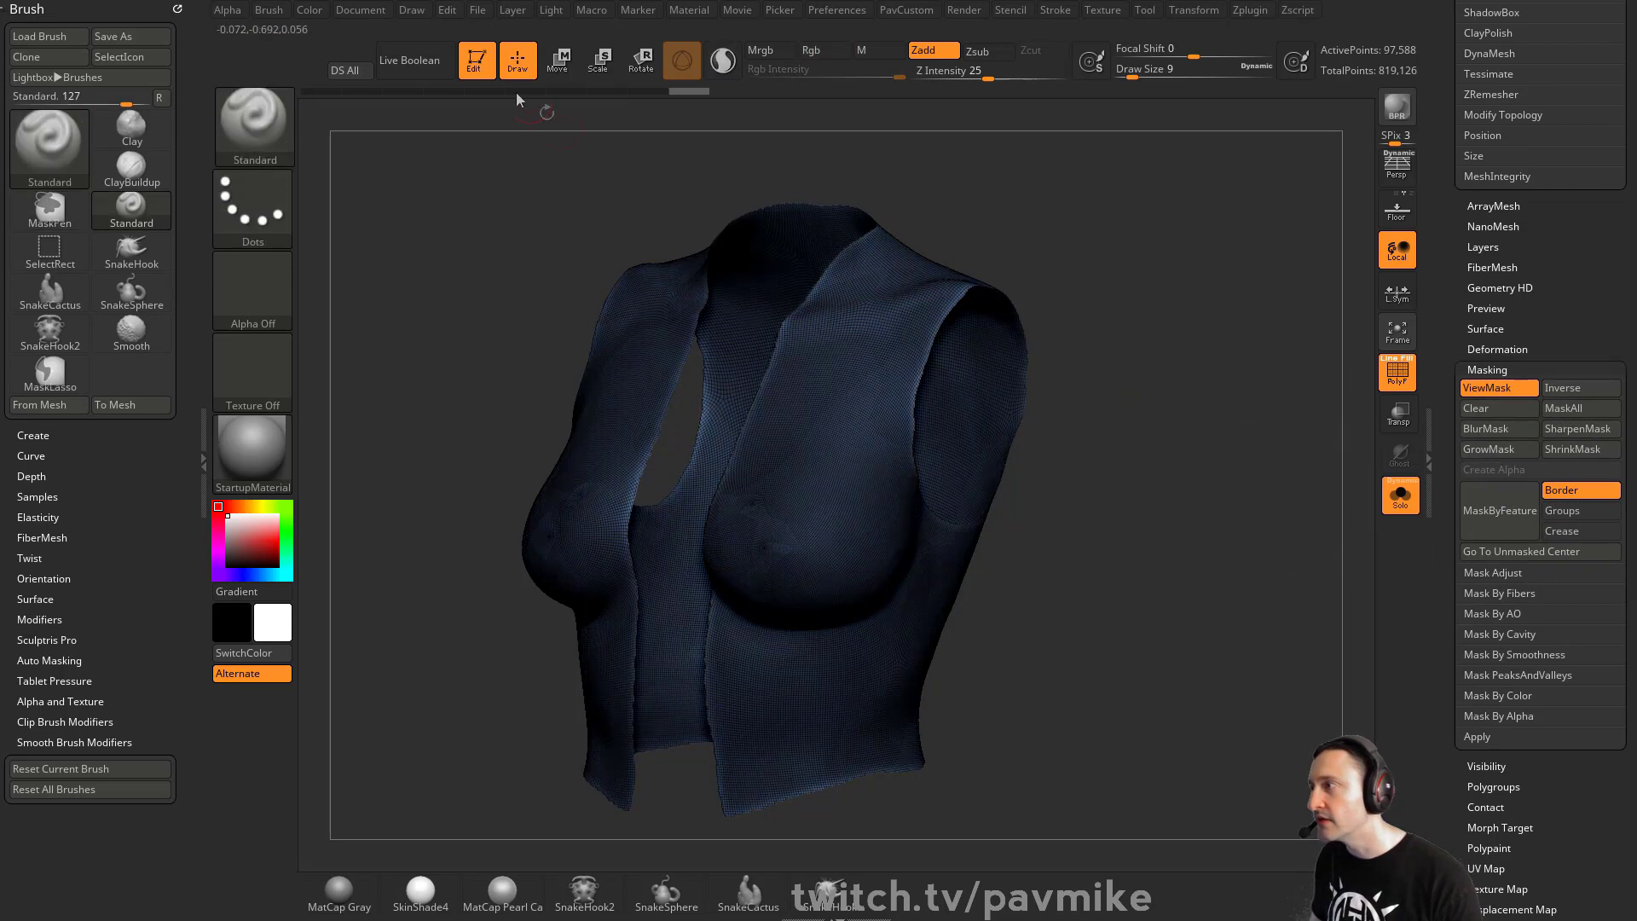
- Try Polish By Features on the masked vest and inspect its edges up close
{"action": "key", "text": "grave"}
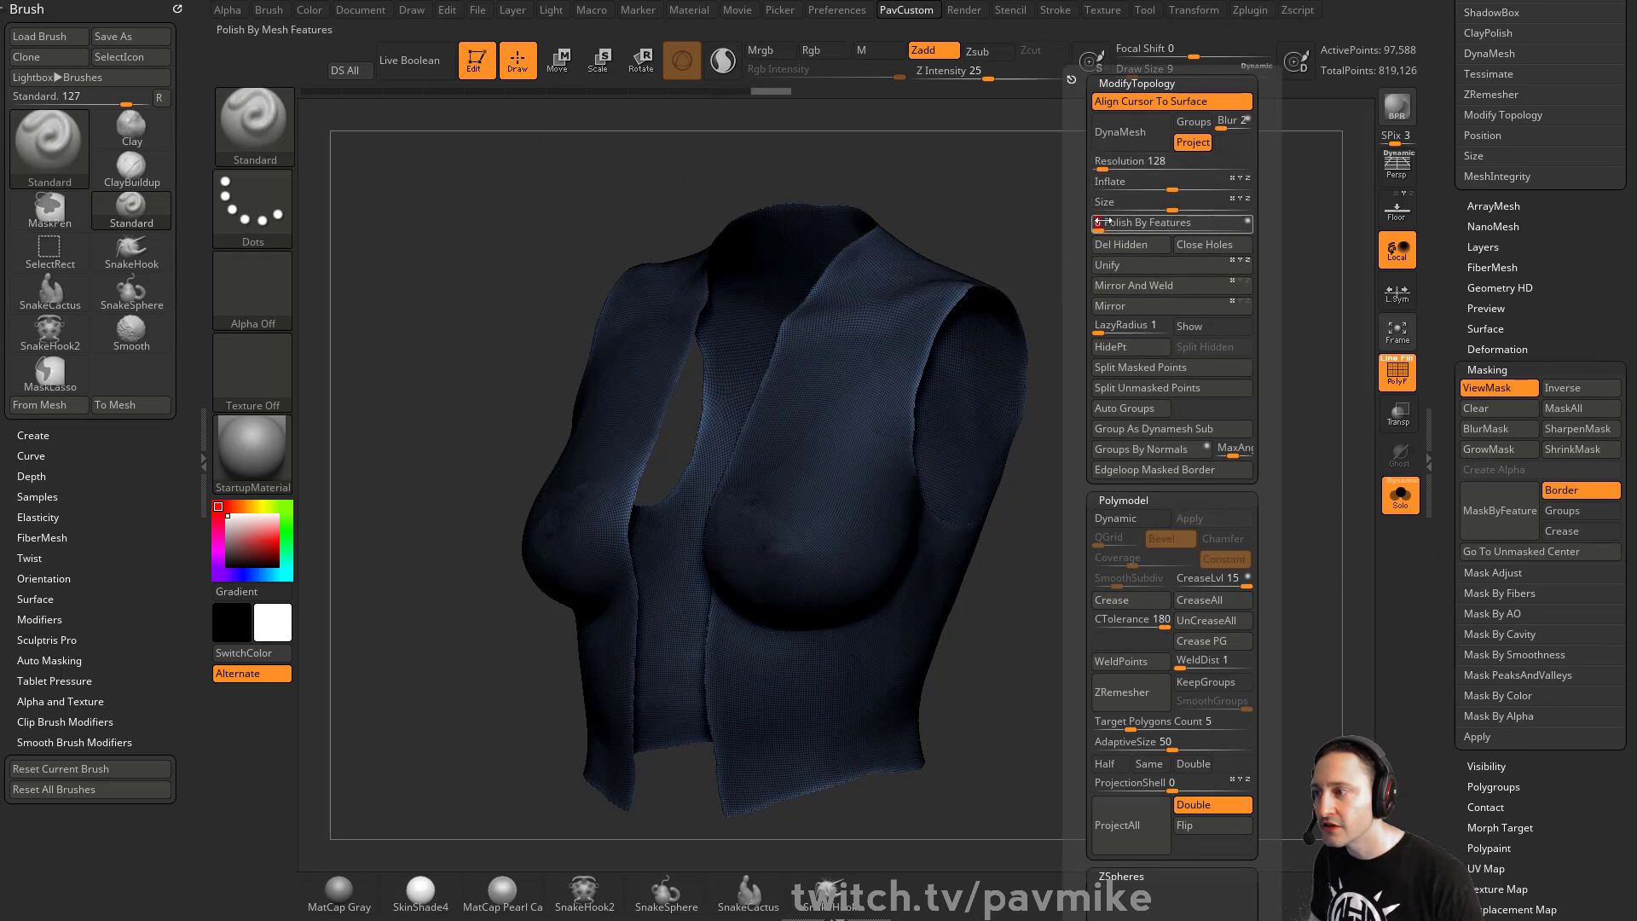
{"action": "left_click_drag", "start_coordinate": [1130, 186], "coordinate": [1173, 231], "text": "ctrl"}
{"action": "left_click_drag", "start_coordinate": [1174, 316], "coordinate": [1285, 500]}
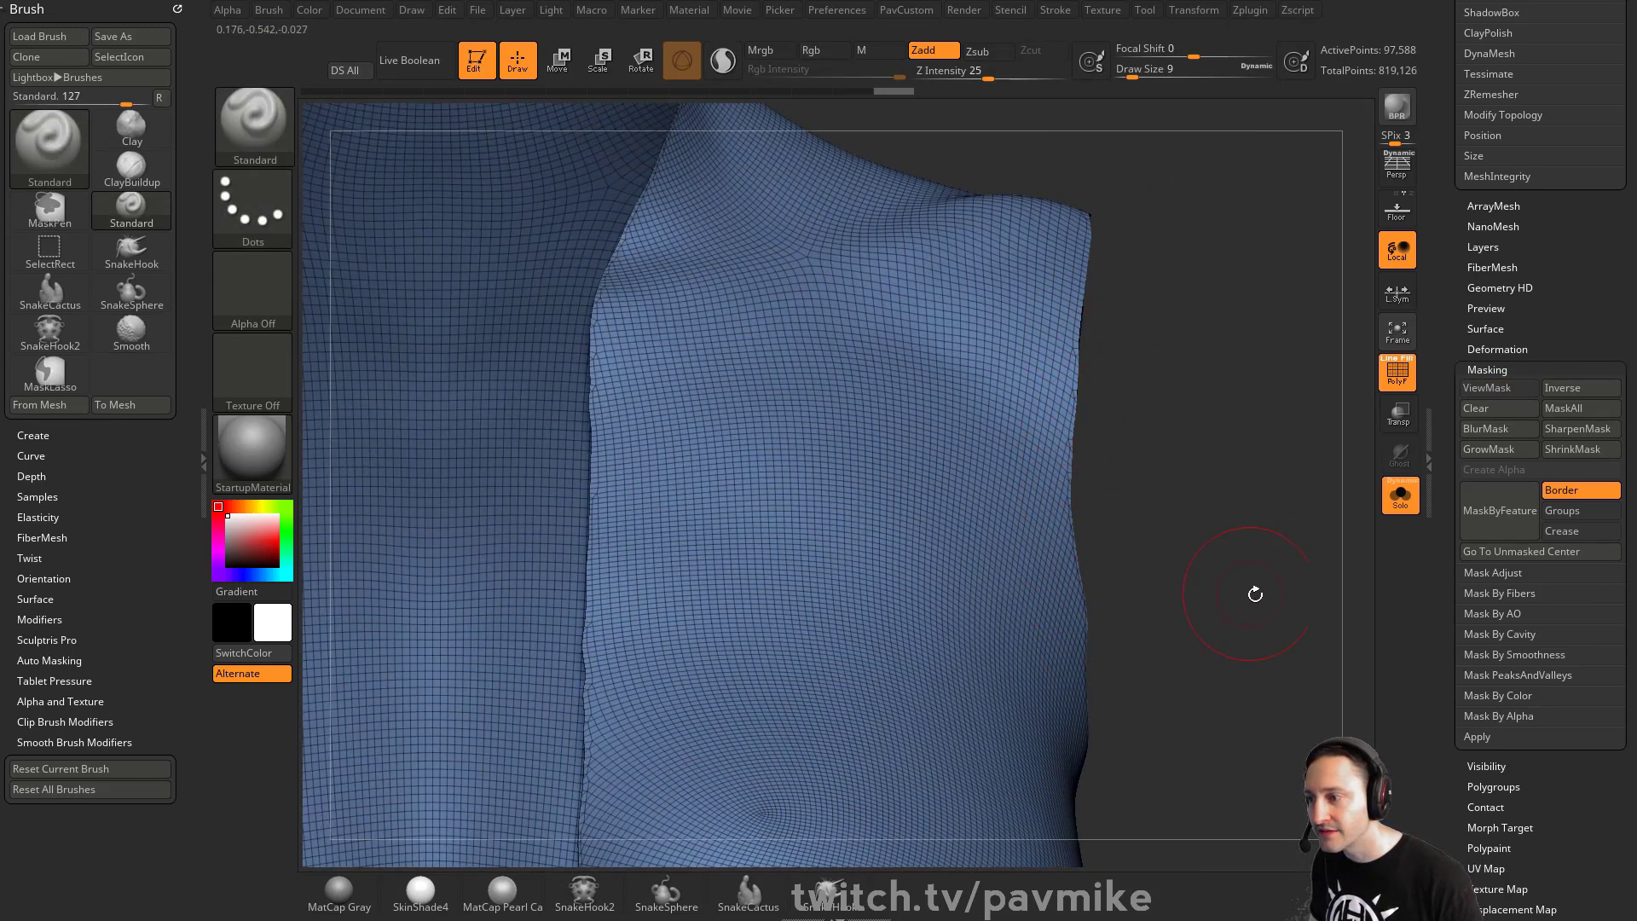
{"action": "key", "text": "f"}
{"action": "left_click_drag", "start_coordinate": [1129, 406], "coordinate": [1185, 393]}
{"action": "left_click_drag", "start_coordinate": [1455, 309], "coordinate": [1466, 752]}
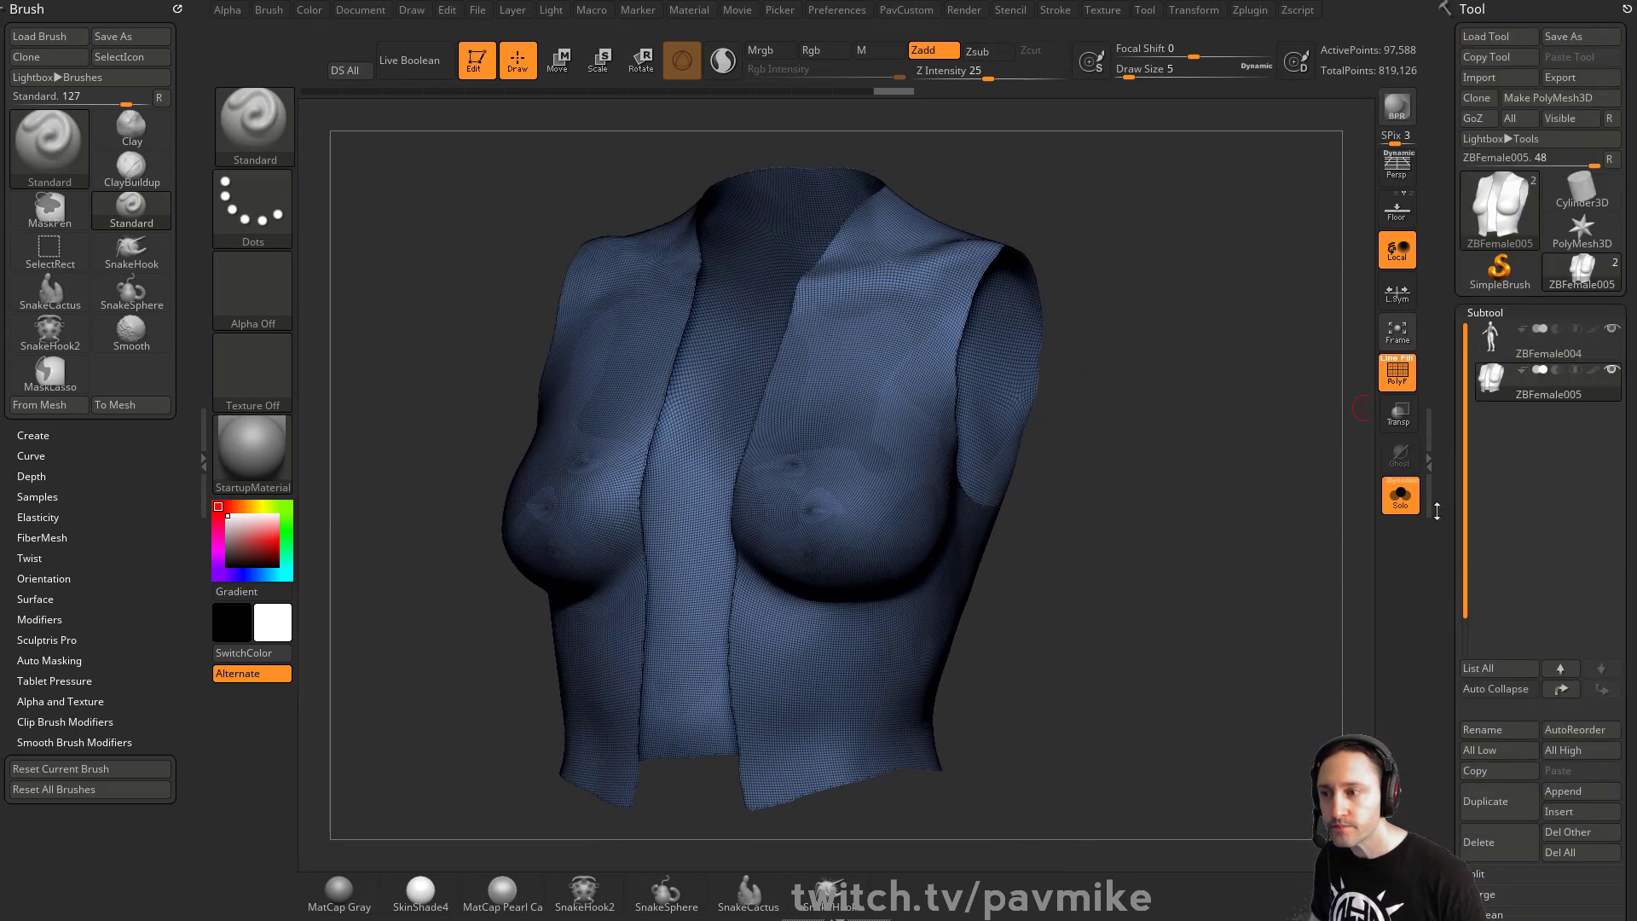
{"action": "left_click_drag", "start_coordinate": [1188, 458], "coordinate": [1205, 453]}
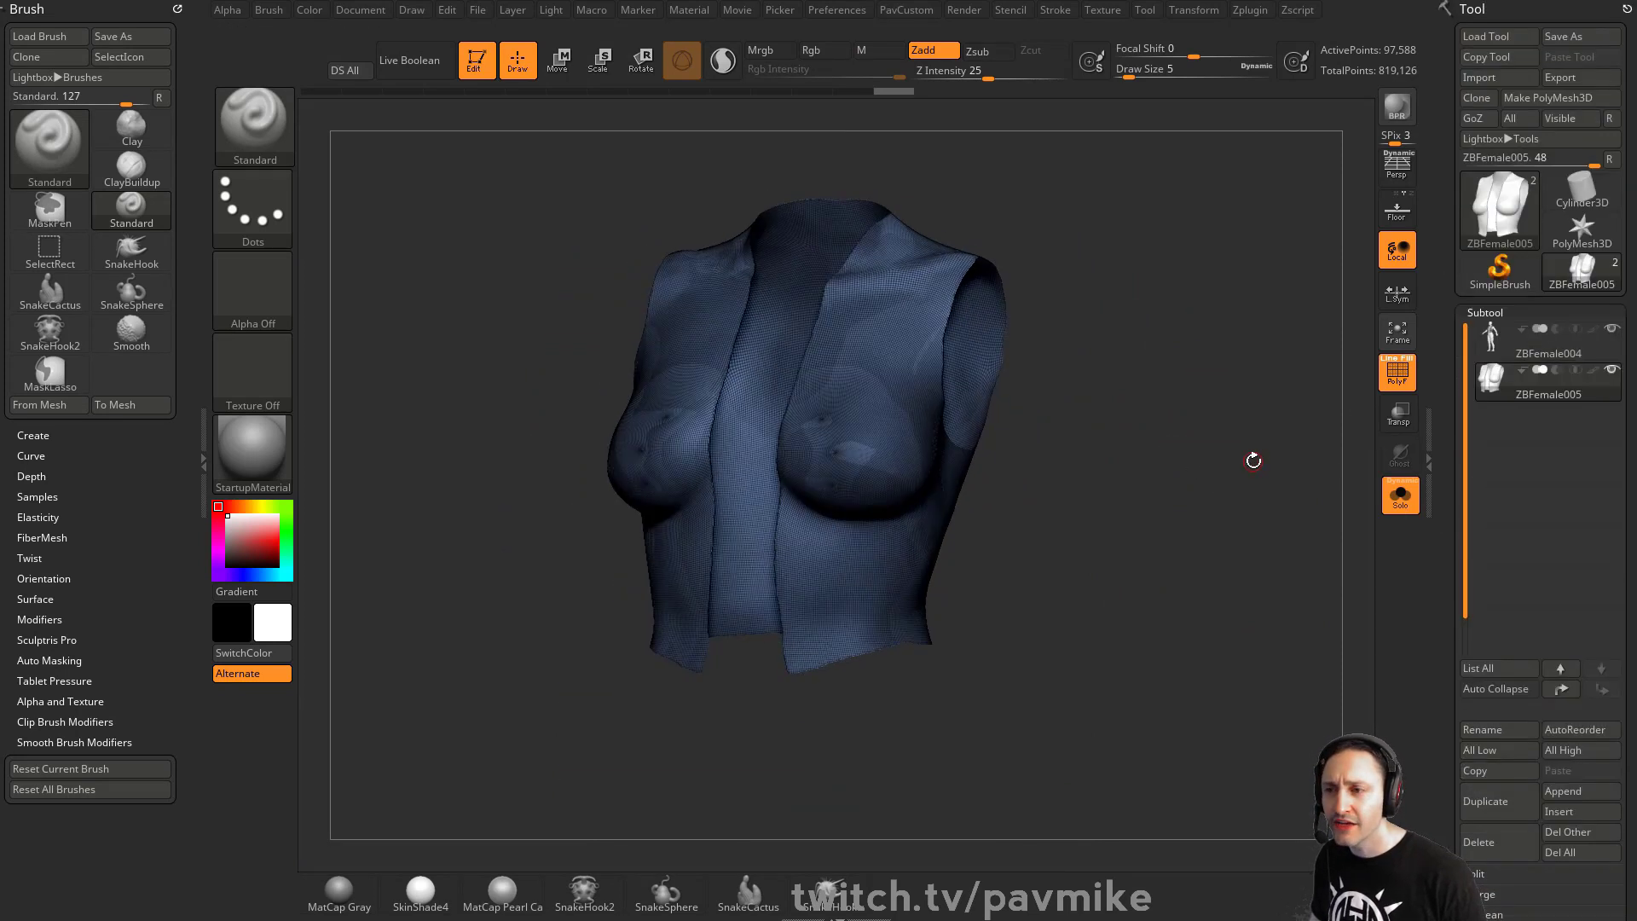
{"action": "left_click", "coordinate": [1253, 460], "text": "ctrl"}
{"action": "left_click", "coordinate": [1284, 461], "text": "ctrl"}
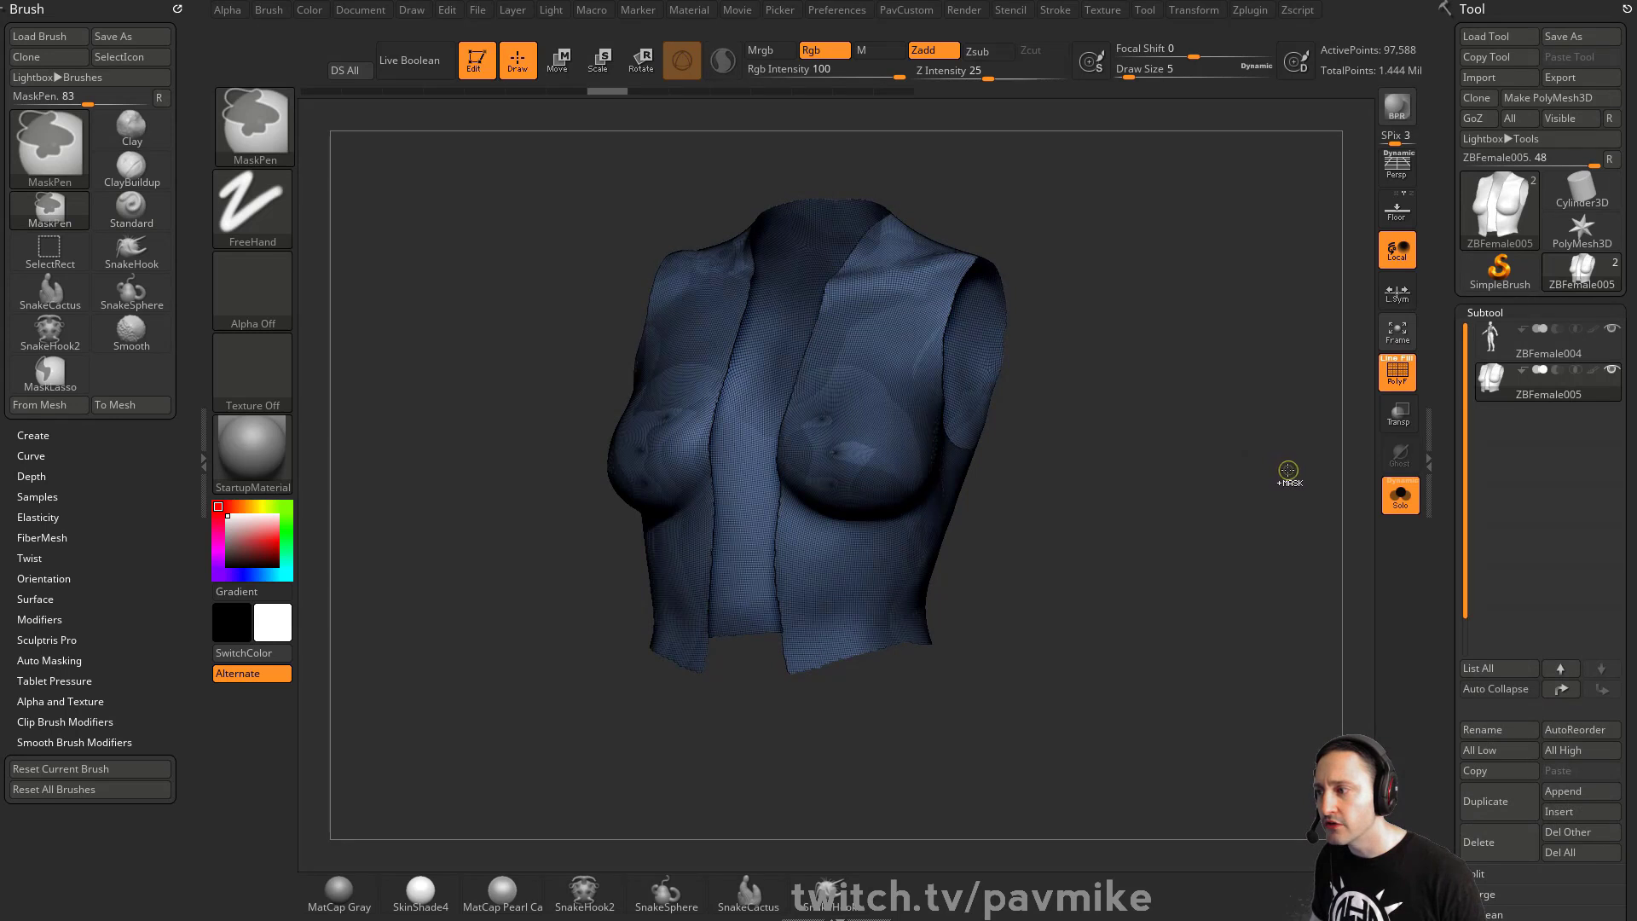
- Undo the operations back to the masked duplicate body
{"action": "key", "text": "ctrl+z"}
{"action": "key", "text": "ctrl+z"}
{"action": "key", "text": "ctrl+z"}
{"action": "key", "text": "ctrl+z"}
{"action": "key", "text": "ctrl+z"}
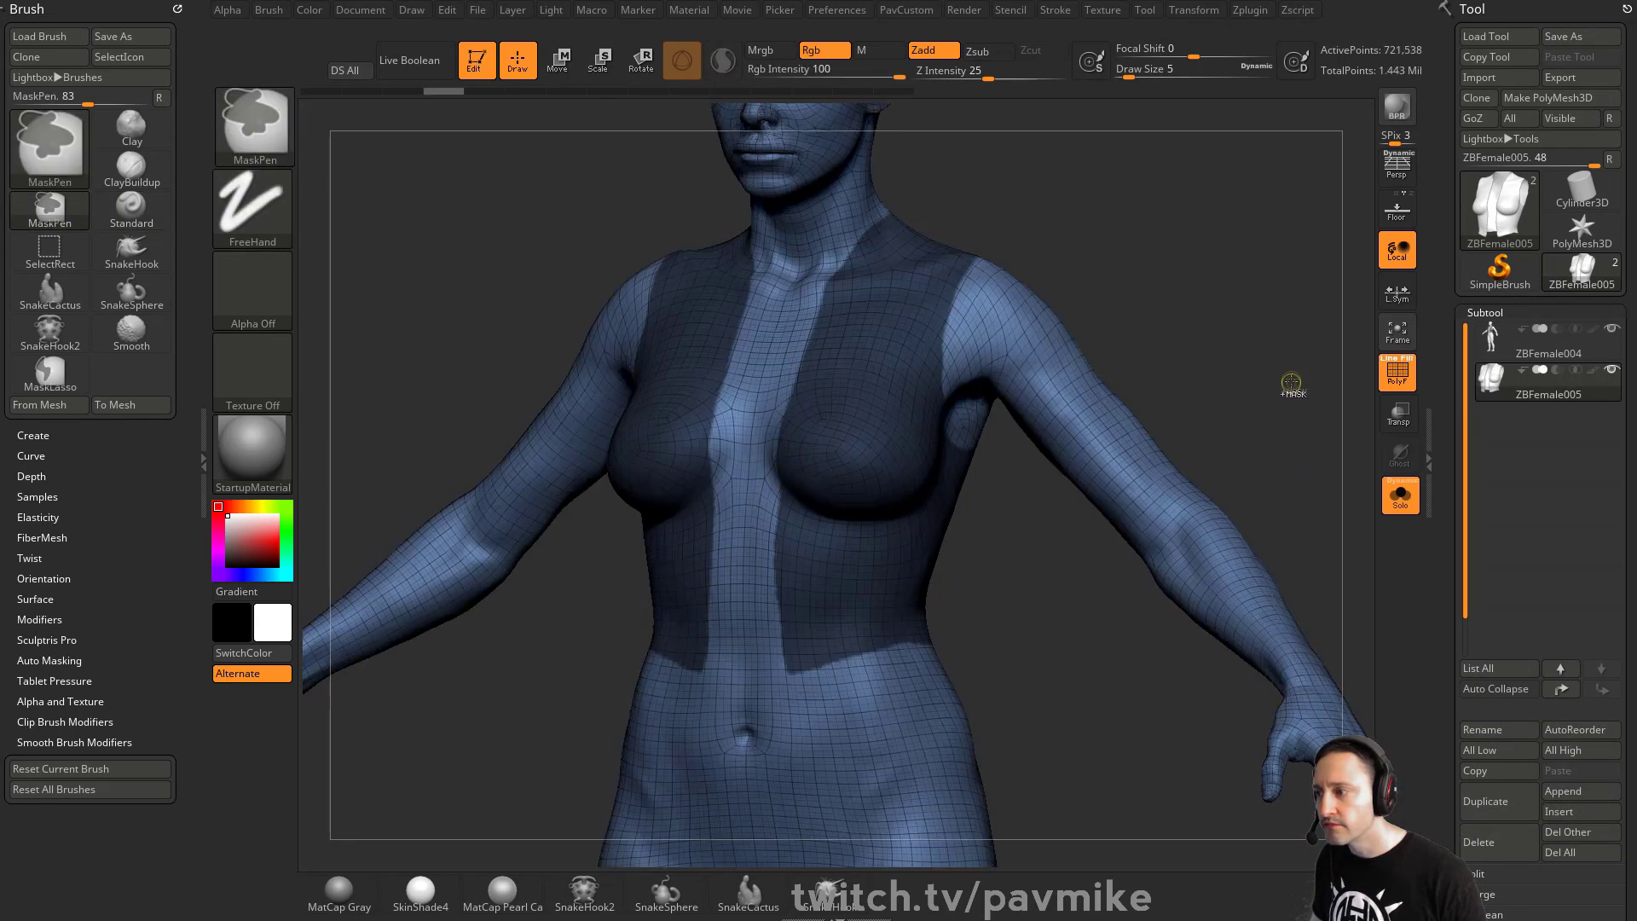
{"action": "key", "text": "ctrl+z"}
{"action": "key", "text": "ctrl+z"}
{"action": "key", "text": "ctrl+z"}
{"action": "key", "text": "ctrl+z"}
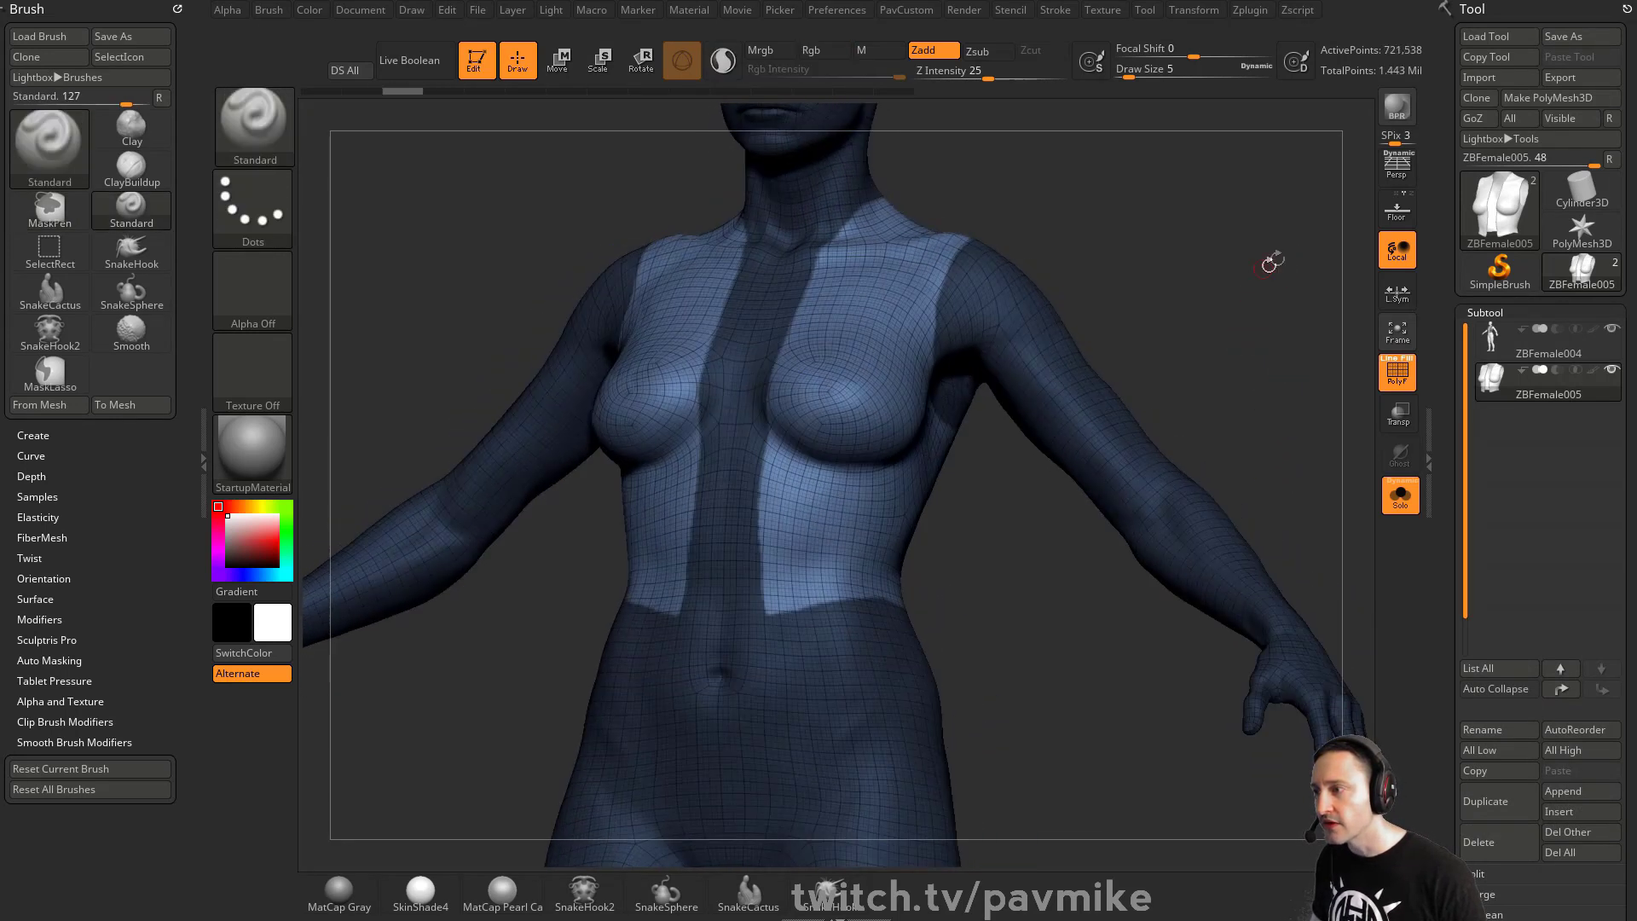
- Sculpt the chest area of the duplicate with the Clay brush at draw size 29
{"action": "mouse_move", "coordinate": [1270, 263]}
{"action": "left_mouse_down"}
{"action": "mouse_move", "coordinate": [1177, 281]}
{"action": "mouse_move", "coordinate": [1253, 285]}
{"action": "left_mouse_up"}
{"action": "key", "text": "b"}
{"action": "key", "text": "c"}
{"action": "key", "text": "l"}
{"action": "key", "text": "s"}
{"action": "mouse_move", "coordinate": [832, 484]}
{"action": "left_mouse_down"}
{"action": "mouse_move", "coordinate": [847, 483]}
{"action": "mouse_move", "coordinate": [825, 462]}
{"action": "left_mouse_up"}
{"action": "left_click_drag", "start_coordinate": [783, 447], "coordinate": [846, 466]}
{"action": "mouse_move", "coordinate": [1117, 354]}
{"action": "left_mouse_down"}
{"action": "mouse_move", "coordinate": [1262, 347]}
{"action": "mouse_move", "coordinate": [1008, 386]}
{"action": "left_mouse_up"}
{"action": "mouse_move", "coordinate": [800, 428]}
{"action": "left_mouse_down"}
{"action": "mouse_move", "coordinate": [832, 447]}
{"action": "mouse_move", "coordinate": [834, 431]}
{"action": "mouse_move", "coordinate": [840, 456]}
{"action": "left_mouse_up"}
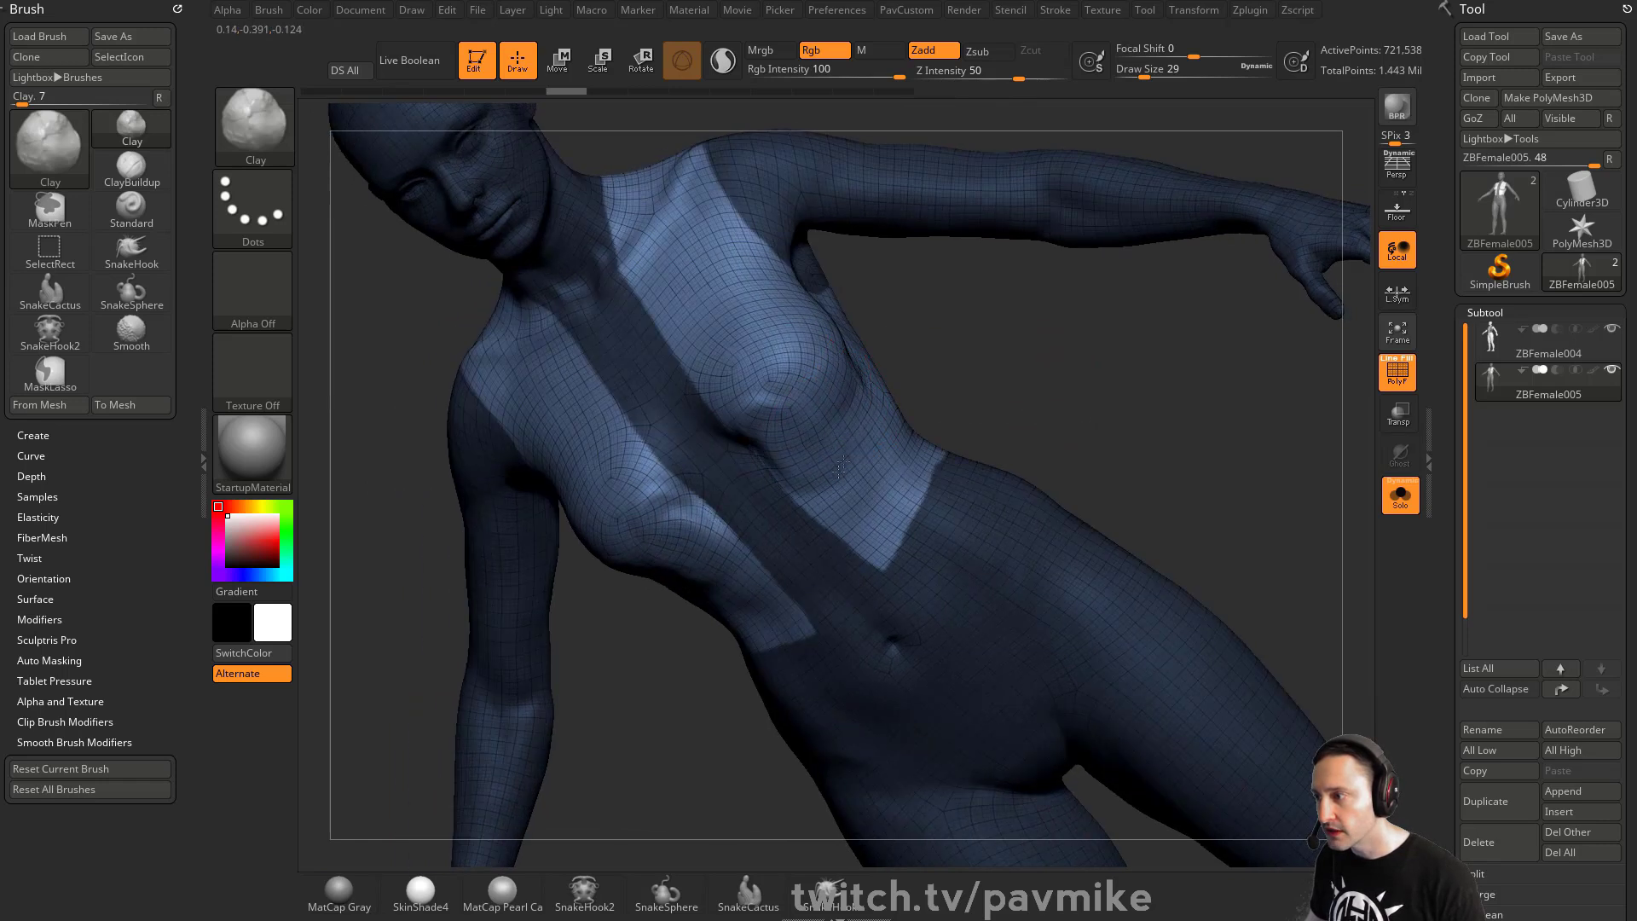
{"action": "left_click_drag", "start_coordinate": [1024, 376], "coordinate": [993, 406]}
- Smooth the chest with the Smooth brush, then switch to SmoothStronger
{"action": "key", "text": "s"}
{"action": "left_click", "coordinate": [793, 424]}
{"action": "left_click_drag", "start_coordinate": [752, 439], "coordinate": [789, 474]}
{"action": "left_click_drag", "start_coordinate": [718, 400], "coordinate": [759, 372], "text": "shift"}
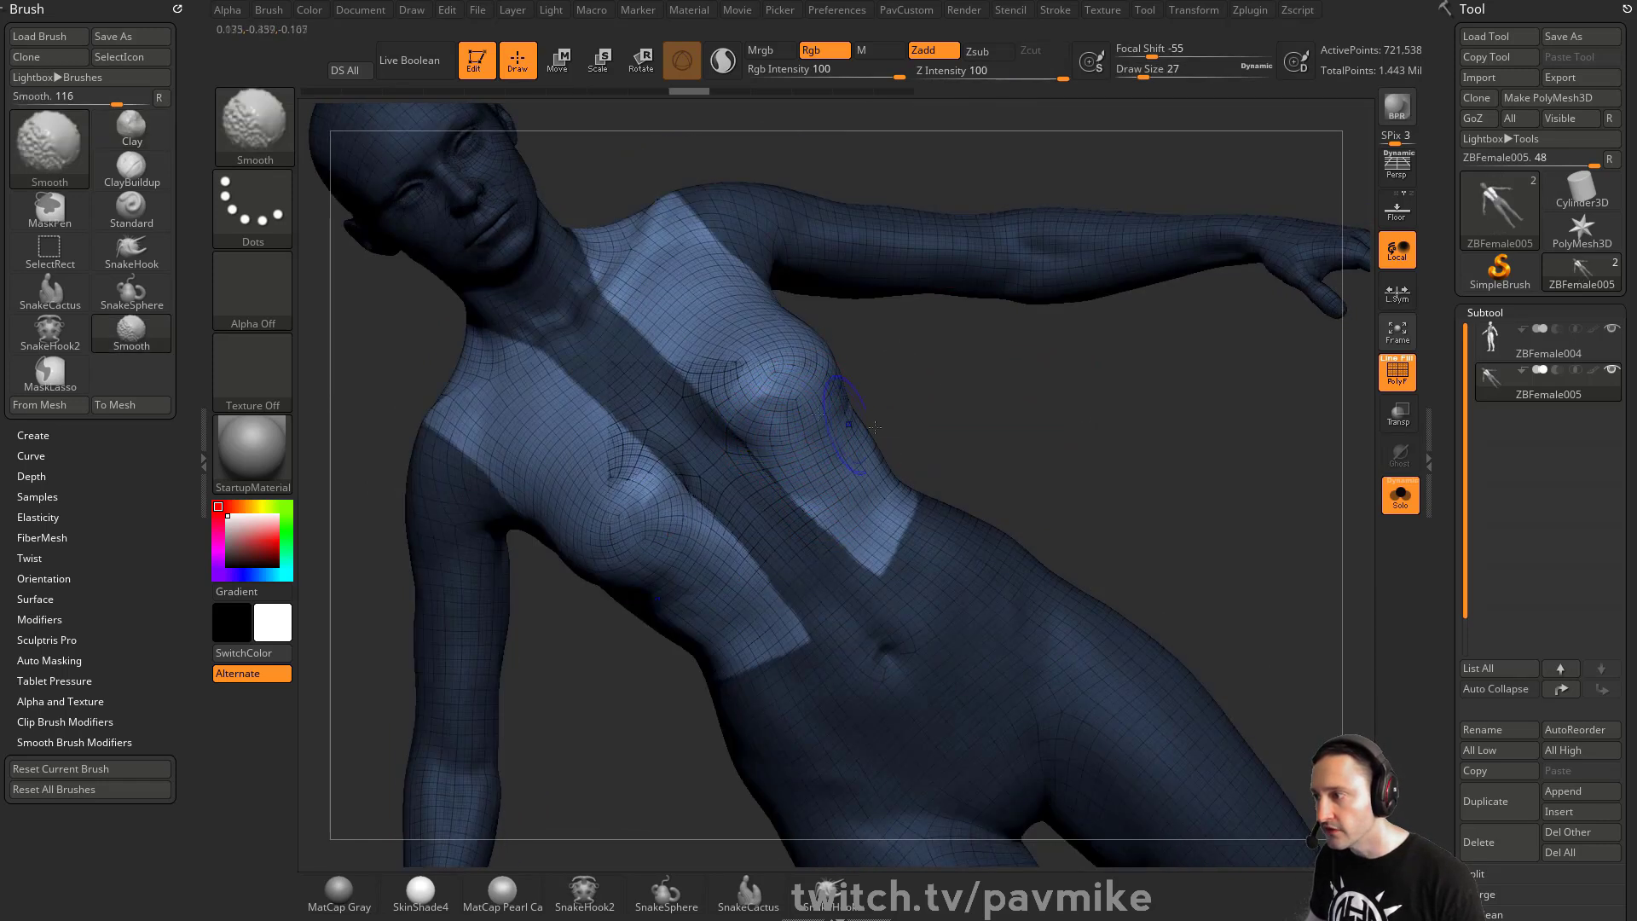
{"action": "left_click_drag", "start_coordinate": [1036, 359], "coordinate": [921, 442]}
{"action": "key", "text": "b"}
{"action": "left_click", "coordinate": [436, 541]}
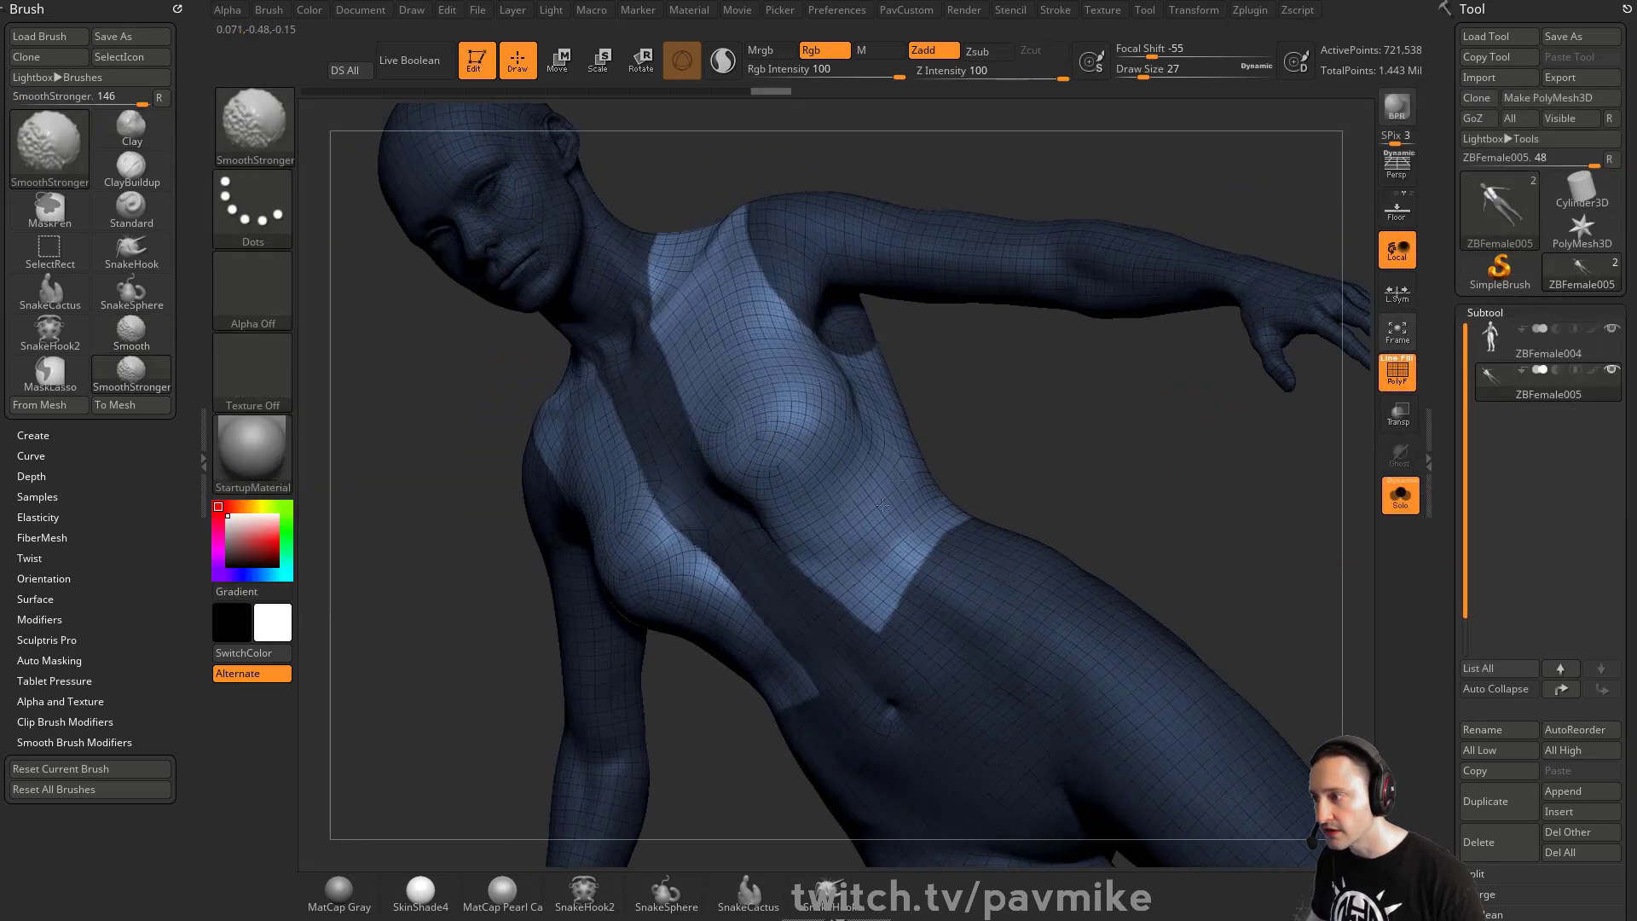
{"action": "left_click_drag", "start_coordinate": [882, 505], "coordinate": [895, 494], "text": "shift"}
- Sculpt and smooth the upper back of the duplicate with the Clay brush
{"action": "left_click_drag", "start_coordinate": [1315, 472], "coordinate": [862, 521]}
{"action": "left_click_drag", "start_coordinate": [913, 349], "coordinate": [803, 635]}
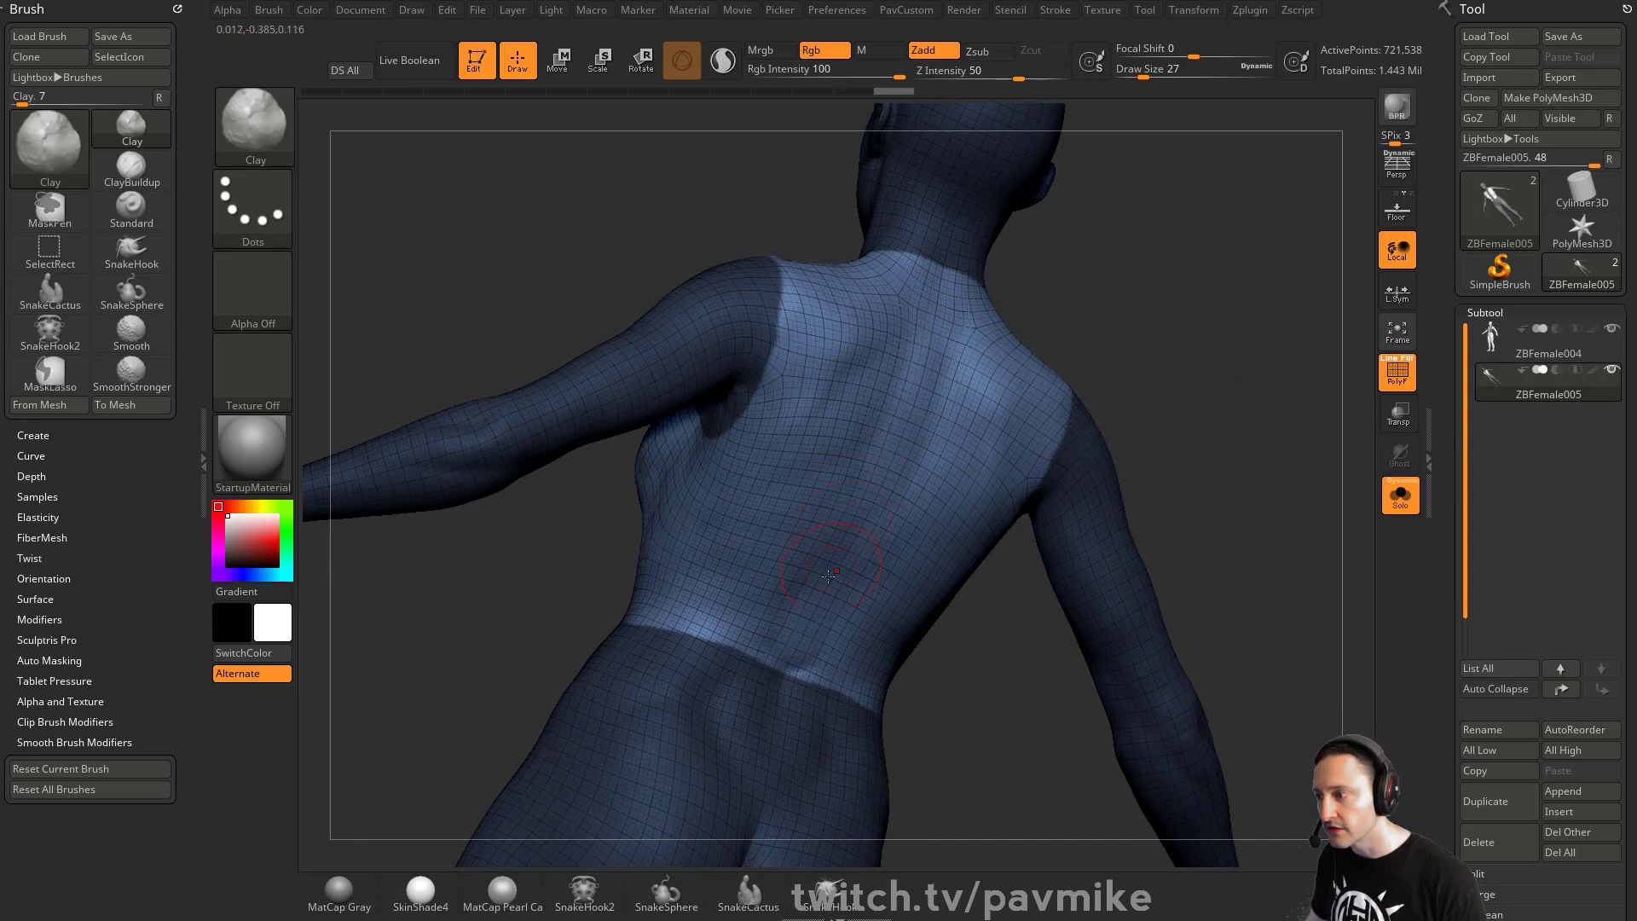
{"action": "key", "text": "shift"}
{"action": "left_click_drag", "start_coordinate": [860, 376], "coordinate": [853, 435], "text": "shift"}
{"action": "left_click_drag", "start_coordinate": [1092, 260], "coordinate": [1057, 332]}
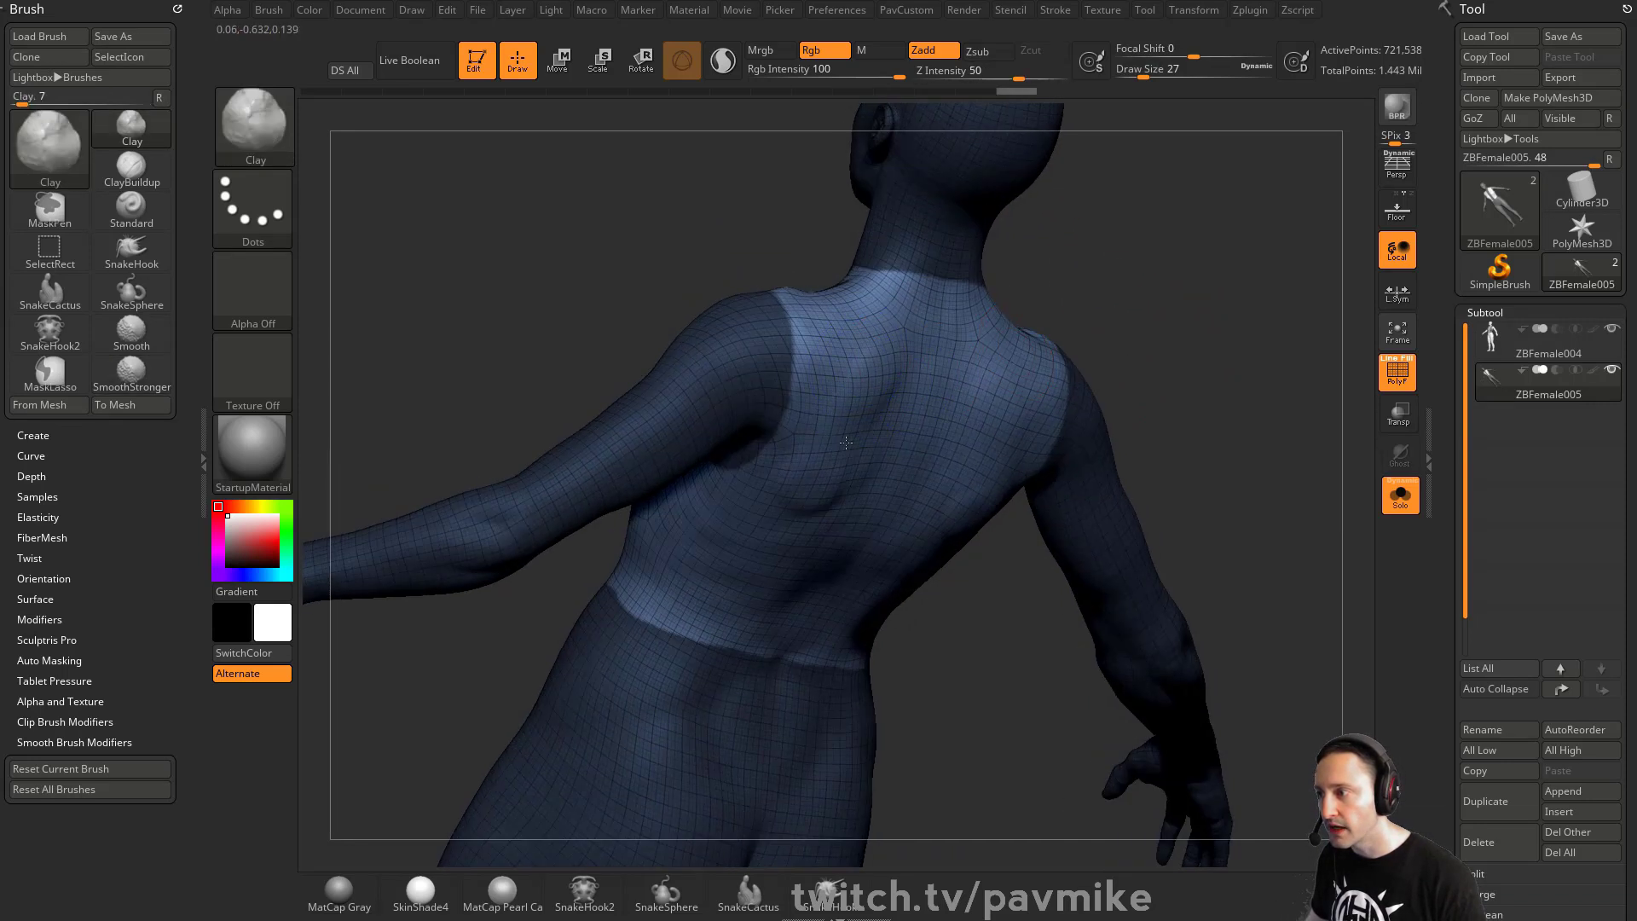
{"action": "mouse_move", "coordinate": [888, 395]}
{"action": "left_mouse_down"}
{"action": "mouse_move", "coordinate": [849, 495]}
{"action": "mouse_move", "coordinate": [886, 478]}
{"action": "left_mouse_up"}
{"action": "mouse_move", "coordinate": [1134, 349]}
{"action": "left_mouse_down"}
{"action": "mouse_move", "coordinate": [1268, 331]}
{"action": "mouse_move", "coordinate": [1180, 239]}
{"action": "left_mouse_up"}
- Refine the front chest shape with the Clay brush at draw size 17
{"action": "key", "text": "s"}
{"action": "left_click_drag", "start_coordinate": [857, 459], "coordinate": [851, 459]}
{"action": "left_click_drag", "start_coordinate": [1100, 267], "coordinate": [857, 466]}
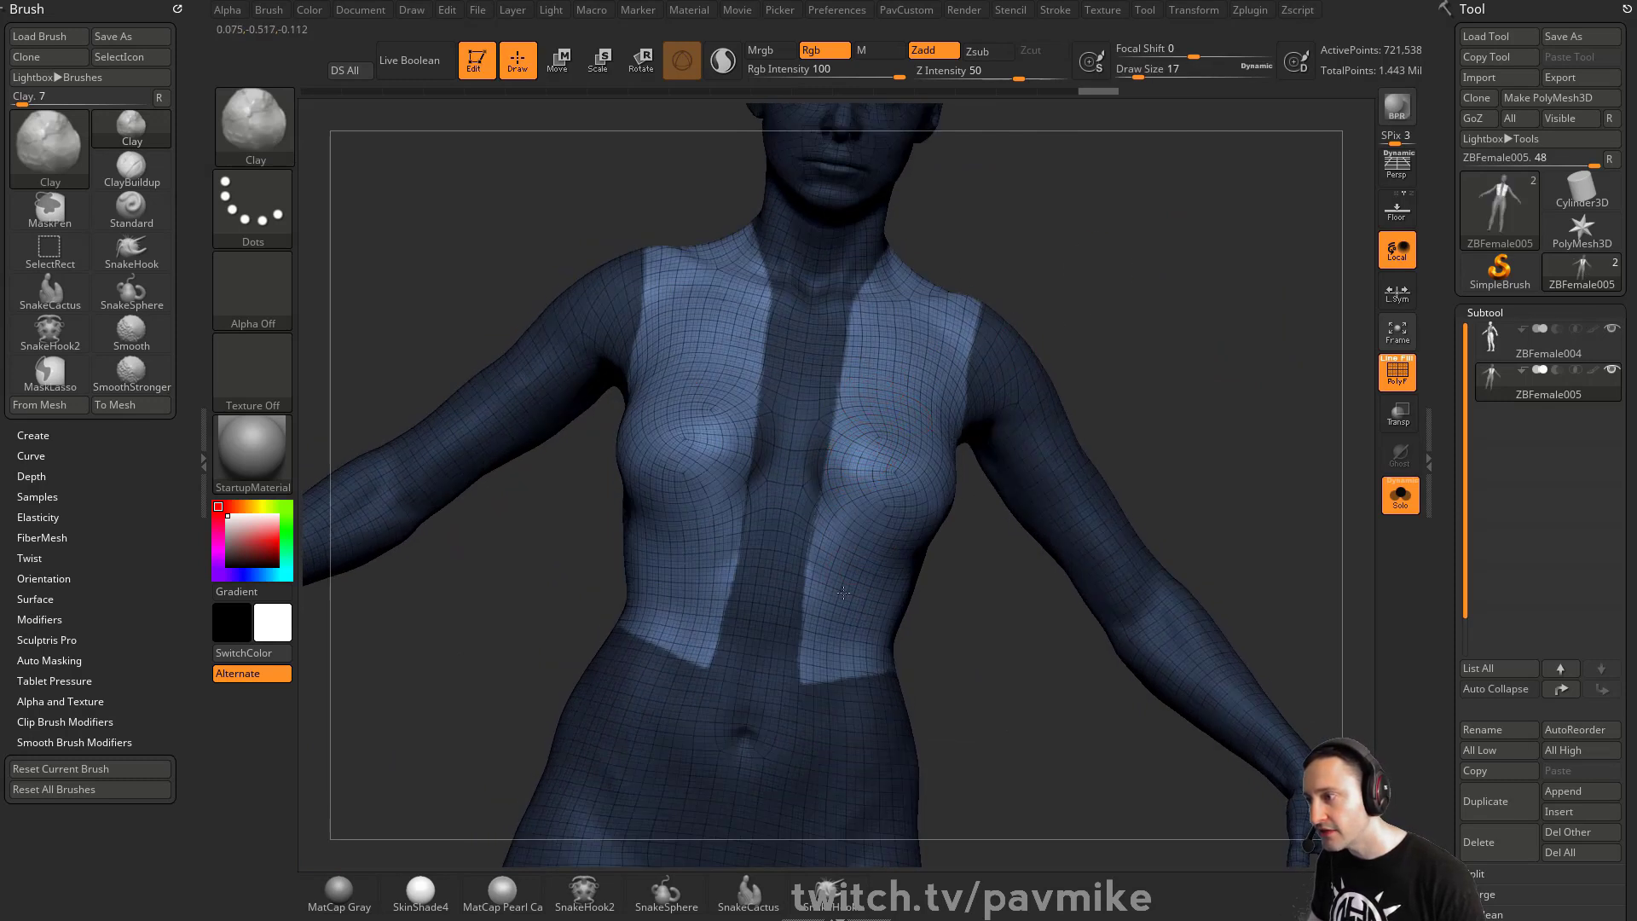
{"action": "left_click_drag", "start_coordinate": [883, 410], "coordinate": [931, 453], "text": "shift"}
{"action": "mouse_move", "coordinate": [1331, 299]}
{"action": "left_mouse_down"}
{"action": "mouse_move", "coordinate": [1276, 315]}
{"action": "mouse_move", "coordinate": [1290, 266]}
{"action": "left_mouse_up"}
{"action": "mouse_move", "coordinate": [977, 508]}
{"action": "left_mouse_down"}
{"action": "mouse_move", "coordinate": [950, 539]}
{"action": "mouse_move", "coordinate": [986, 507]}
{"action": "left_mouse_up"}
{"action": "left_click_drag", "start_coordinate": [977, 517], "coordinate": [927, 522], "text": "shift"}
{"action": "mouse_move", "coordinate": [1215, 409]}
{"action": "left_mouse_down", "text": "shift"}
{"action": "mouse_move", "coordinate": [1249, 394]}
{"action": "mouse_move", "coordinate": [1151, 400]}
{"action": "left_mouse_up", "text": "shift"}
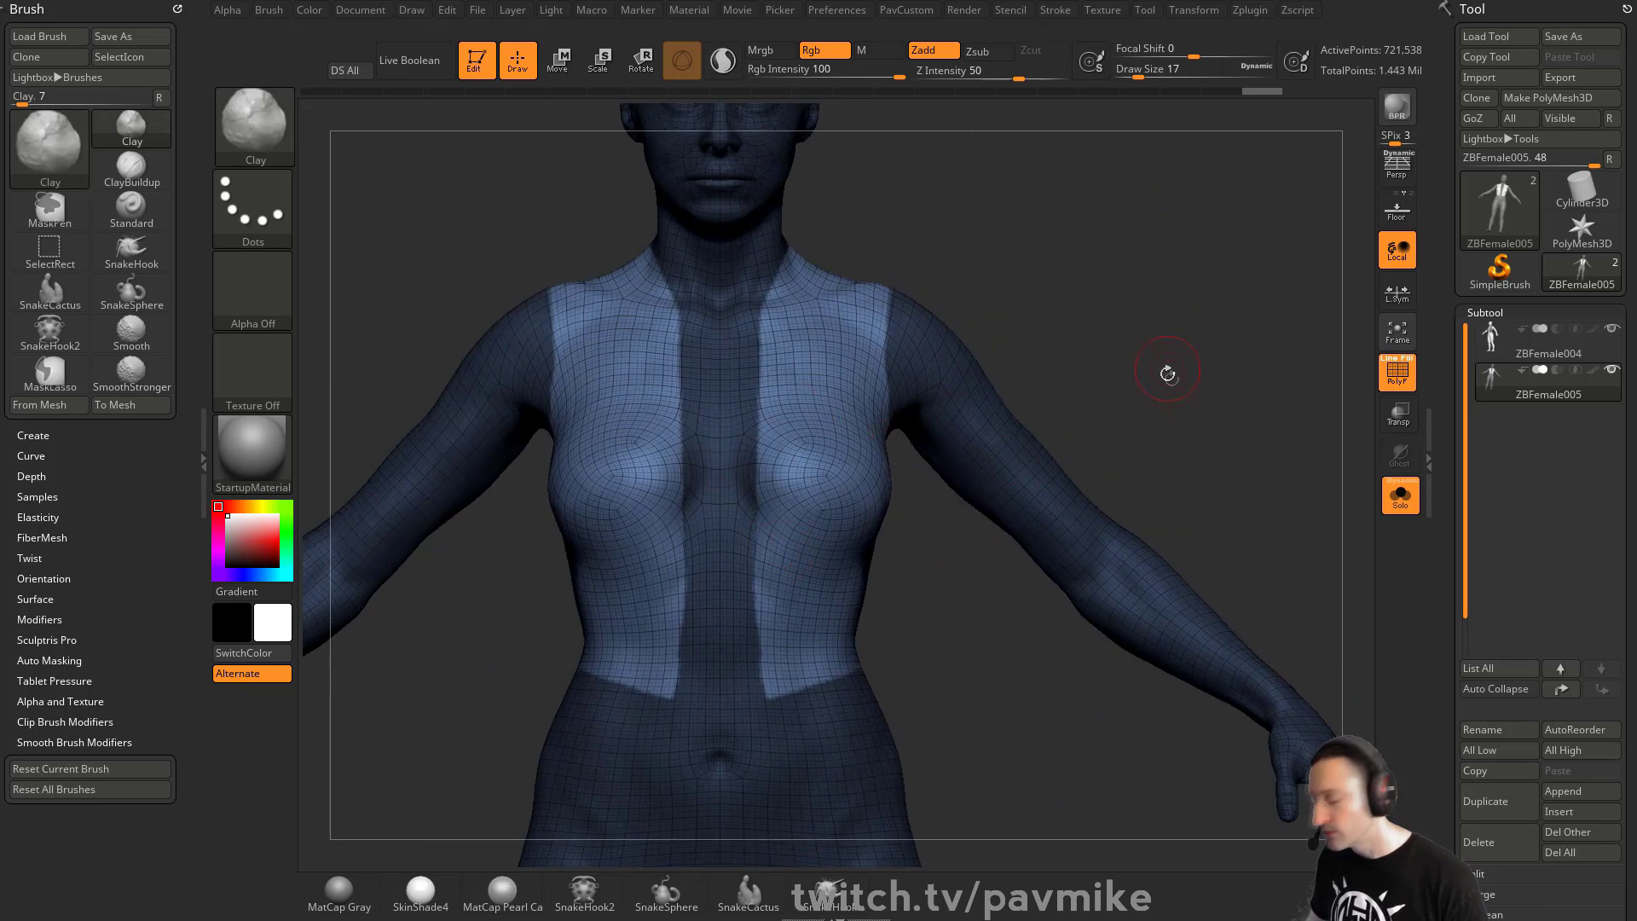
- Invert the mask and apply Edgeloop Masked Border to the masked vest area
{"action": "left_click", "coordinate": [1267, 431], "text": "ctrl"}
{"action": "left_click_drag", "start_coordinate": [1444, 503], "coordinate": [1443, 249]}
{"action": "left_click_drag", "start_coordinate": [1448, 193], "coordinate": [1445, 343]}
{"action": "left_click", "coordinate": [1498, 154]}
{"action": "left_click_drag", "start_coordinate": [1439, 177], "coordinate": [1430, 34]}
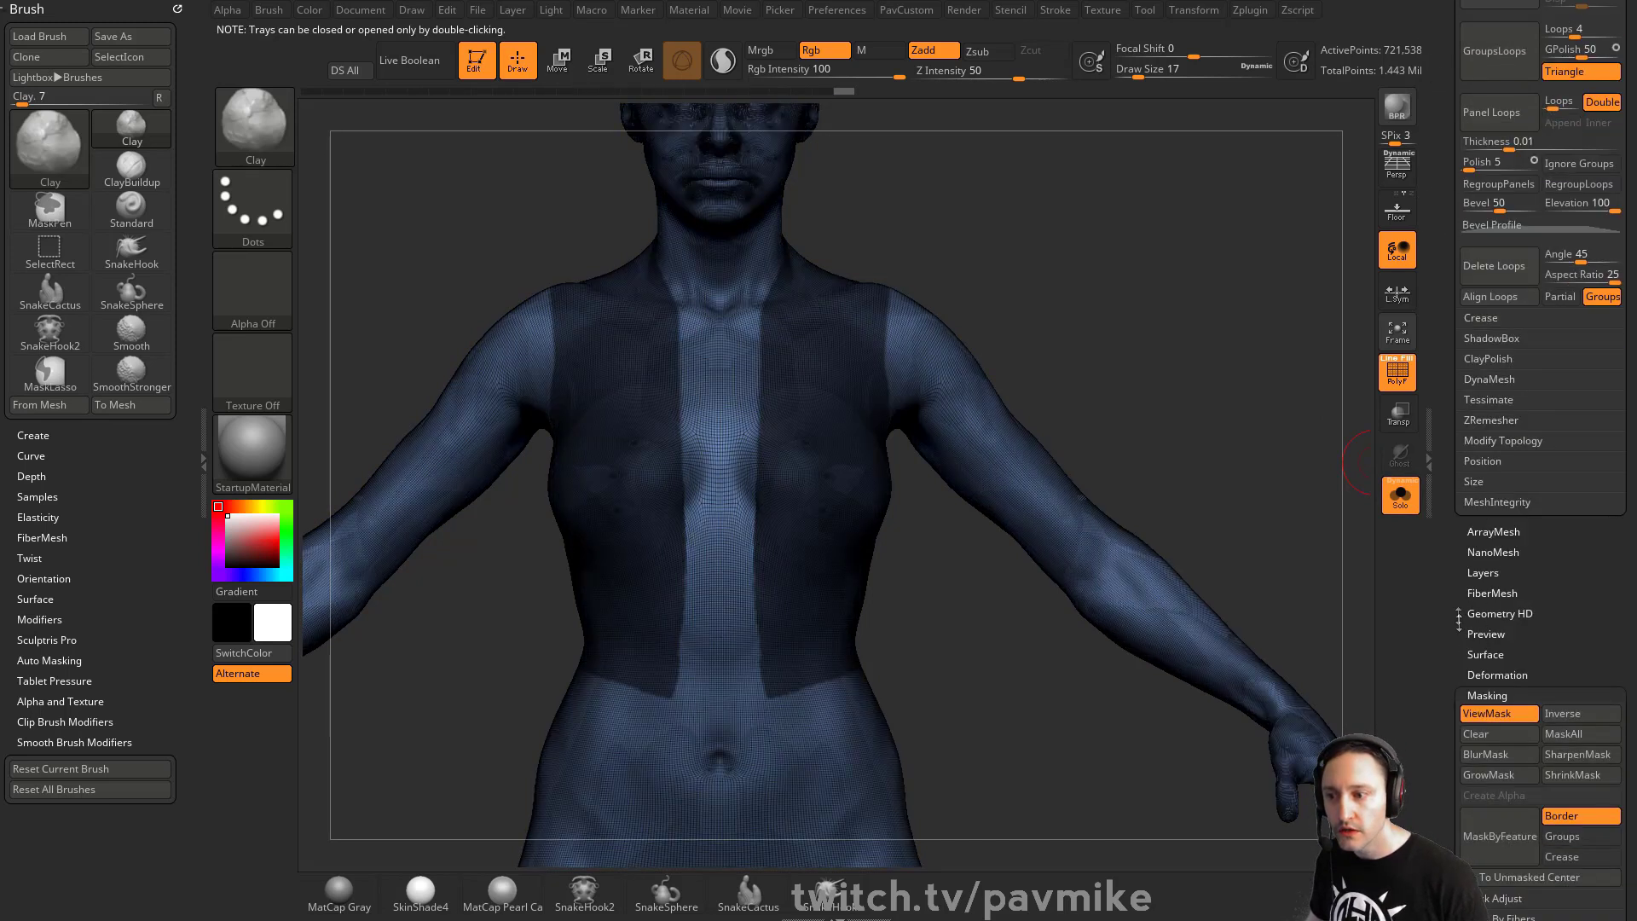
{"action": "left_click_drag", "start_coordinate": [1459, 621], "coordinate": [1497, 485]}
{"action": "key", "text": "shift"}
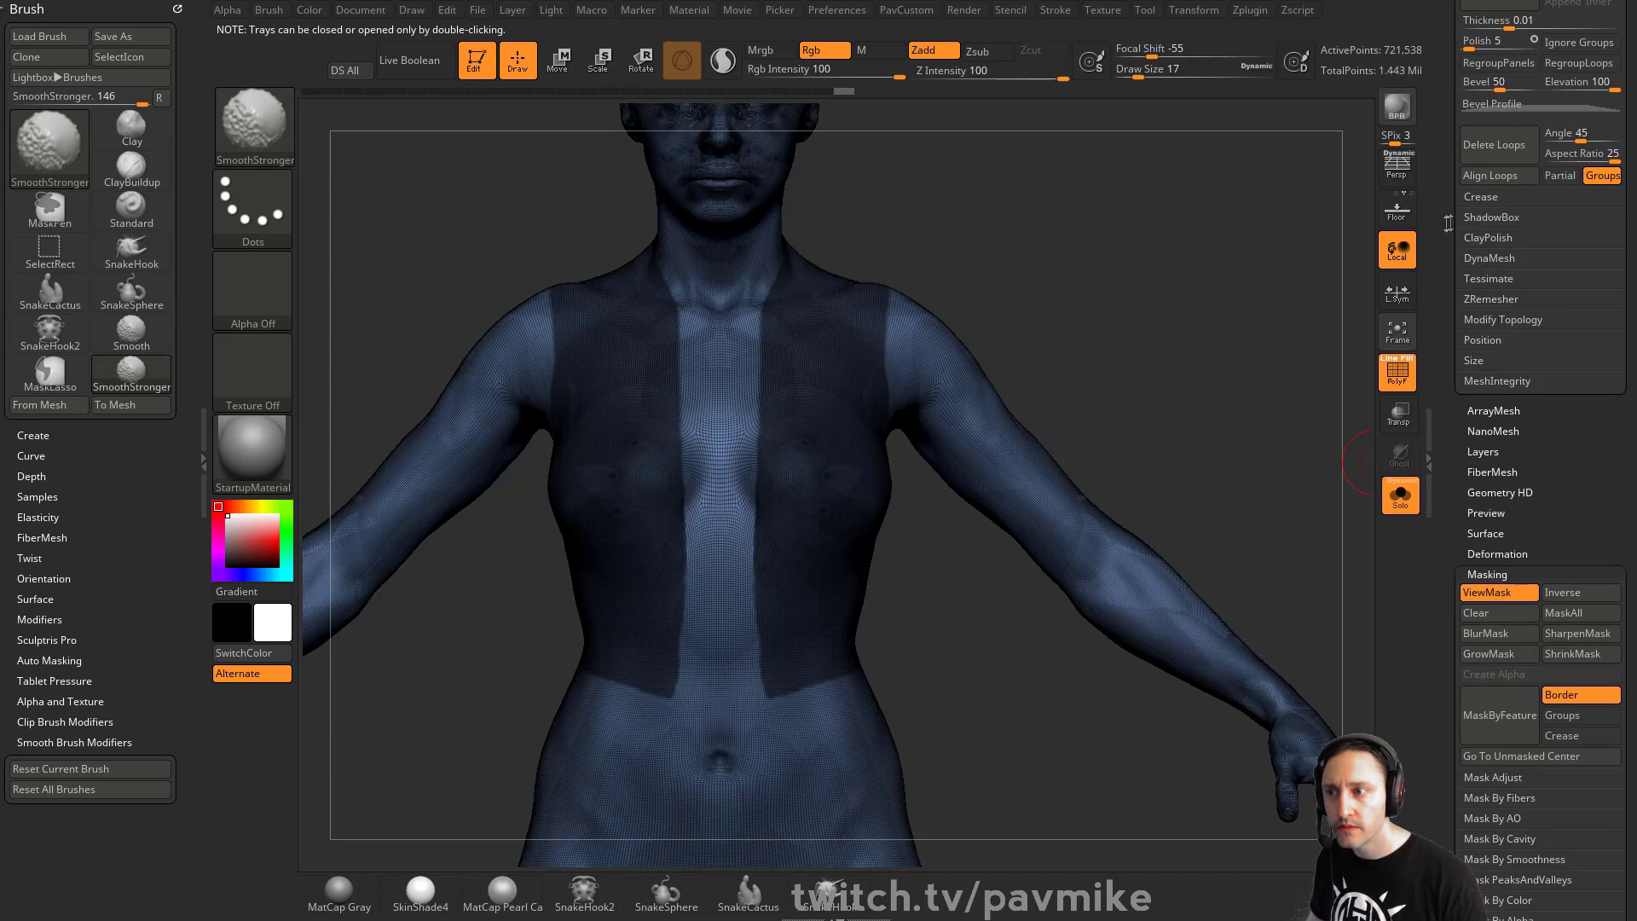
{"action": "mouse_move", "coordinate": [1448, 223]}
{"action": "left_mouse_down"}
{"action": "mouse_move", "coordinate": [1436, 358]}
{"action": "mouse_move", "coordinate": [1453, 260]}
{"action": "left_mouse_up"}
{"action": "left_click", "coordinate": [1510, 205]}
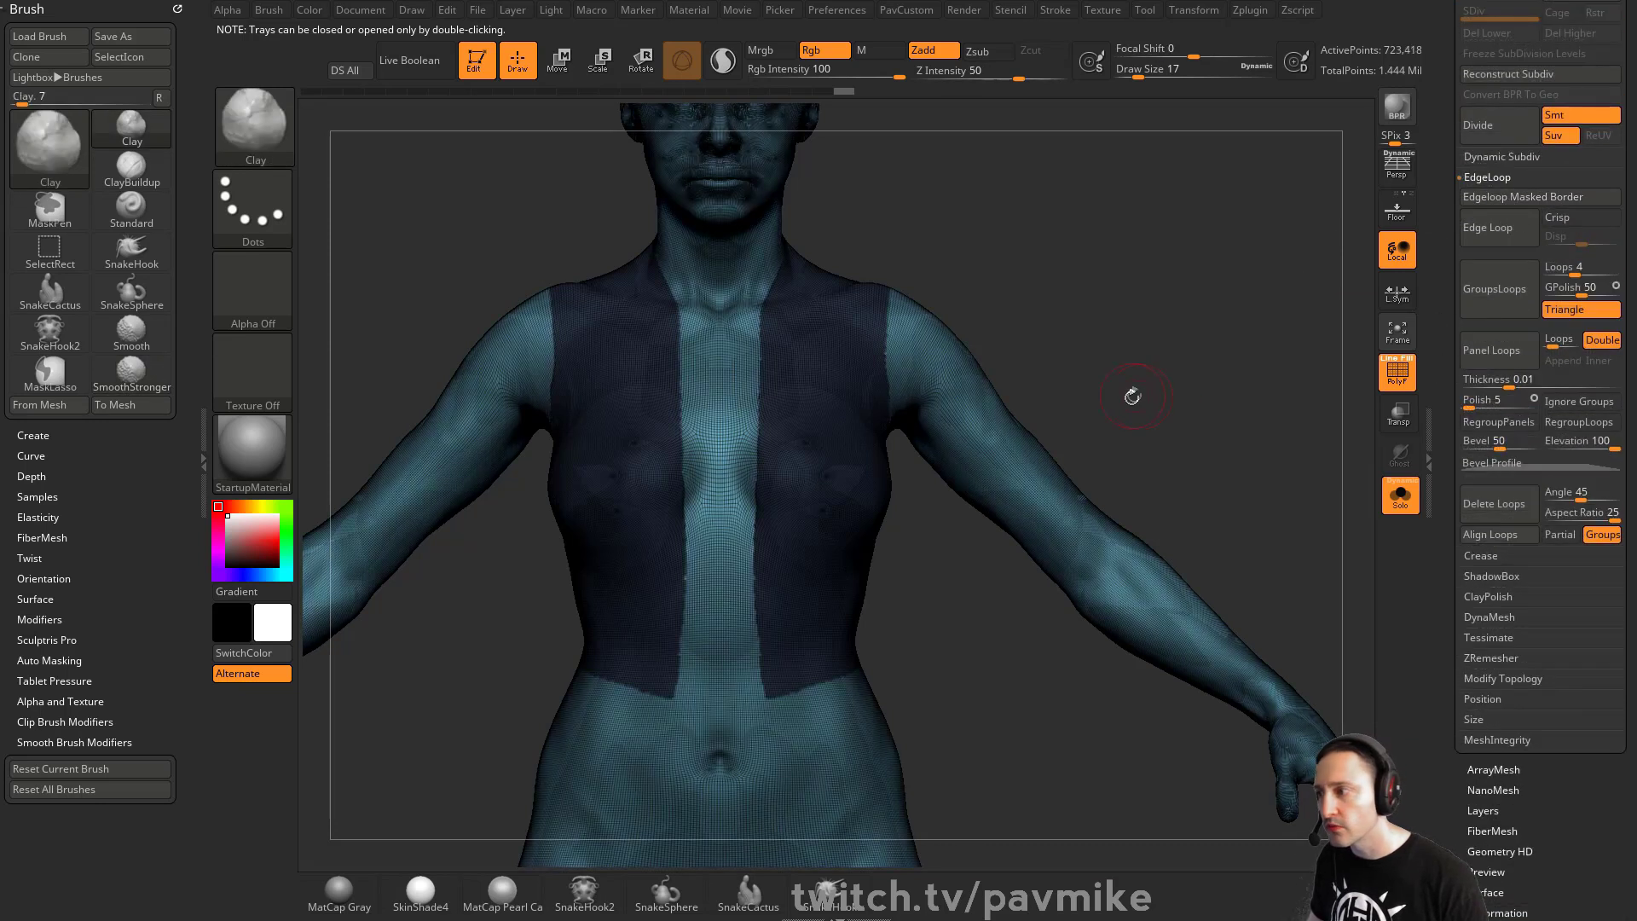
- Isolate the extracted vest surface and delete the hidden body geometry
{"action": "left_click", "coordinate": [1225, 446], "text": "ctrl"}
{"action": "left_click", "coordinate": [855, 370], "text": "ctrl+shift"}
{"action": "key", "text": "space"}
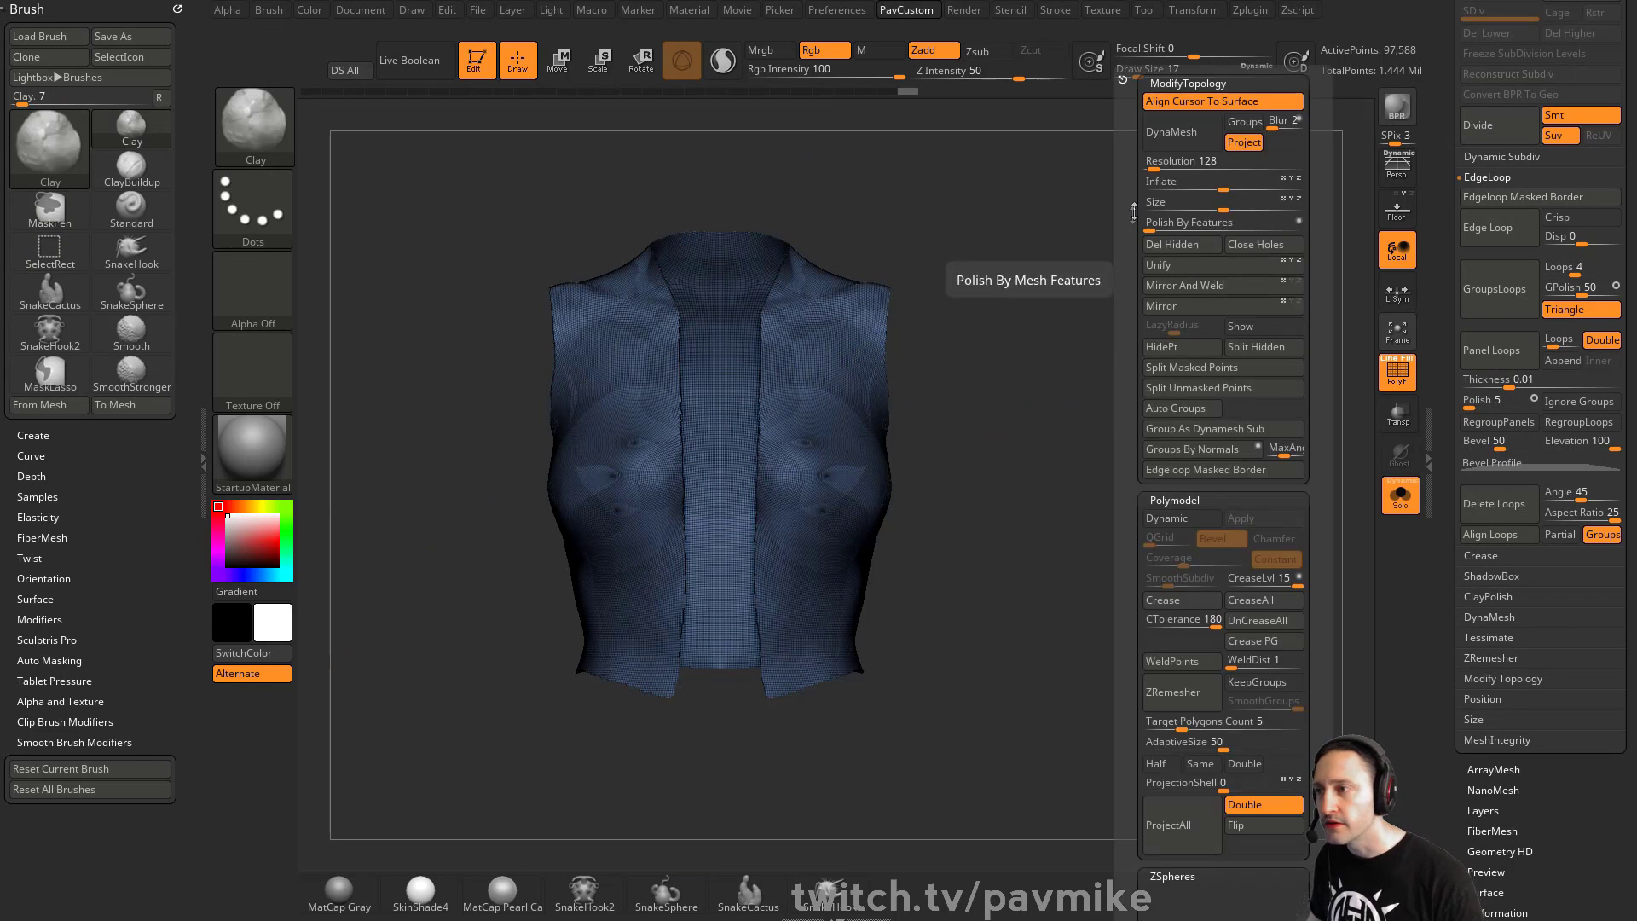
{"action": "left_click", "coordinate": [1189, 245]}
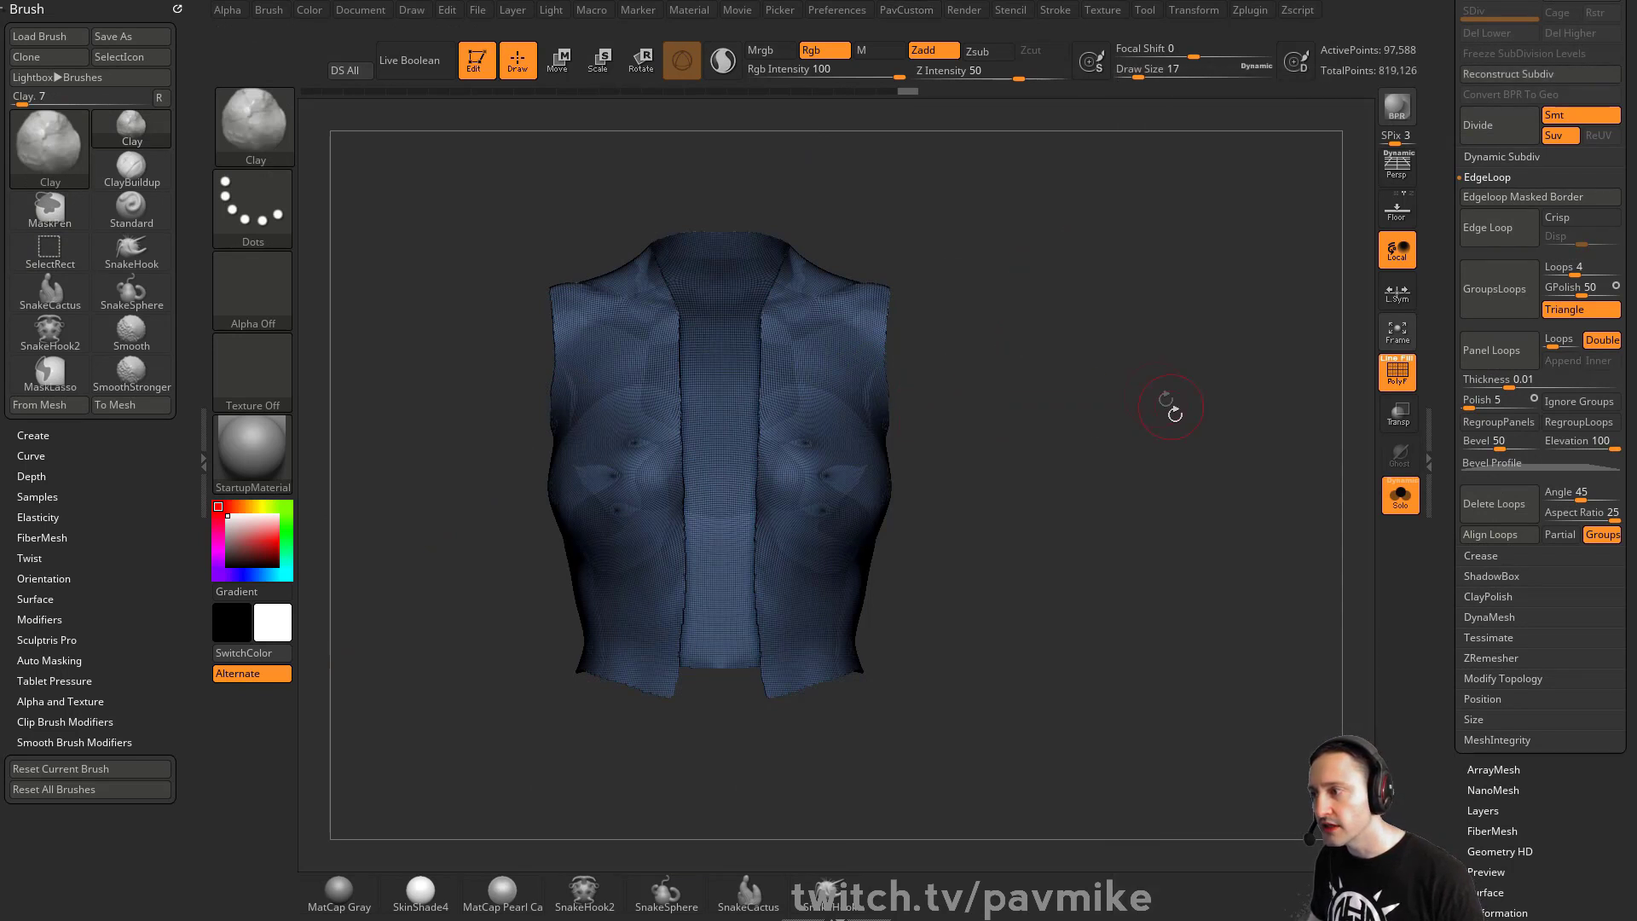
- Retopologize the vest with ZRemesher using the Half target density, running it repeatedly for a lighter quad mesh
{"action": "key", "text": "space"}
{"action": "left_click", "coordinate": [1127, 765]}
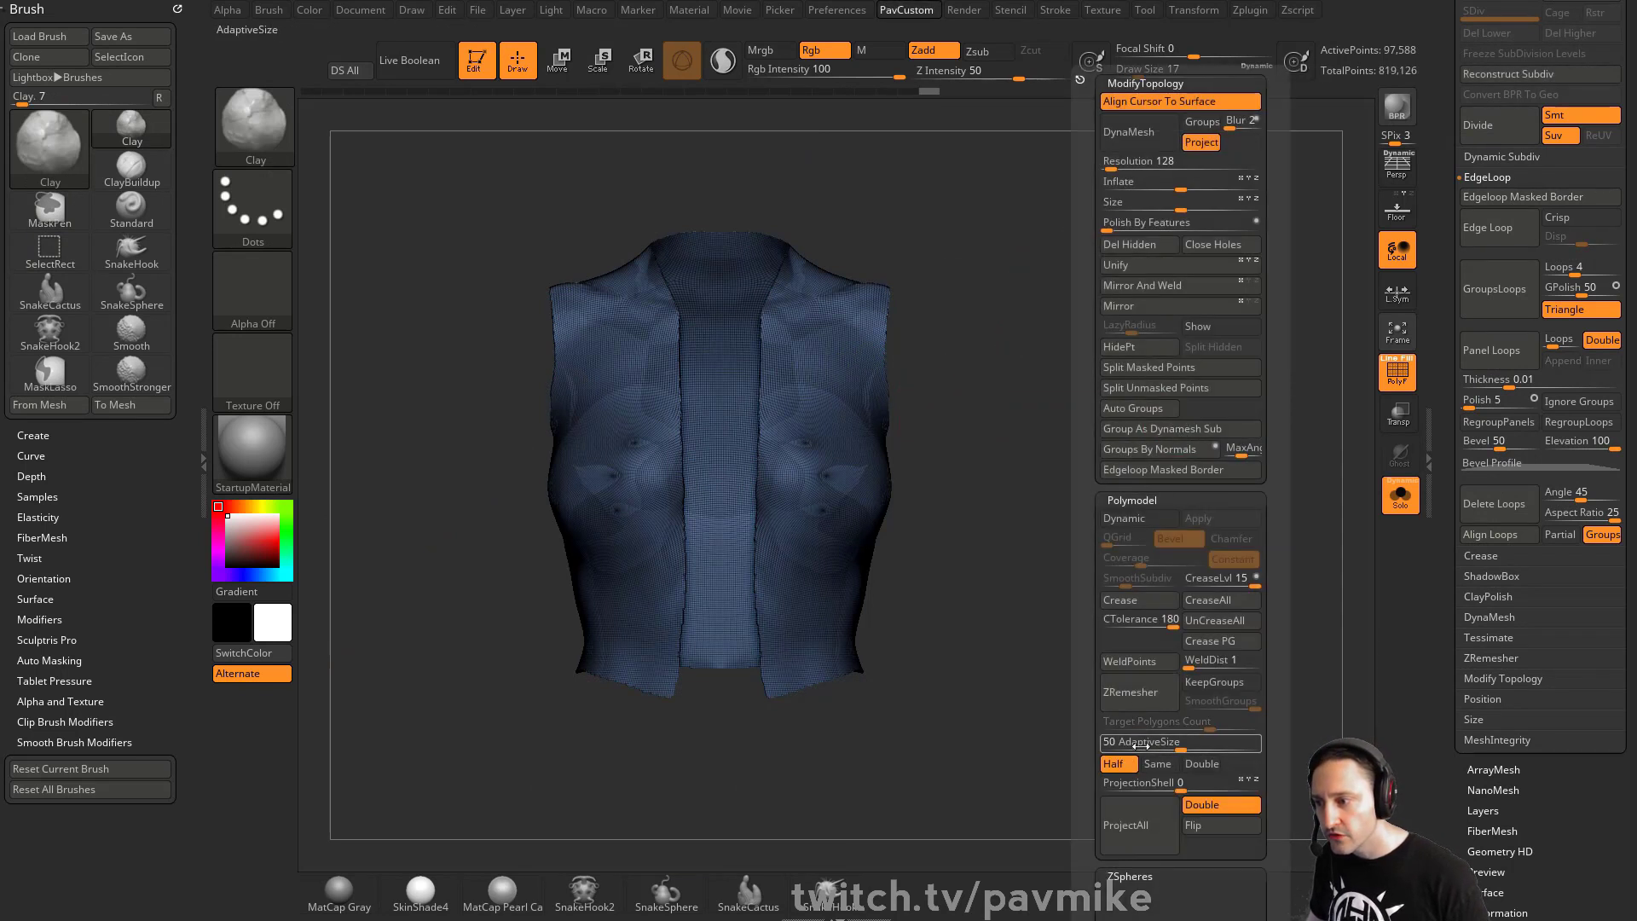
{"action": "key", "text": "space"}
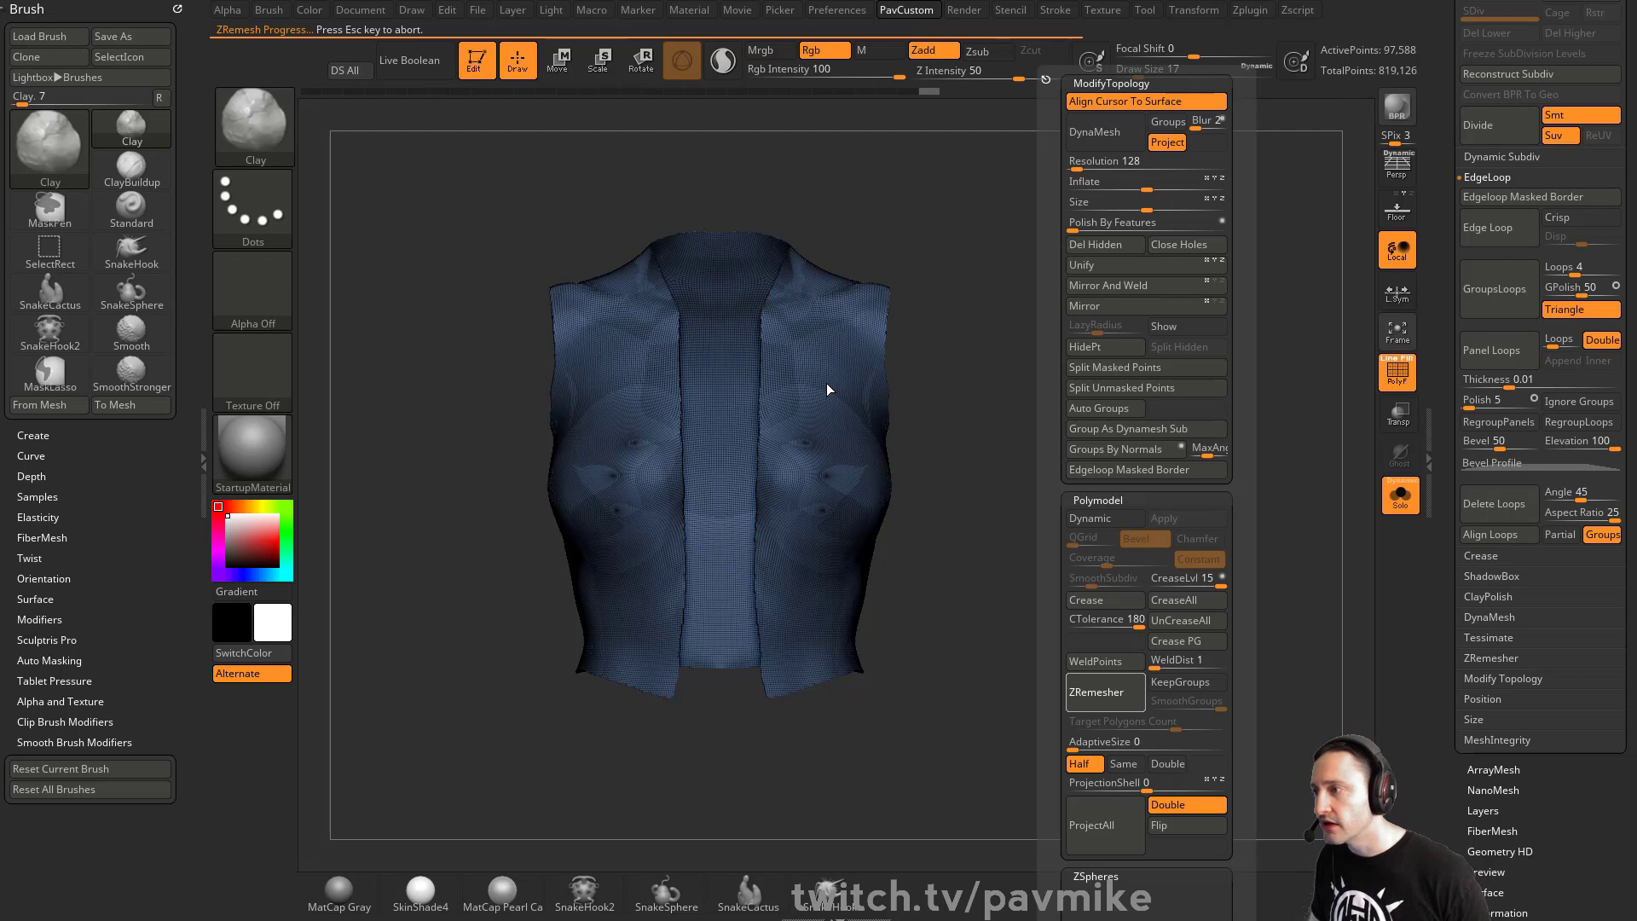
{"action": "left_click_drag", "start_coordinate": [1107, 369], "coordinate": [1103, 380]}
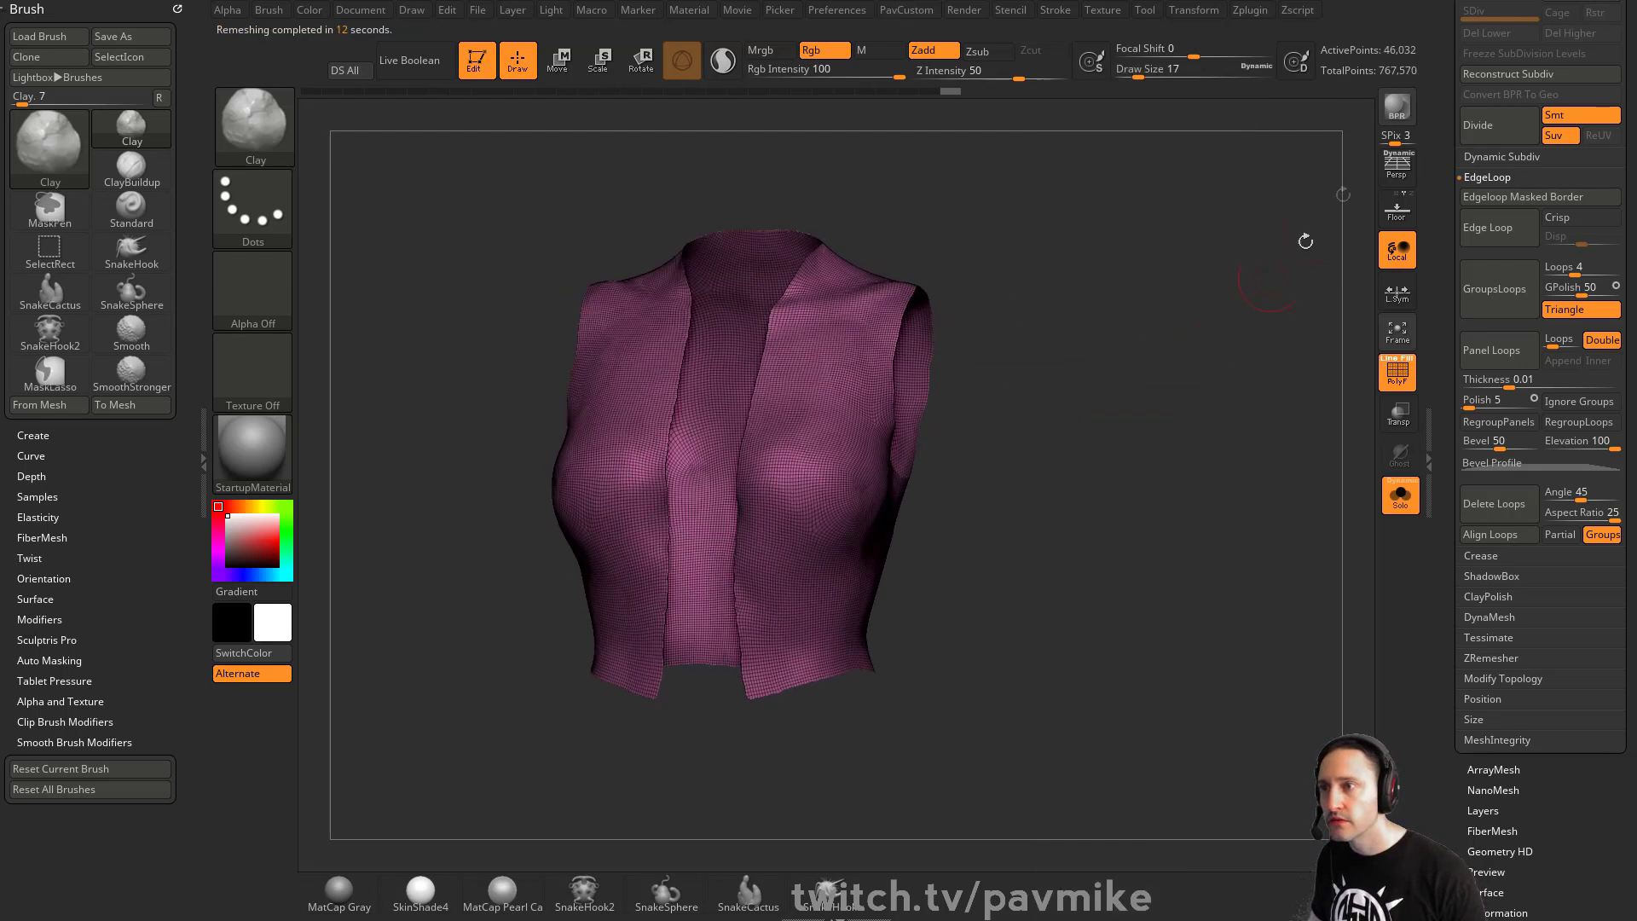
{"action": "key", "text": "grave"}
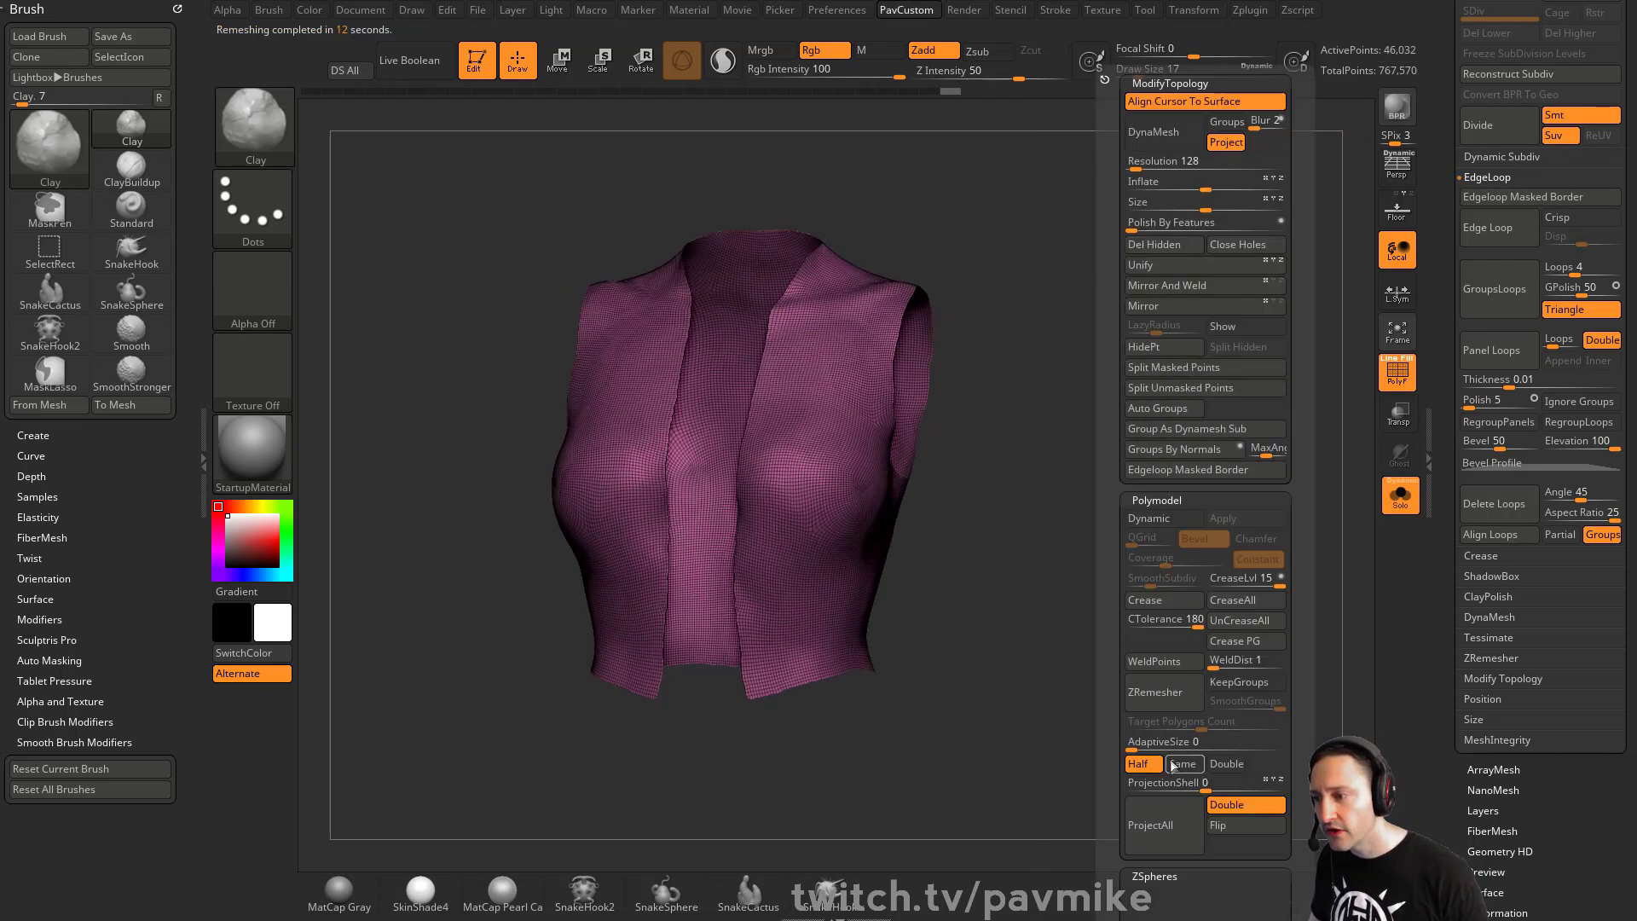
{"action": "left_click", "coordinate": [1165, 696]}
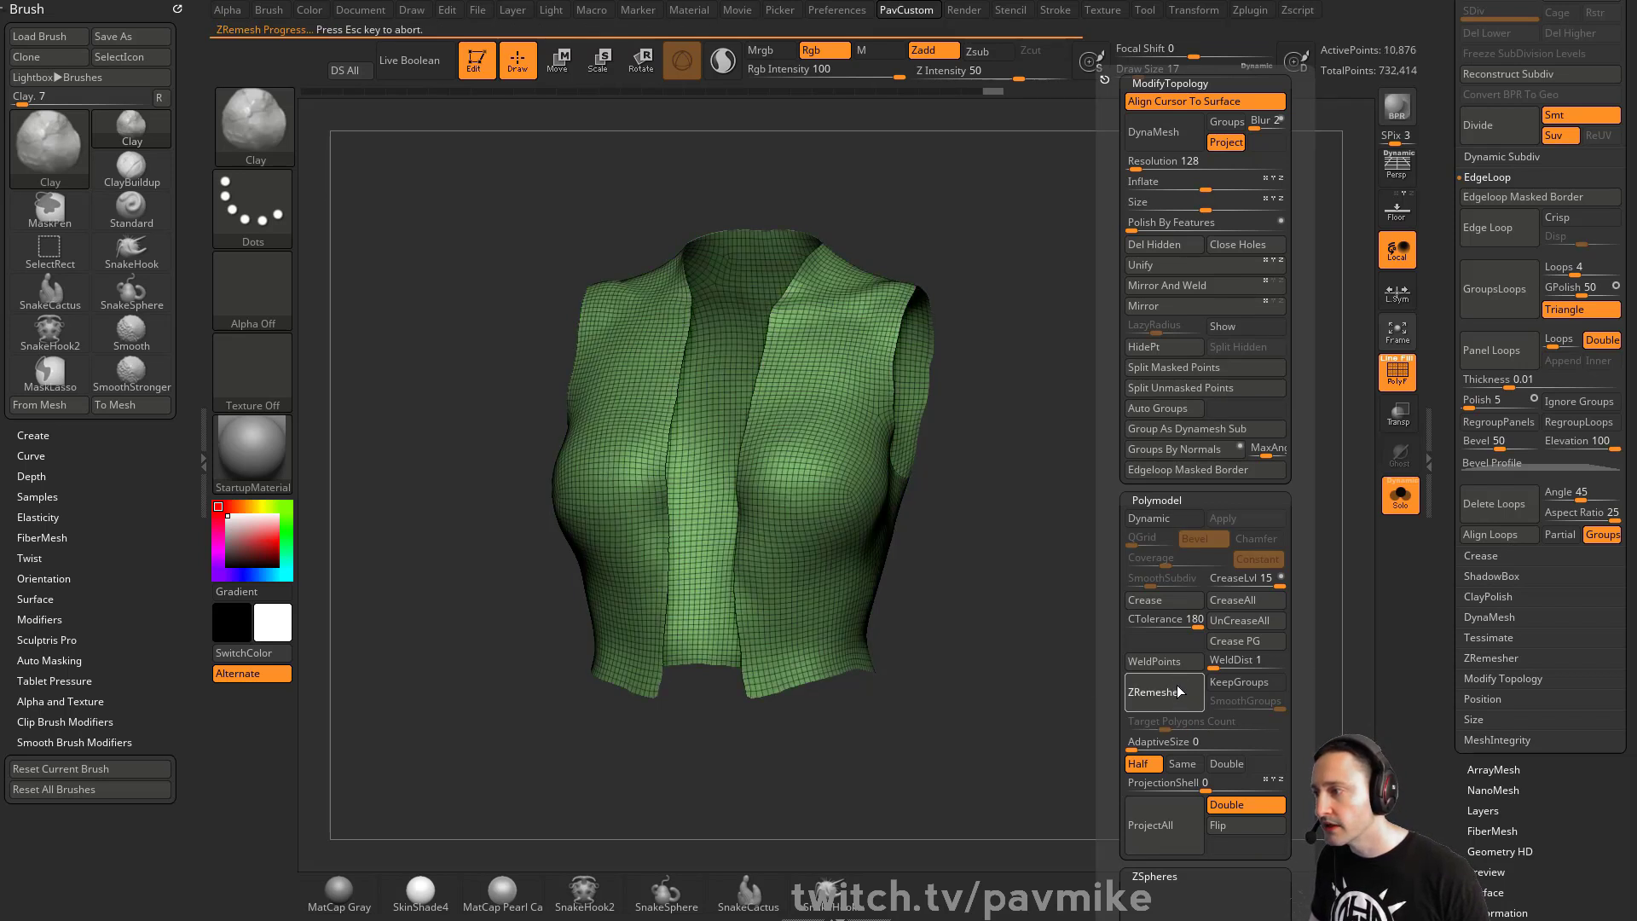
{"action": "left_click", "coordinate": [1177, 691]}
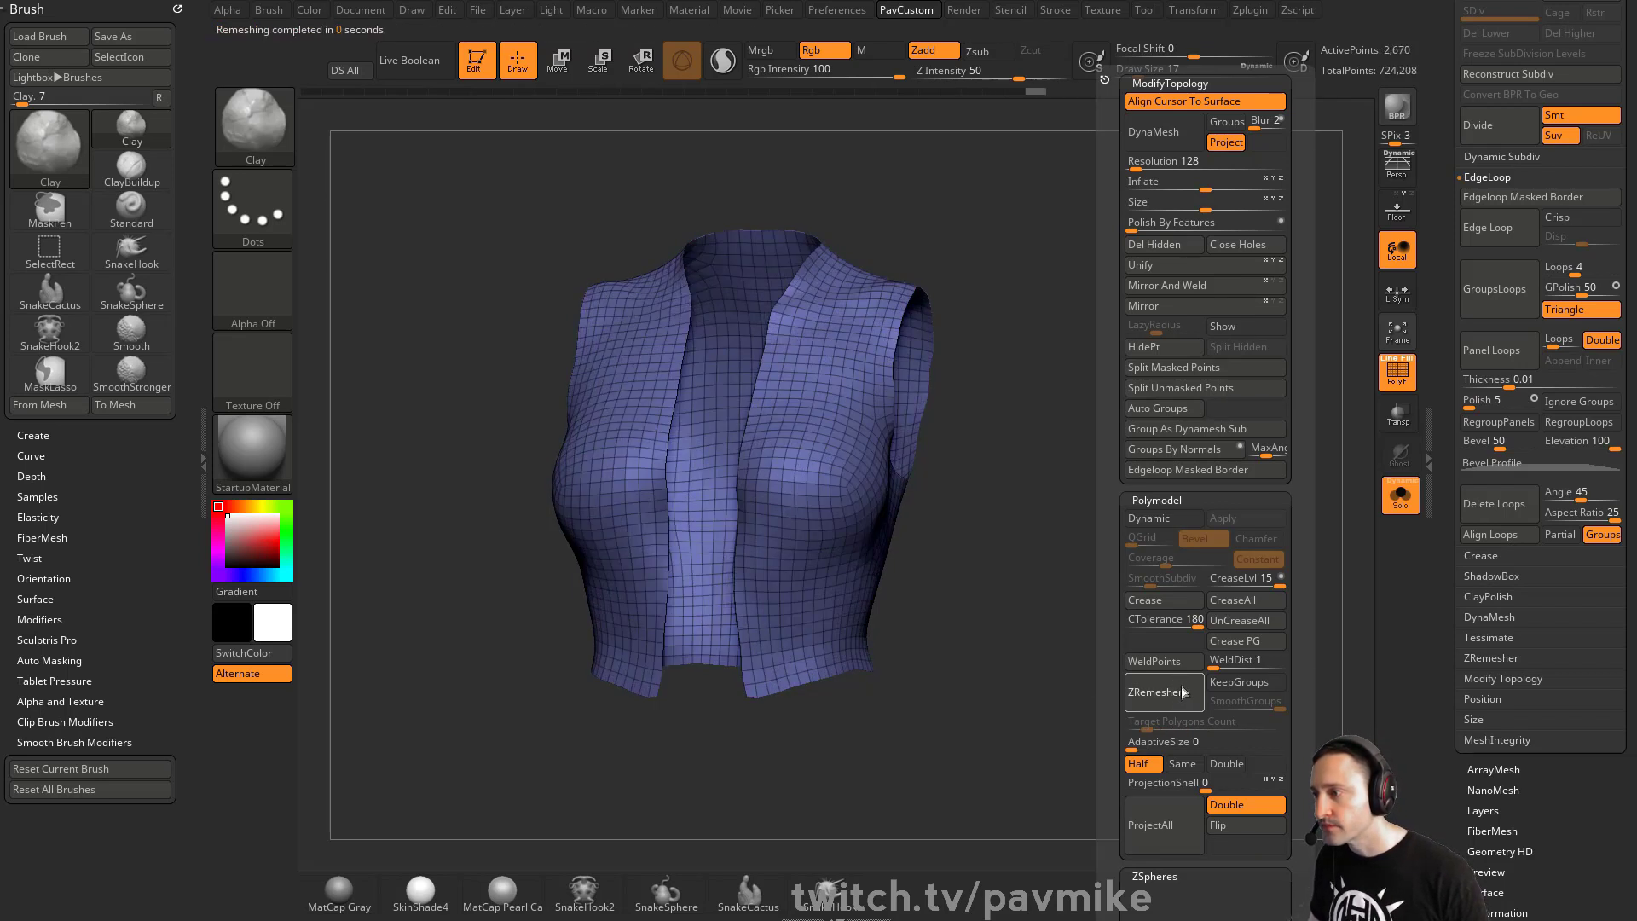
{"action": "left_click_drag", "start_coordinate": [1090, 423], "coordinate": [1182, 438]}
- Switch to the Move brush at draw size 20 and adjust the vest's front shape
{"action": "key", "text": "s"}
{"action": "left_click_drag", "start_coordinate": [966, 510], "coordinate": [974, 510]}
{"action": "key", "text": "b"}
{"action": "key", "text": "m"}
{"action": "key", "text": "v"}
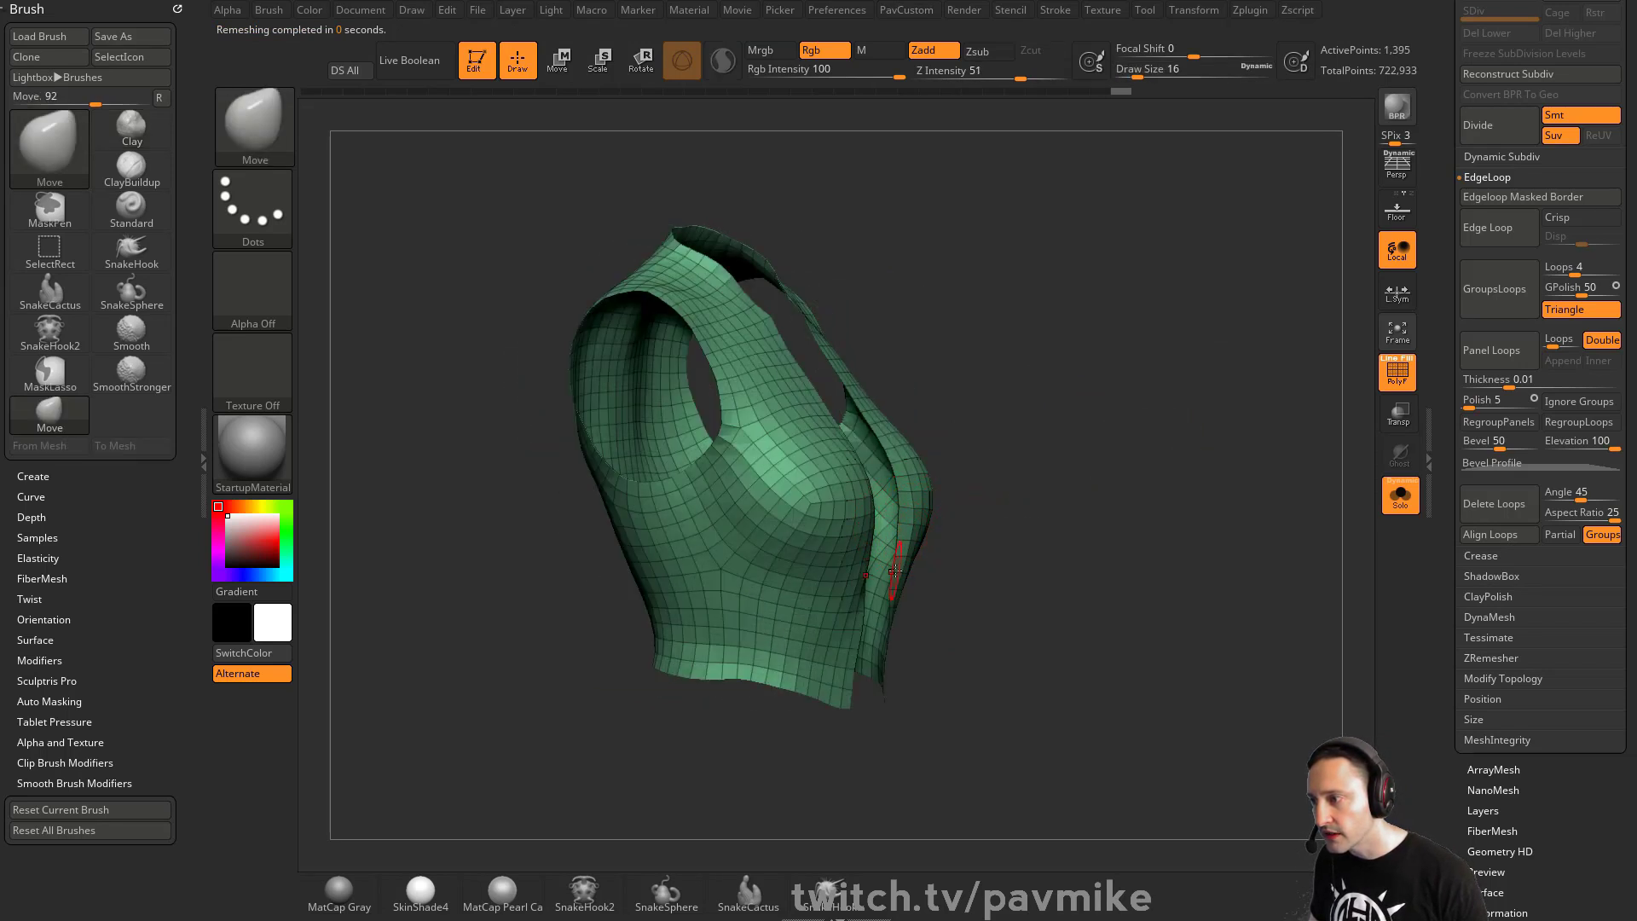
{"action": "left_click_drag", "start_coordinate": [895, 572], "coordinate": [887, 573]}
{"action": "left_click_drag", "start_coordinate": [1170, 477], "coordinate": [1006, 470]}
{"action": "left_click_drag", "start_coordinate": [1246, 456], "coordinate": [1193, 484]}
{"action": "key", "text": "s"}
{"action": "left_click_drag", "start_coordinate": [1193, 485], "coordinate": [1237, 482], "text": "shift"}
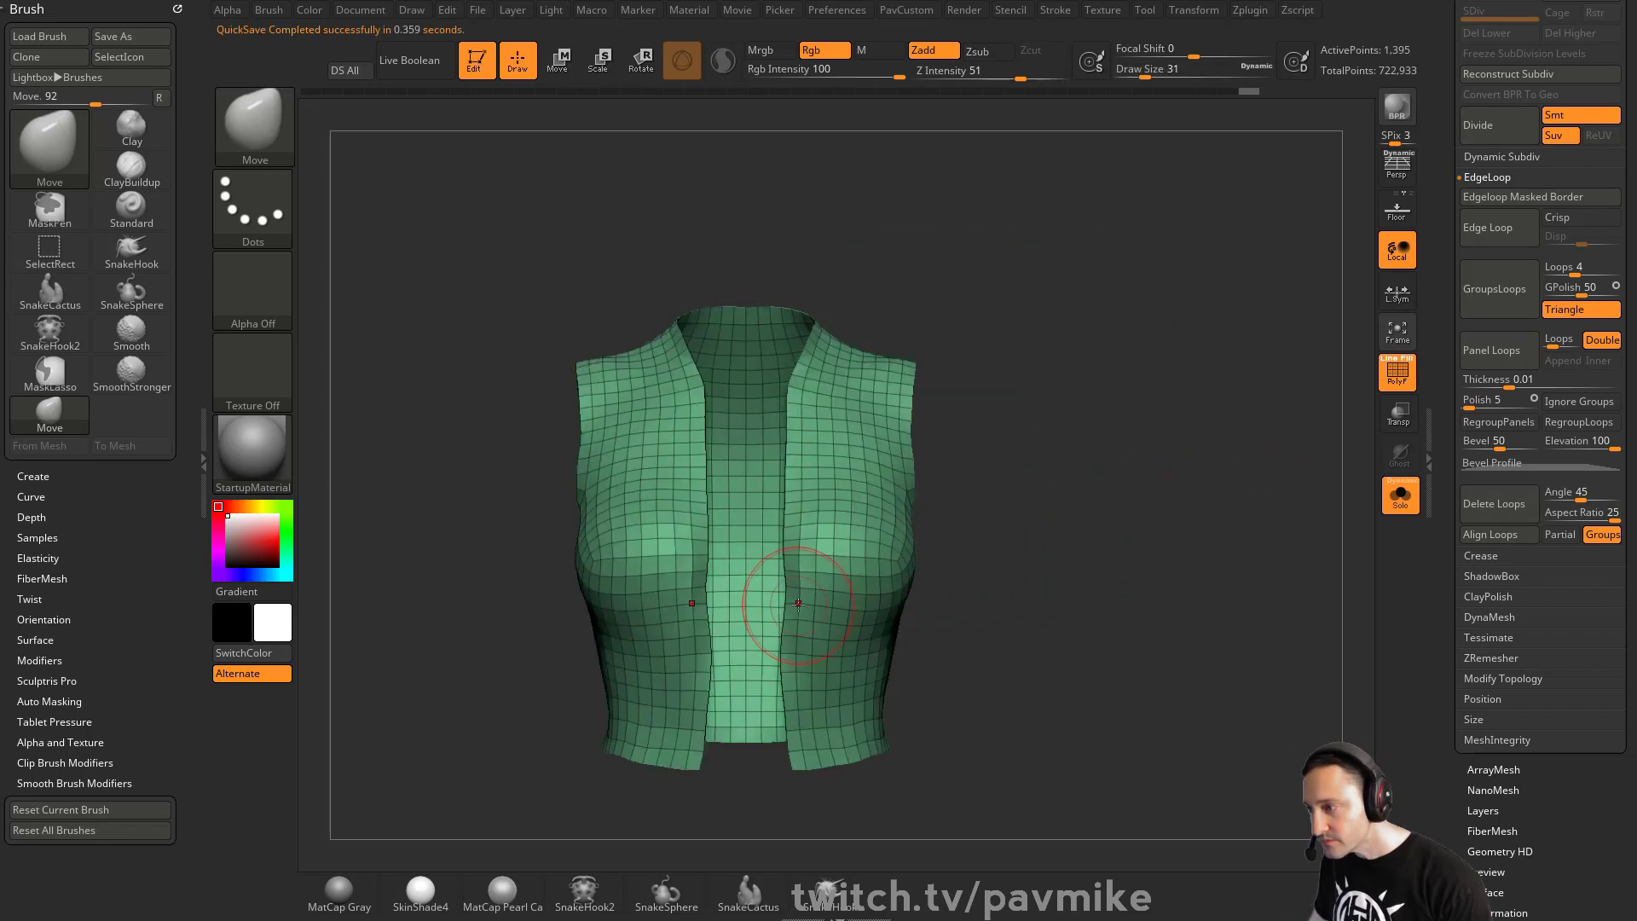
{"action": "key", "text": "s"}
{"action": "left_click_drag", "start_coordinate": [799, 604], "coordinate": [792, 598]}
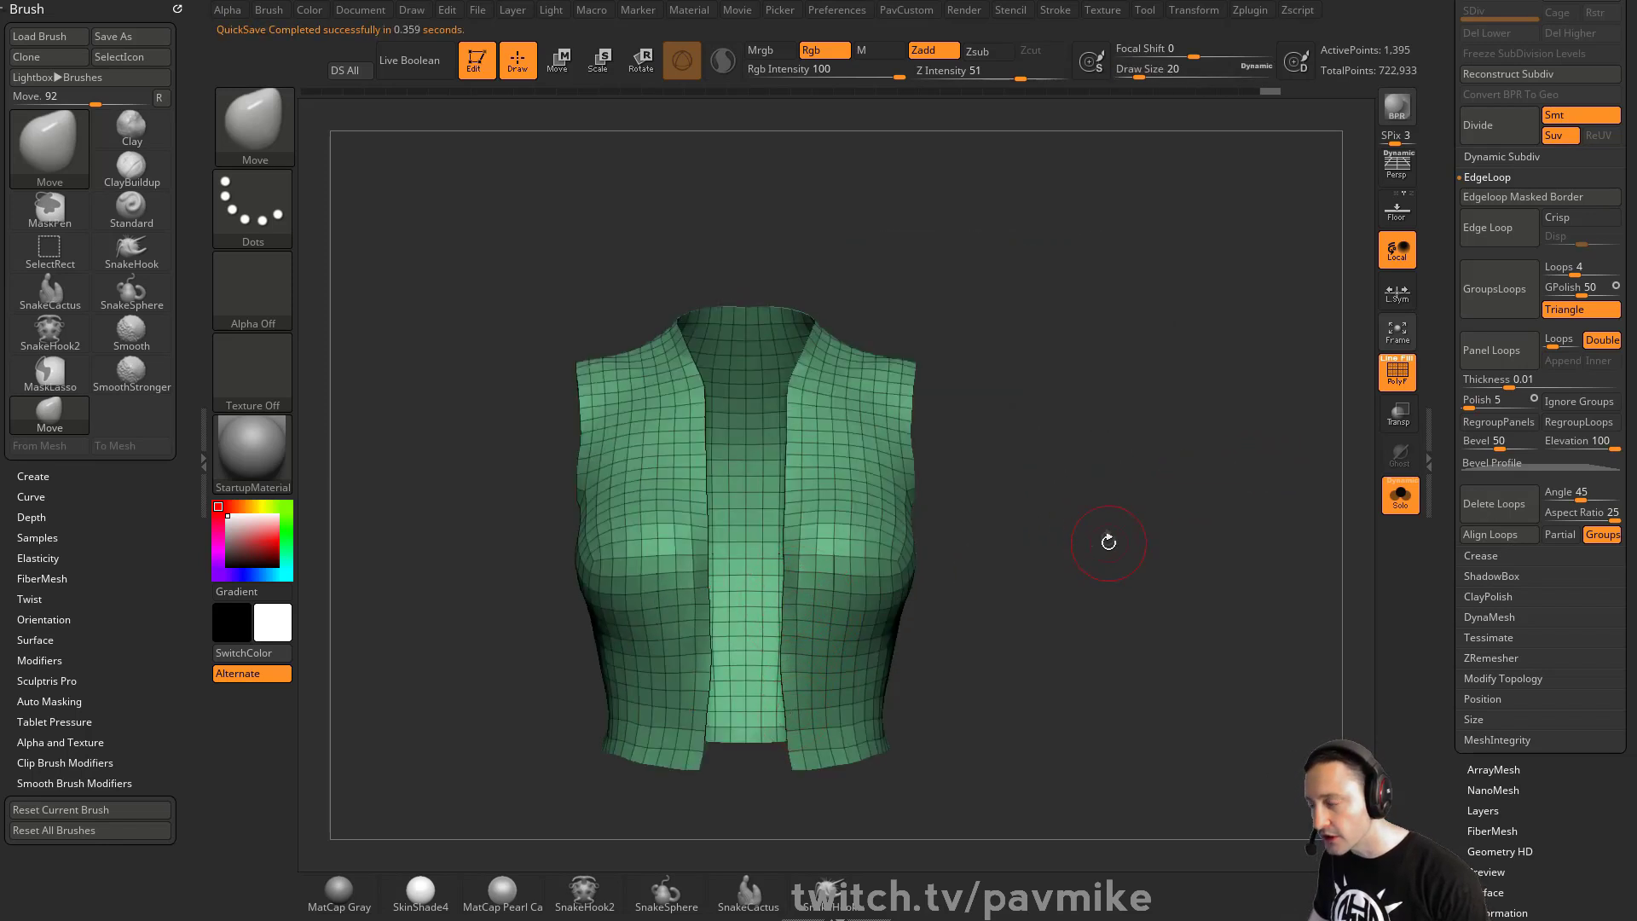
{"action": "mouse_move", "coordinate": [1109, 543]}
{"action": "left_mouse_down"}
{"action": "mouse_move", "coordinate": [1006, 533]}
{"action": "mouse_move", "coordinate": [1177, 484]}
{"action": "mouse_move", "coordinate": [1245, 491]}
{"action": "mouse_move", "coordinate": [1136, 448]}
{"action": "mouse_move", "coordinate": [1203, 406]}
{"action": "left_mouse_up"}
- Switch to the ZModeler brush with the Extrude action and the All Polygons target
{"action": "key", "text": "s"}
{"action": "key", "text": "b"}
{"action": "key", "text": "z"}
{"action": "key", "text": "m"}
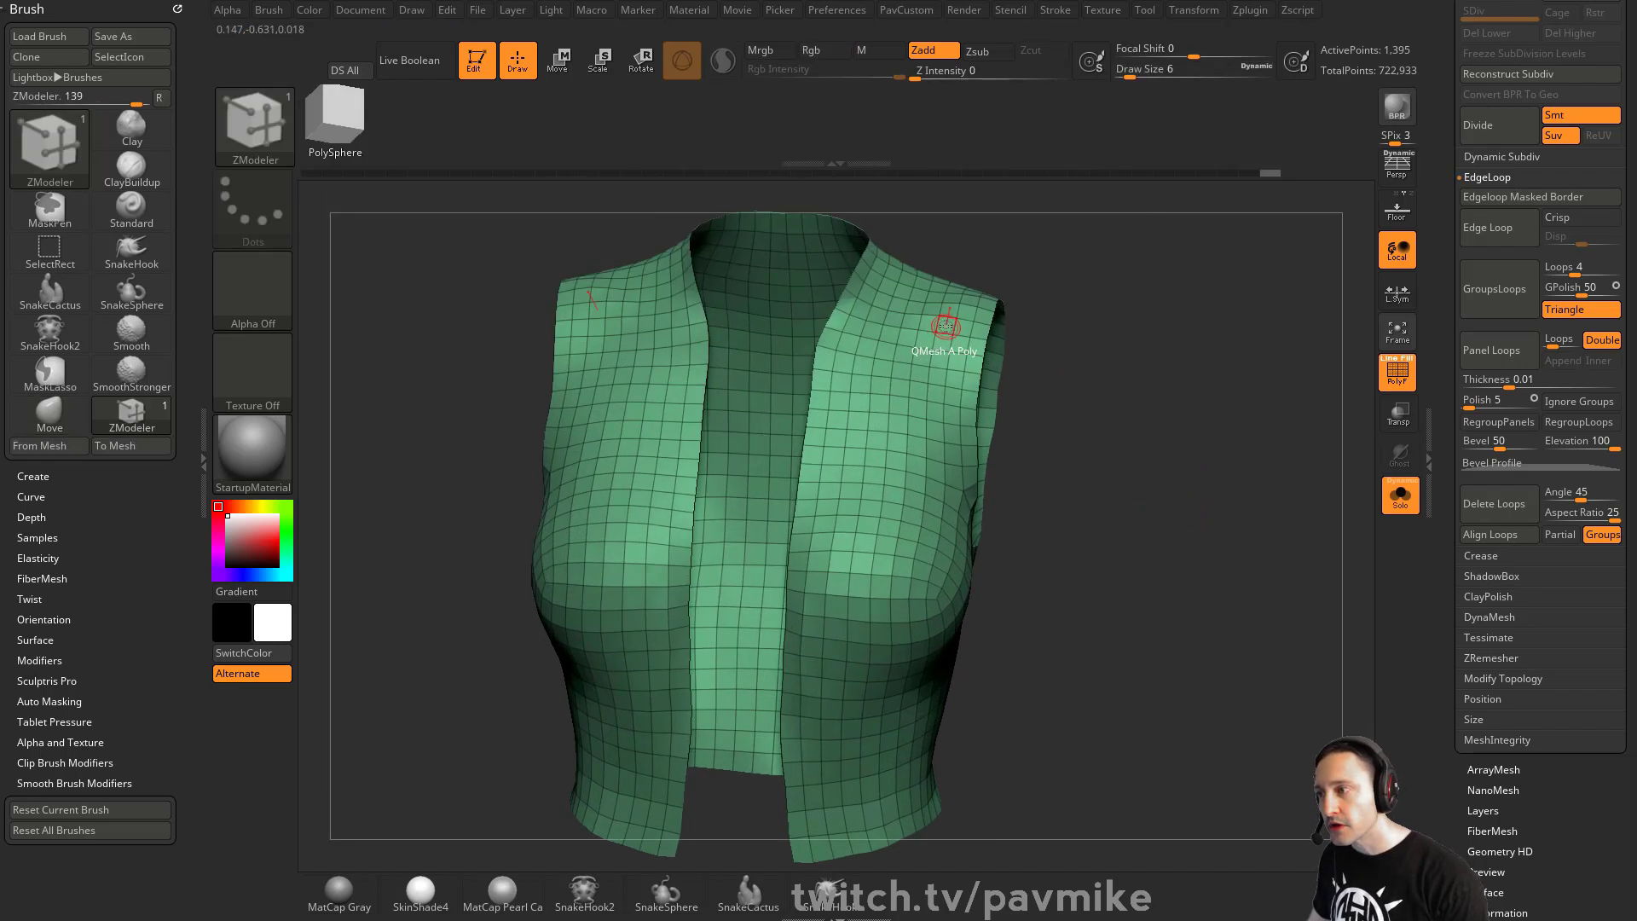
{"action": "key", "text": "space"}
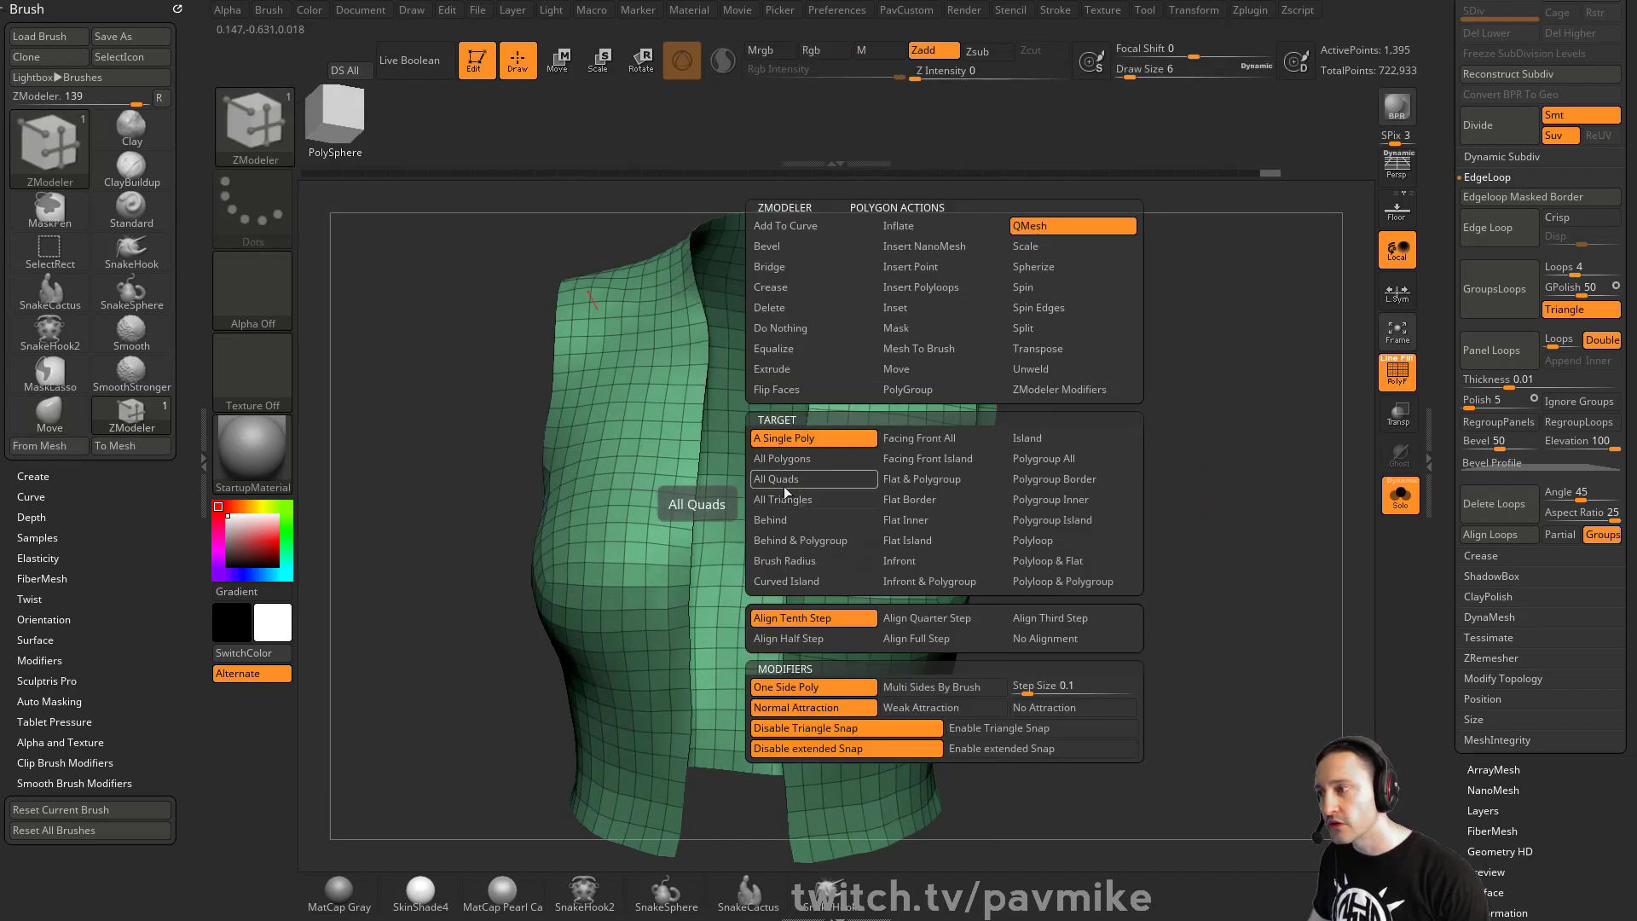
{"action": "left_click", "coordinate": [785, 459]}
{"action": "left_click_drag", "start_coordinate": [1218, 413], "coordinate": [1049, 473]}
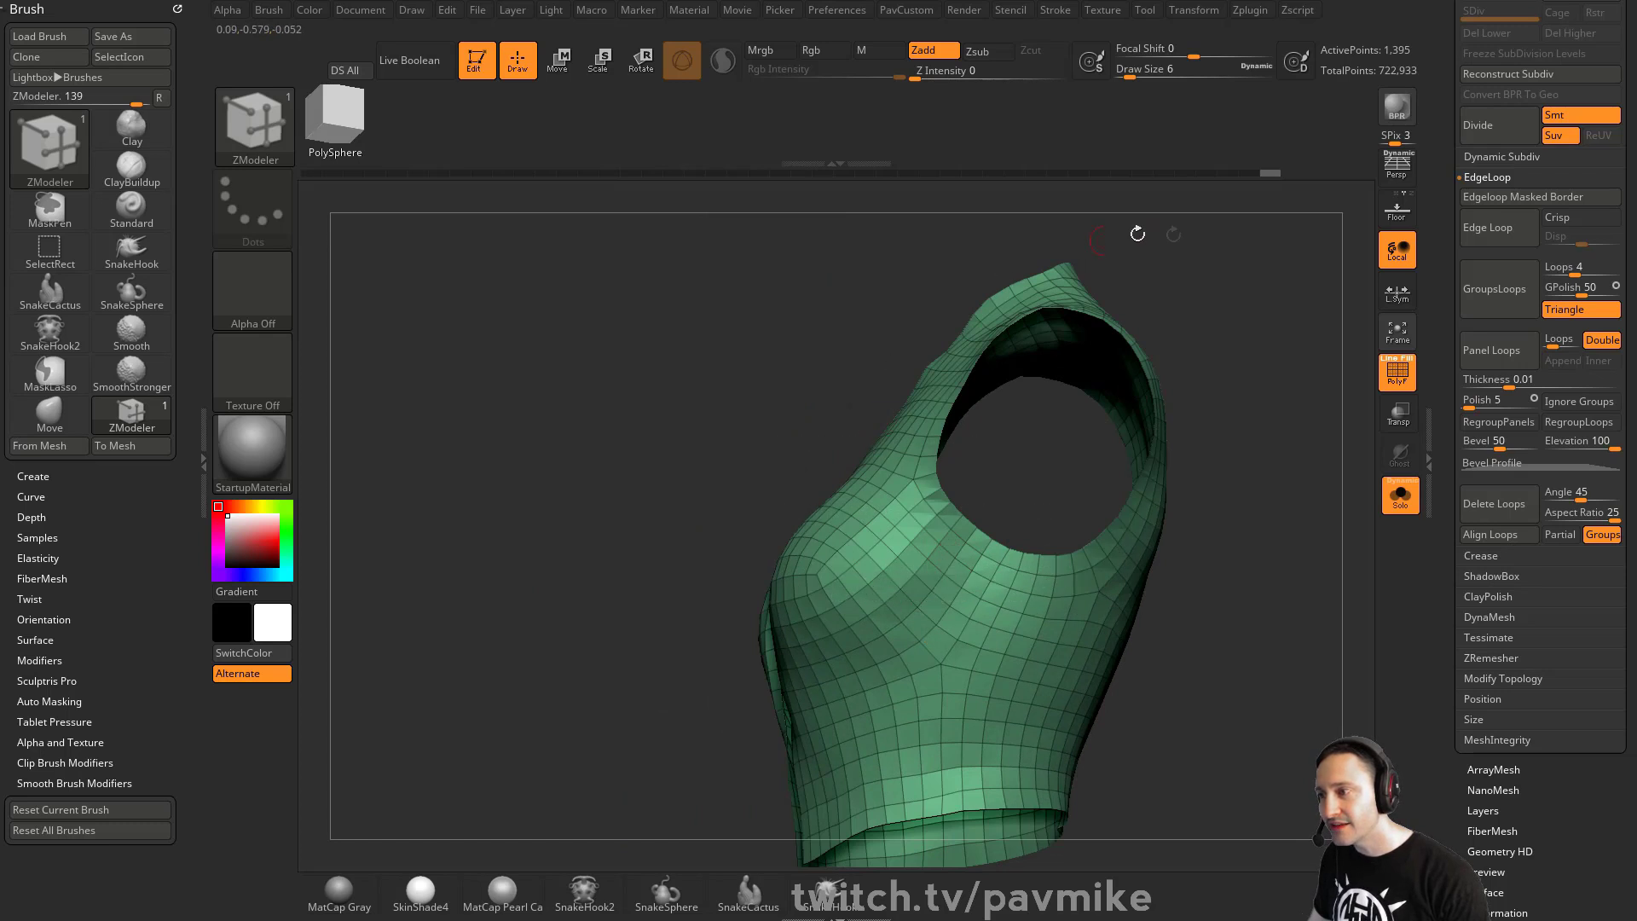
{"action": "left_click_drag", "start_coordinate": [1138, 233], "coordinate": [1042, 409]}
{"action": "key", "text": "space"}
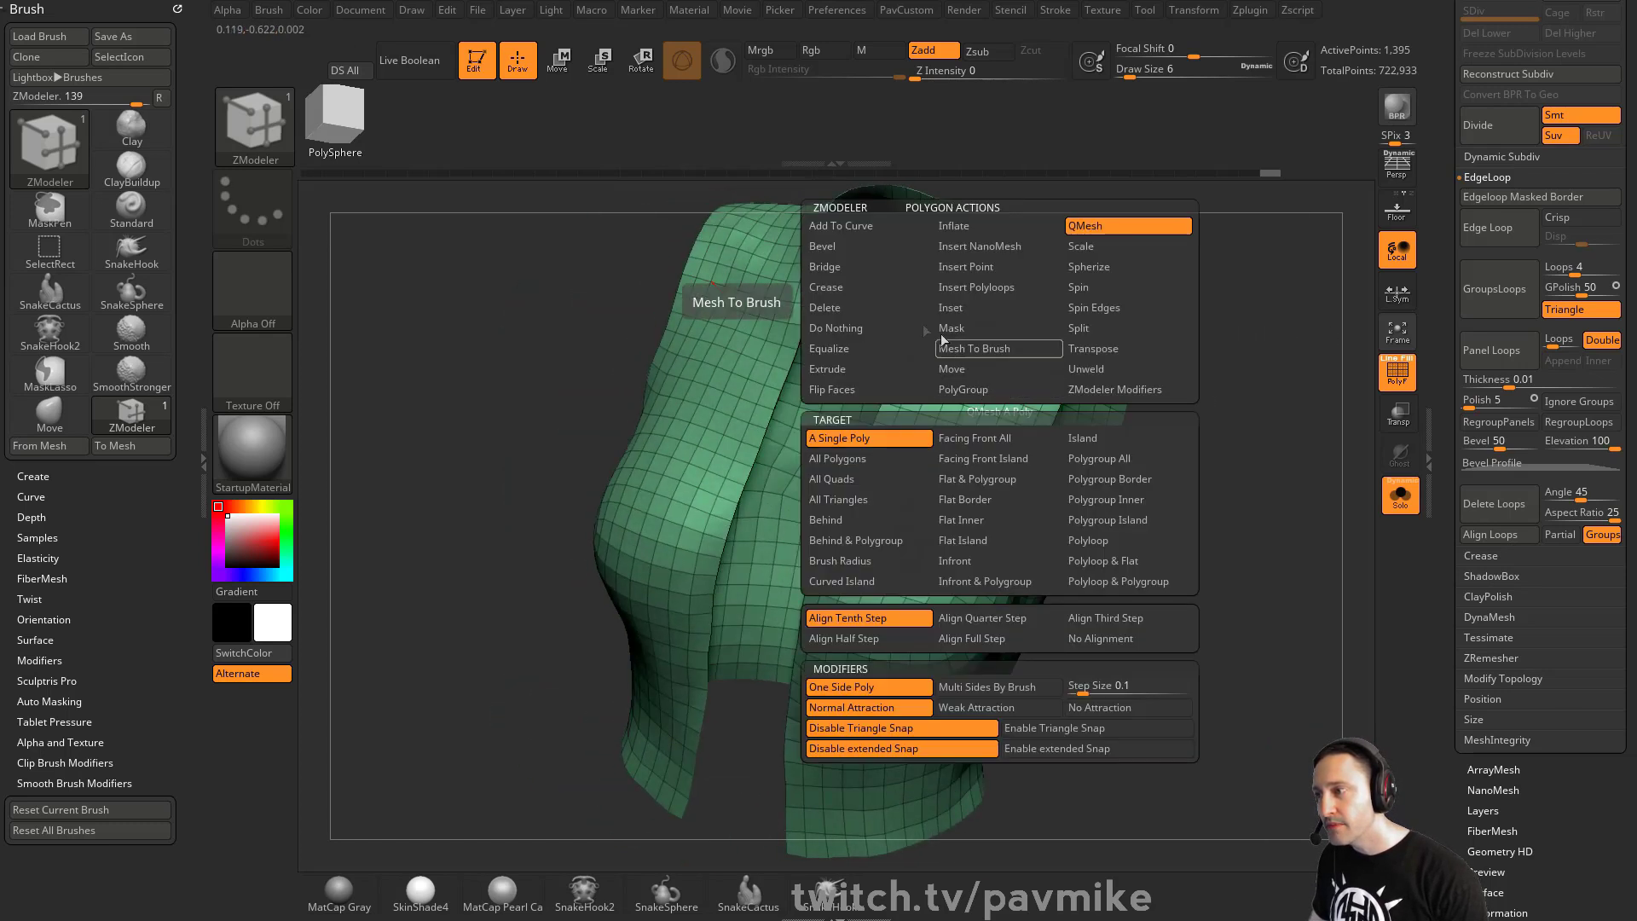
{"action": "left_click", "coordinate": [856, 347]}
{"action": "left_click", "coordinate": [854, 368]}
{"action": "left_click_drag", "start_coordinate": [1264, 391], "coordinate": [1339, 377]}
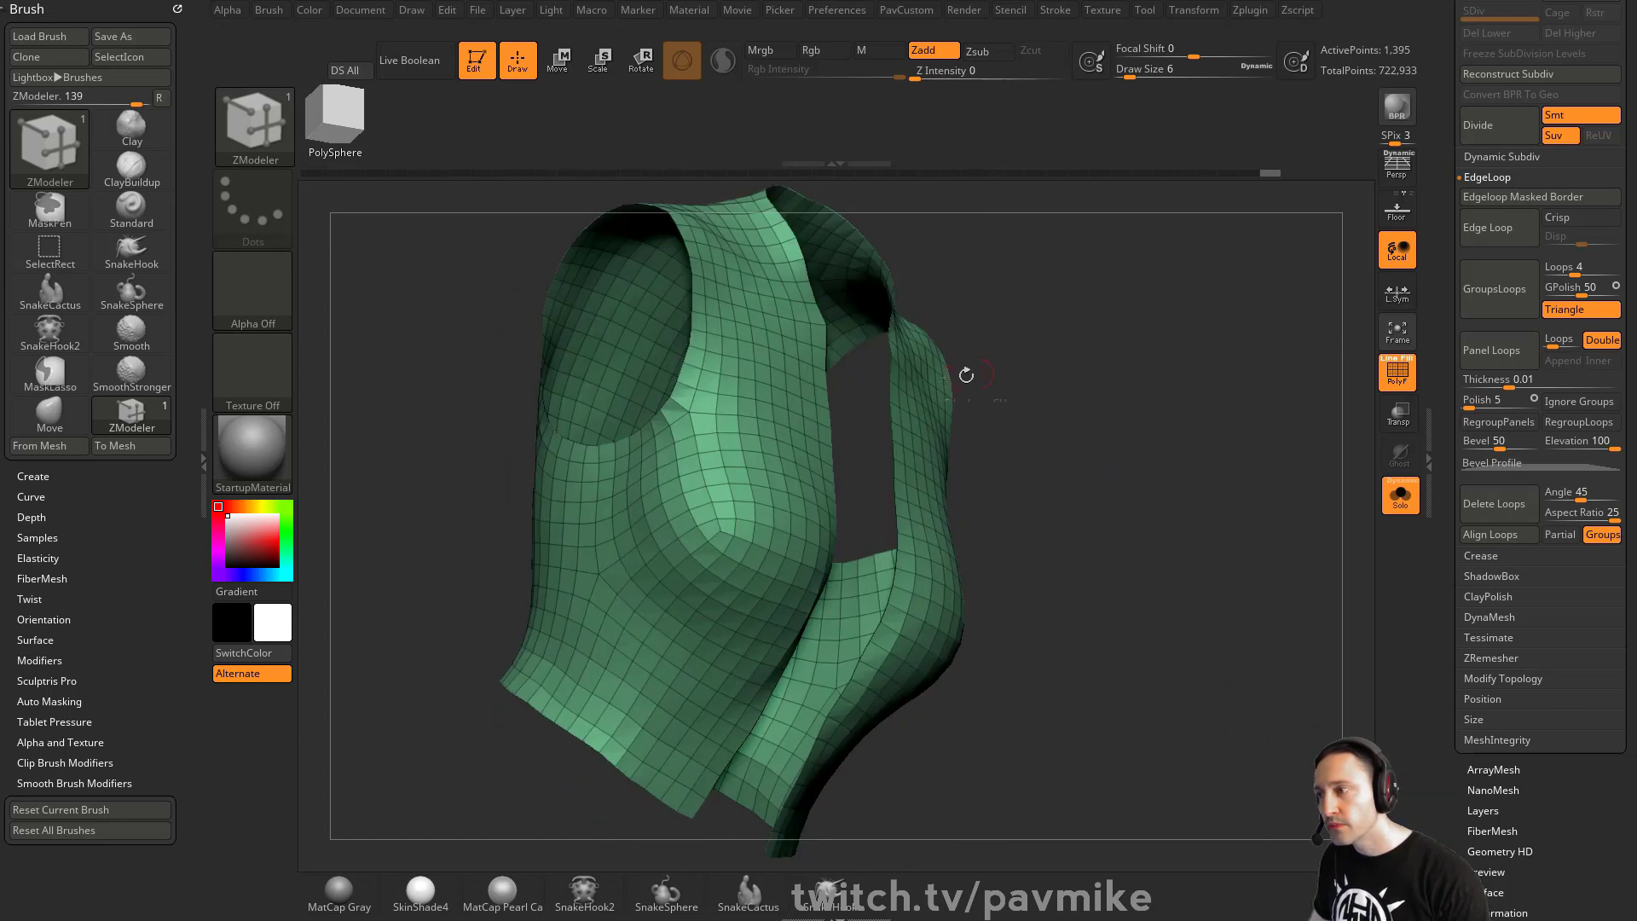
- Extrude all vest polygons to give the vest thickness, undoing the extra extrusions
{"action": "left_click_drag", "start_coordinate": [903, 402], "coordinate": [926, 394]}
{"action": "key", "text": "ctrl+z"}
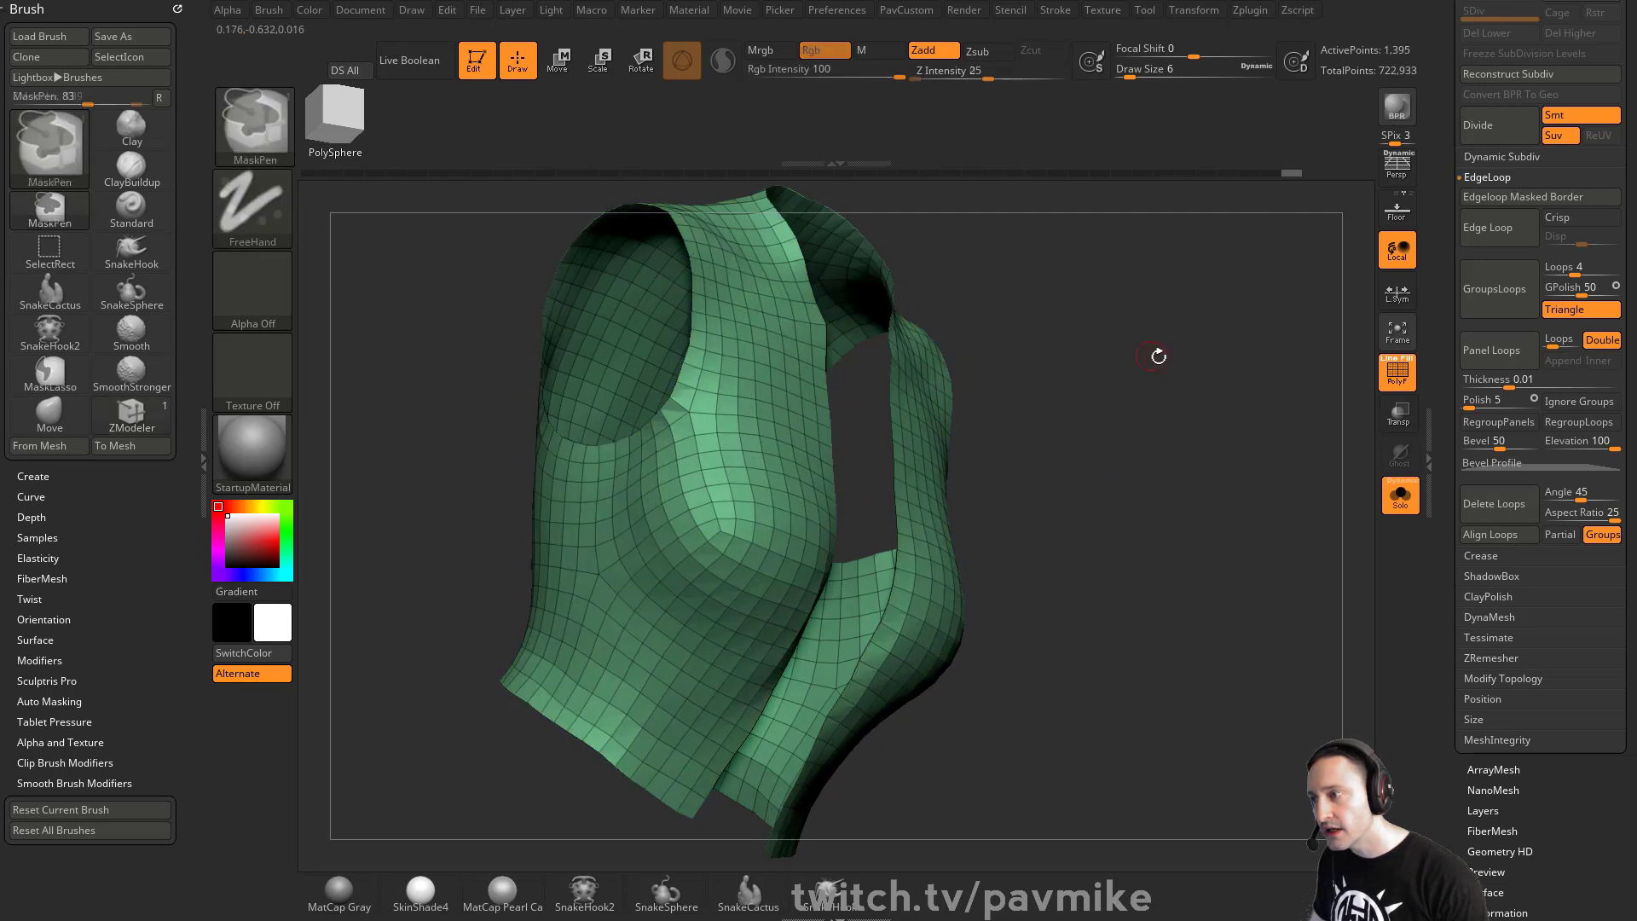
{"action": "left_click_drag", "start_coordinate": [1158, 355], "coordinate": [1127, 456], "text": "alt"}
{"action": "left_click_drag", "start_coordinate": [861, 437], "coordinate": [862, 444]}
{"action": "left_click_drag", "start_coordinate": [1071, 415], "coordinate": [1296, 486]}
{"action": "left_click", "coordinate": [1392, 496]}
{"action": "left_click_drag", "start_coordinate": [1070, 444], "coordinate": [1249, 435]}
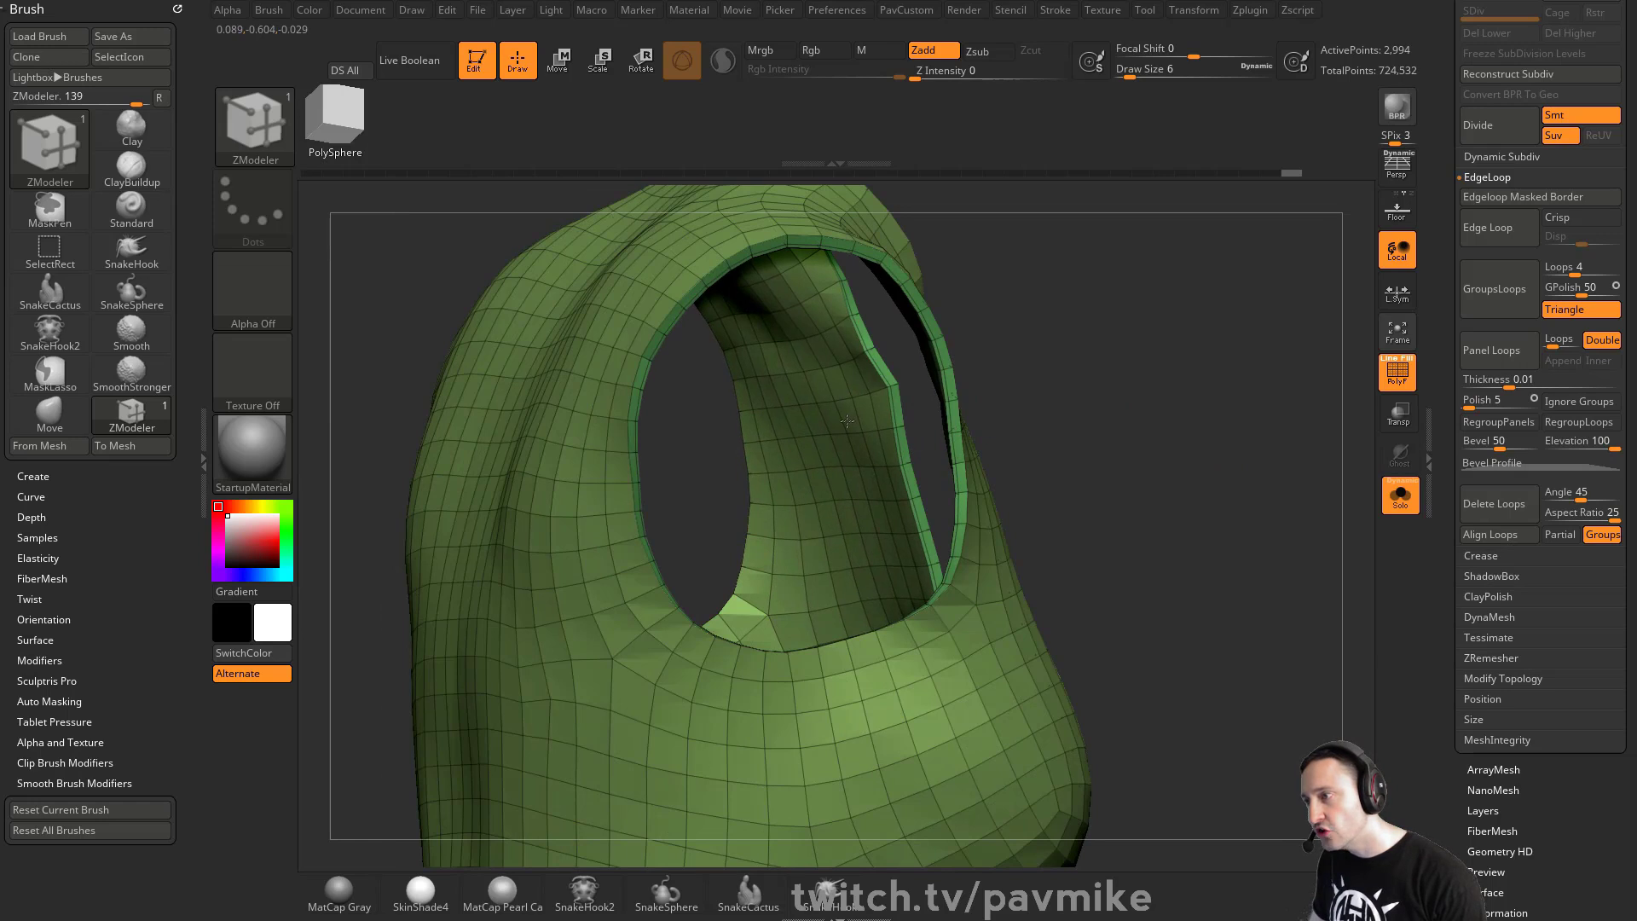
{"action": "key", "text": "ctrl+z"}
{"action": "key", "text": "ctrl+z"}
{"action": "key", "text": "ctrl+z"}
{"action": "key", "text": "ctrl+z"}
{"action": "key", "text": "ctrl+z"}
{"action": "key", "text": "ctrl+z"}
{"action": "key", "text": "ctrl+z"}
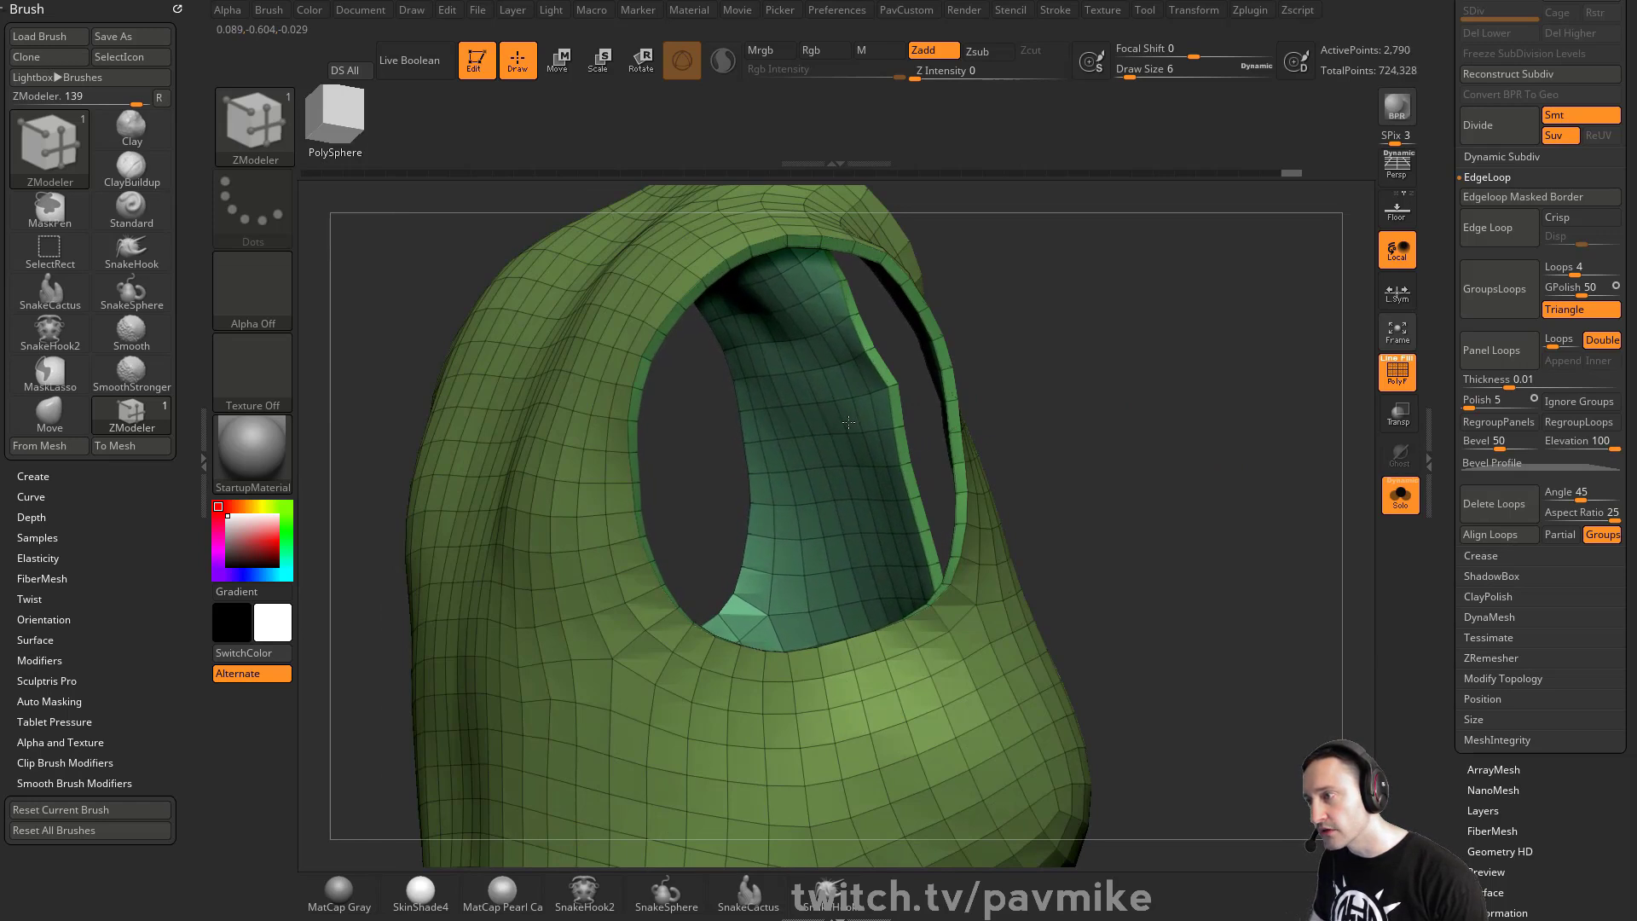
- Try adding QMesh extrusions to single polygons on the vest's shoulders, then undo them
{"action": "left_click_drag", "start_coordinate": [1253, 397], "coordinate": [1058, 385]}
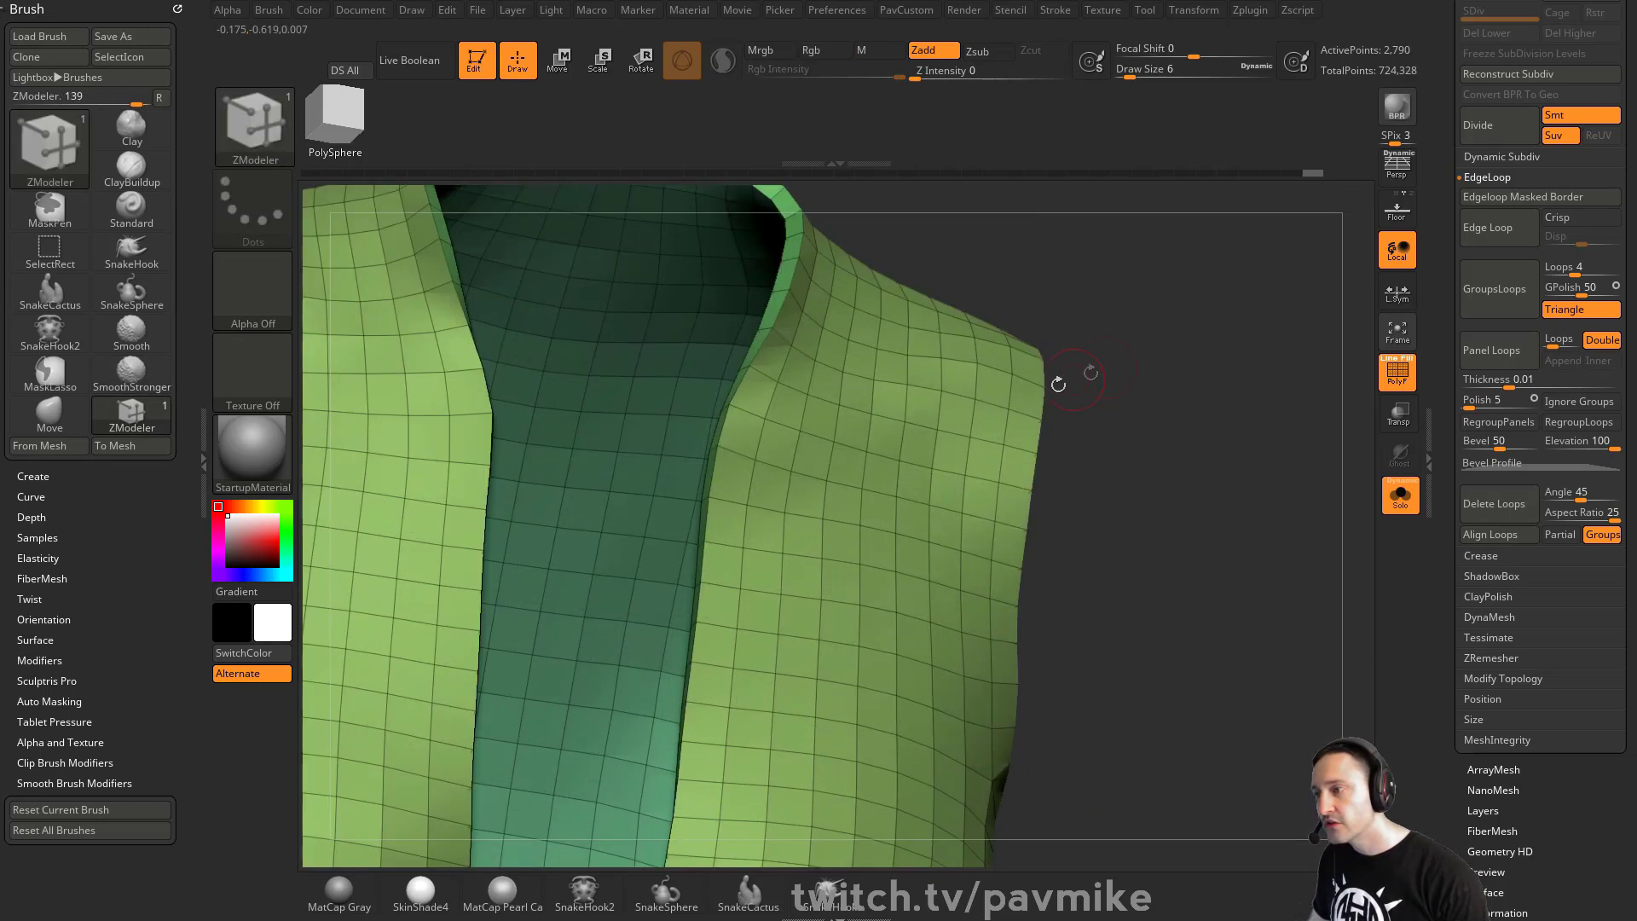
{"action": "key", "text": "space"}
{"action": "left_click", "coordinate": [1070, 226]}
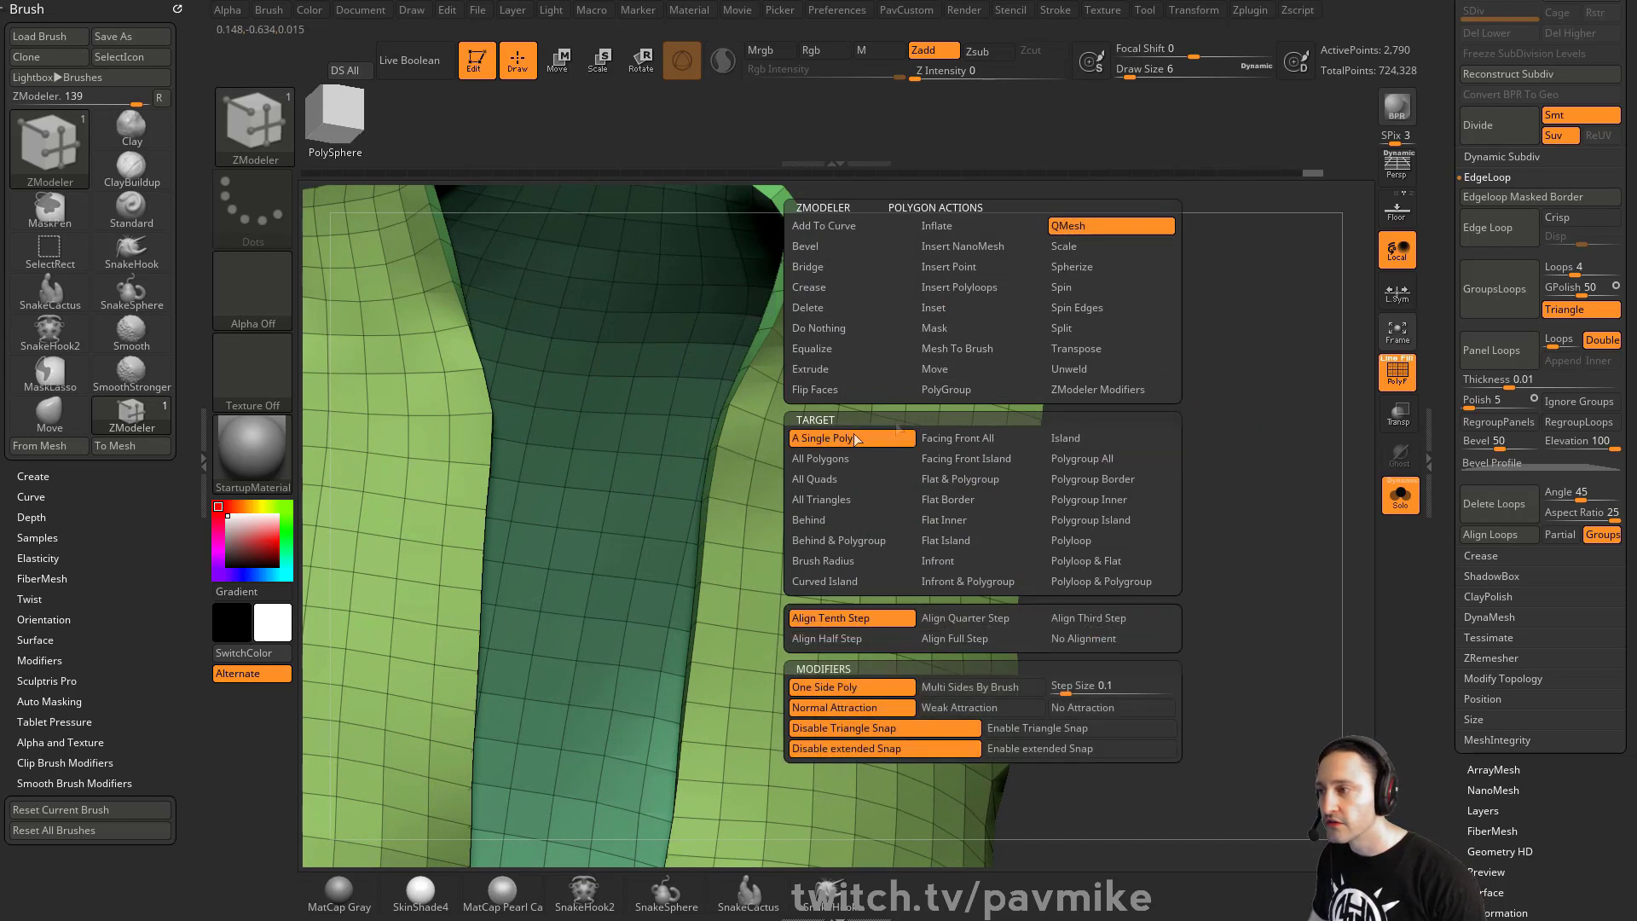
{"action": "left_click_drag", "start_coordinate": [1124, 424], "coordinate": [999, 419]}
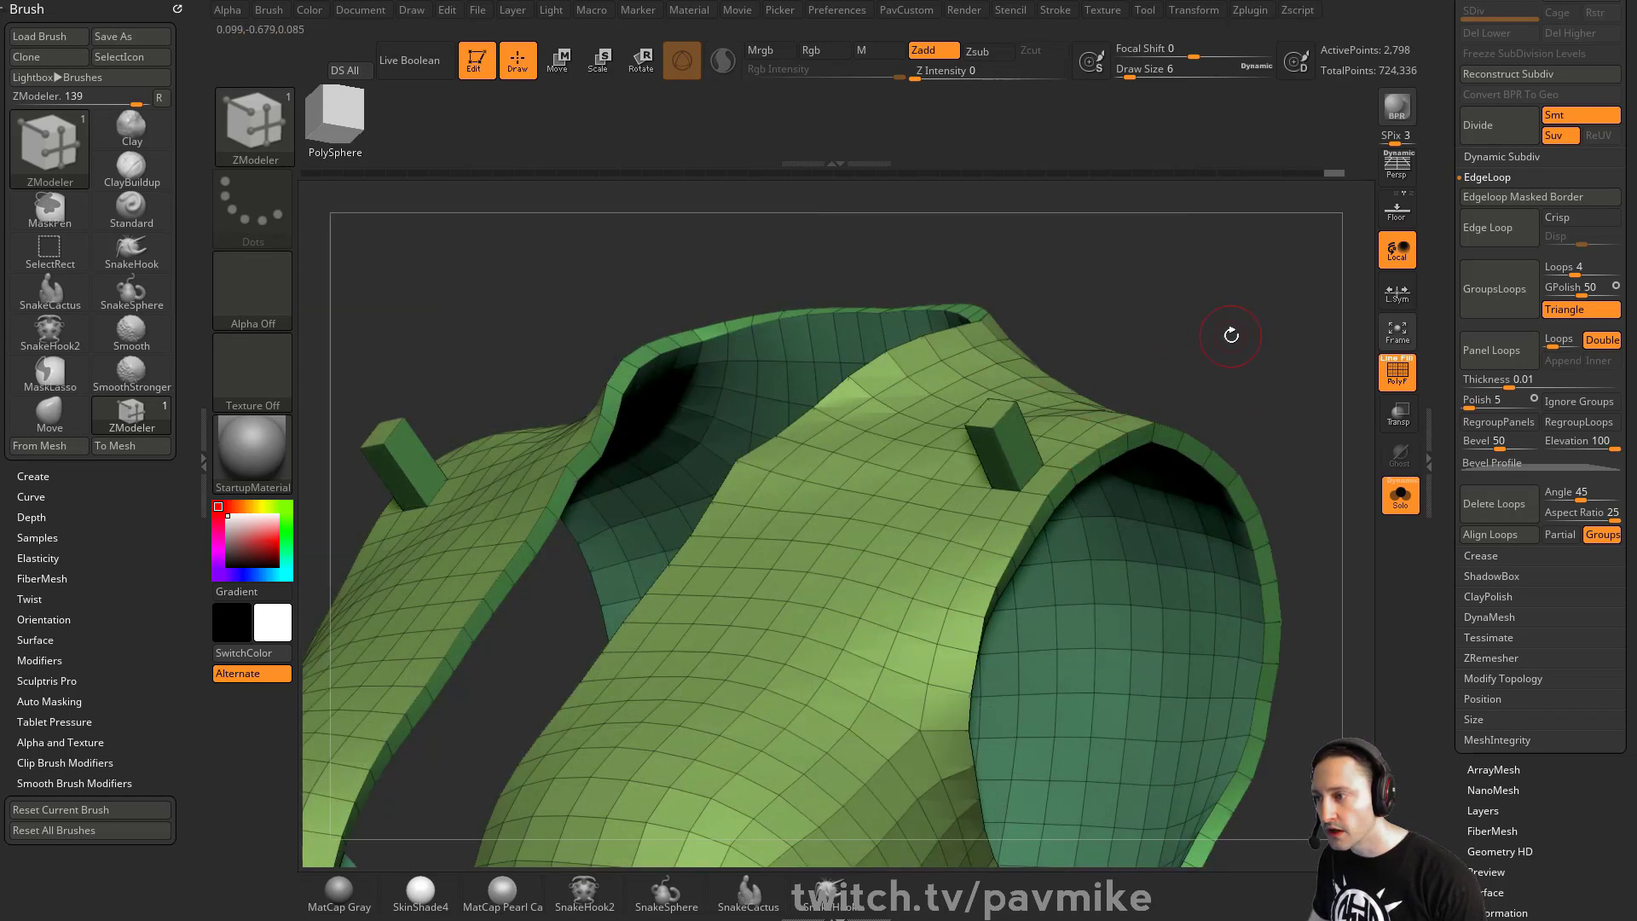
{"action": "left_click_drag", "start_coordinate": [1231, 336], "coordinate": [1187, 367]}
{"action": "left_click", "coordinate": [988, 505]}
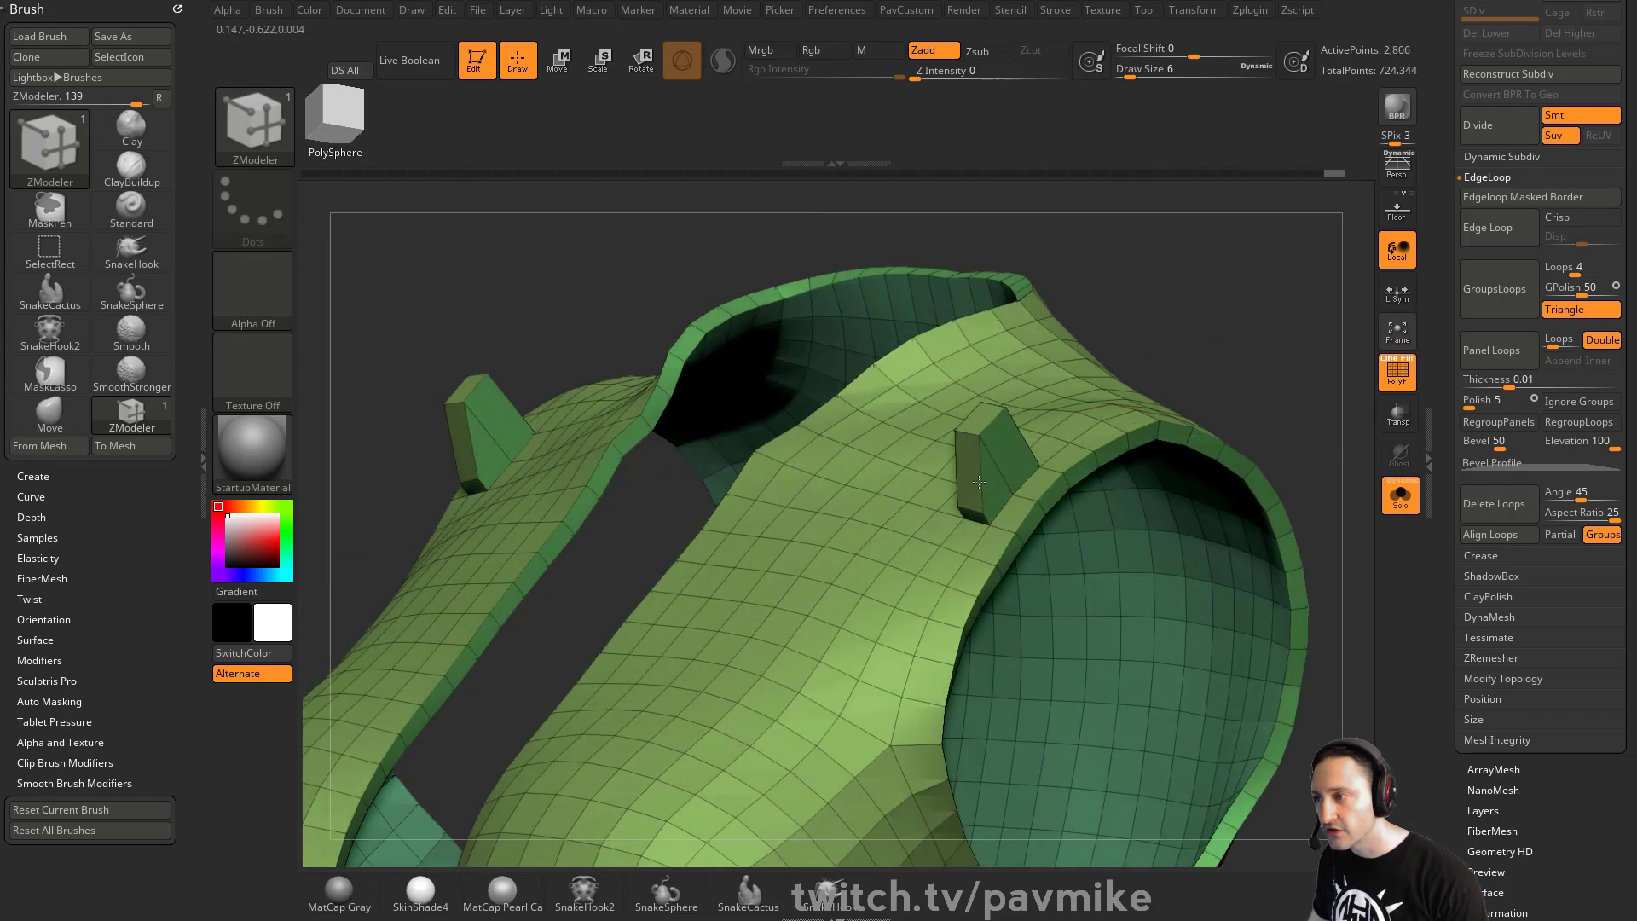
{"action": "mouse_move", "coordinate": [987, 495]}
{"action": "left_mouse_down"}
{"action": "mouse_move", "coordinate": [970, 448]}
{"action": "mouse_move", "coordinate": [989, 469]}
{"action": "left_mouse_up"}
{"action": "left_click_drag", "start_coordinate": [1208, 266], "coordinate": [1254, 359]}
{"action": "left_click_drag", "start_coordinate": [1047, 476], "coordinate": [1074, 486]}
{"action": "mouse_move", "coordinate": [1276, 428]}
{"action": "left_mouse_down"}
{"action": "mouse_move", "coordinate": [1075, 405]}
{"action": "mouse_move", "coordinate": [1237, 383]}
{"action": "mouse_move", "coordinate": [1182, 415]}
{"action": "mouse_move", "coordinate": [1246, 426]}
{"action": "mouse_move", "coordinate": [1168, 407]}
{"action": "left_mouse_up"}
{"action": "key", "text": "ctrl+z"}
{"action": "key", "text": "ctrl+z"}
{"action": "key", "text": "ctrl+z"}
{"action": "key", "text": "f"}
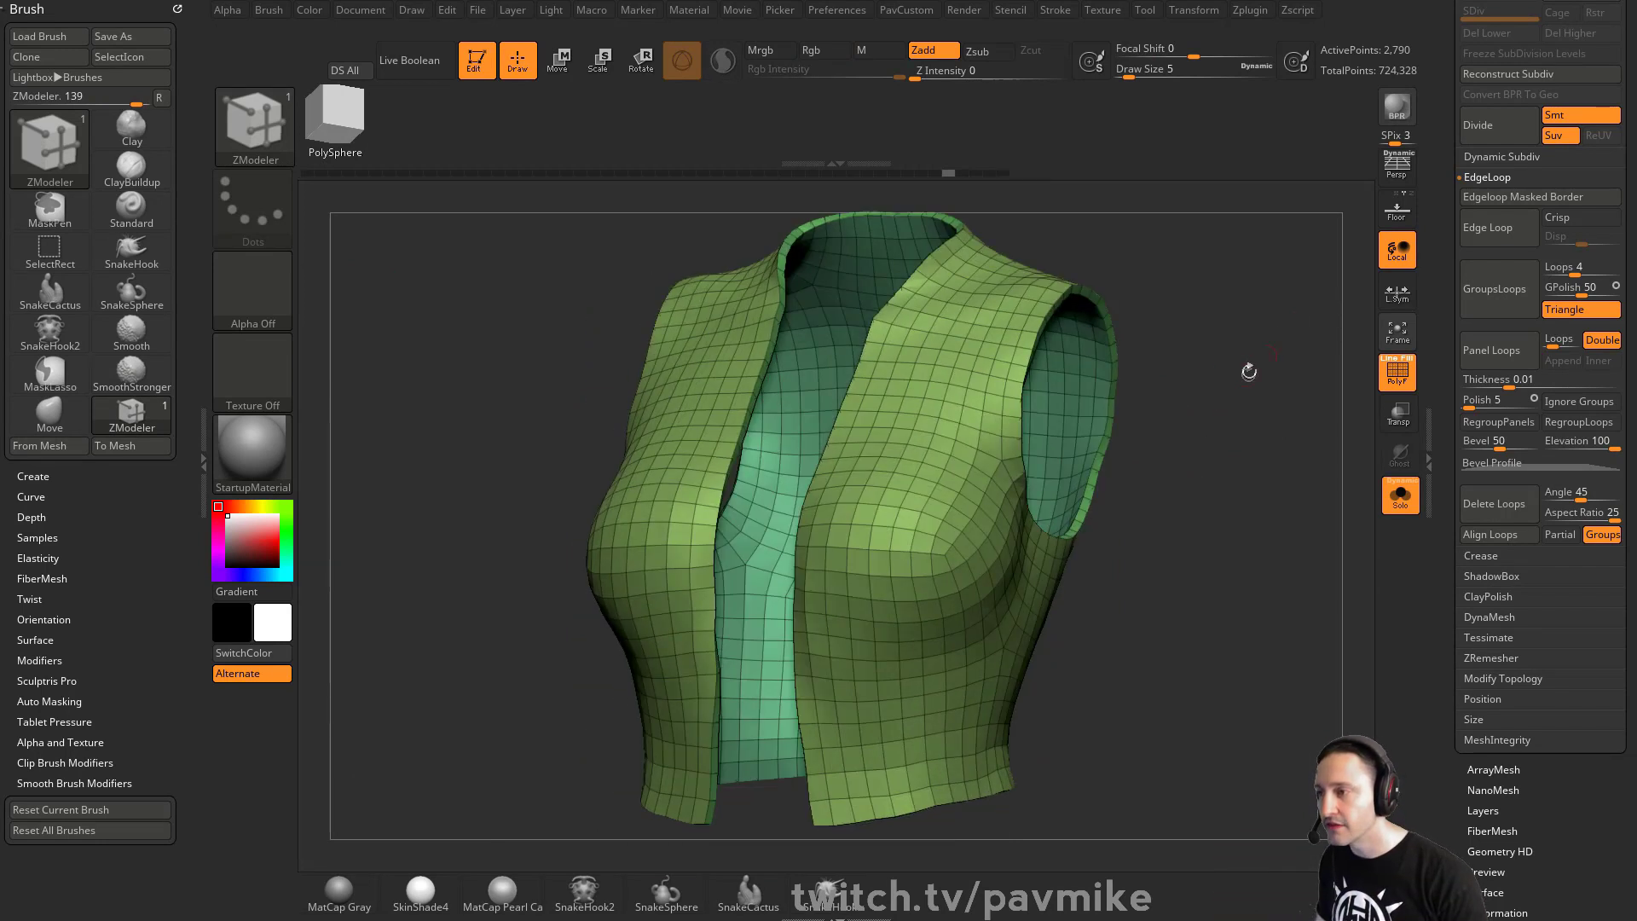
- Set the ZModeler draw size to 1 and inset a border strip along the vest's polygroup edges
{"action": "mouse_move", "coordinate": [1222, 368]}
{"action": "left_mouse_down", "text": "shift"}
{"action": "mouse_move", "coordinate": [1265, 351]}
{"action": "mouse_move", "coordinate": [1194, 418]}
{"action": "mouse_move", "coordinate": [1196, 318]}
{"action": "mouse_move", "coordinate": [1273, 363]}
{"action": "left_mouse_up", "text": "shift"}
{"action": "key", "text": "s"}
{"action": "left_click", "coordinate": [1213, 379]}
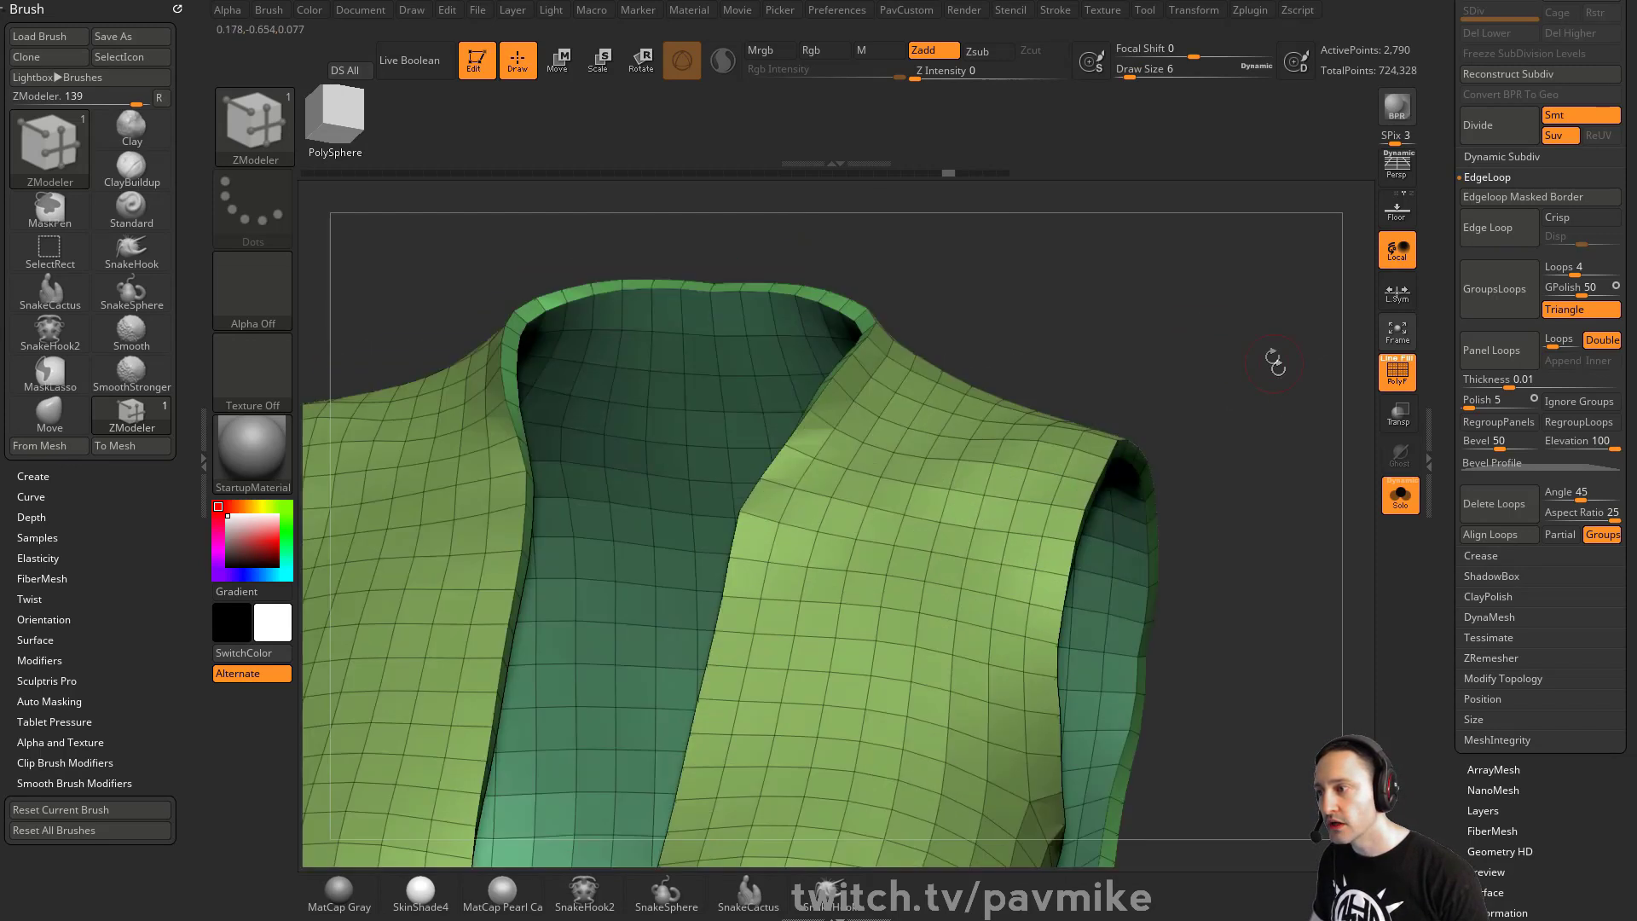
{"action": "mouse_move", "coordinate": [1117, 354]}
{"action": "left_mouse_down"}
{"action": "mouse_move", "coordinate": [1188, 344]}
{"action": "mouse_move", "coordinate": [1236, 377]}
{"action": "mouse_move", "coordinate": [1271, 355]}
{"action": "mouse_move", "coordinate": [1228, 362]}
{"action": "left_mouse_up"}
{"action": "key", "text": "s"}
{"action": "left_click", "coordinate": [1230, 382]}
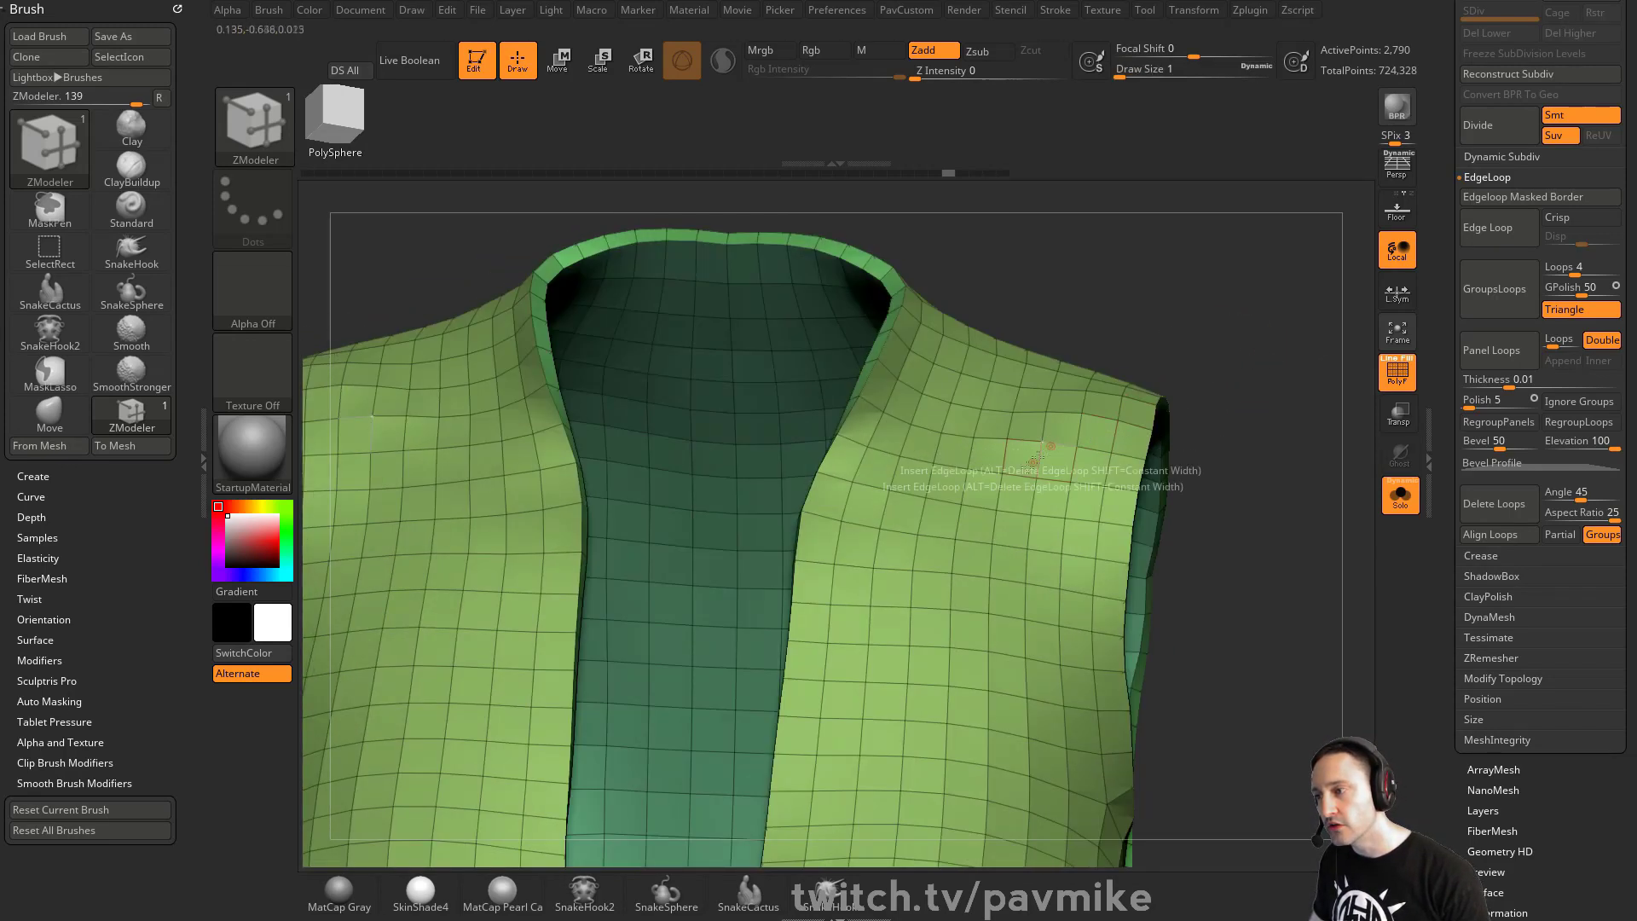
{"action": "key", "text": "space"}
{"action": "left_click", "coordinate": [1014, 311]}
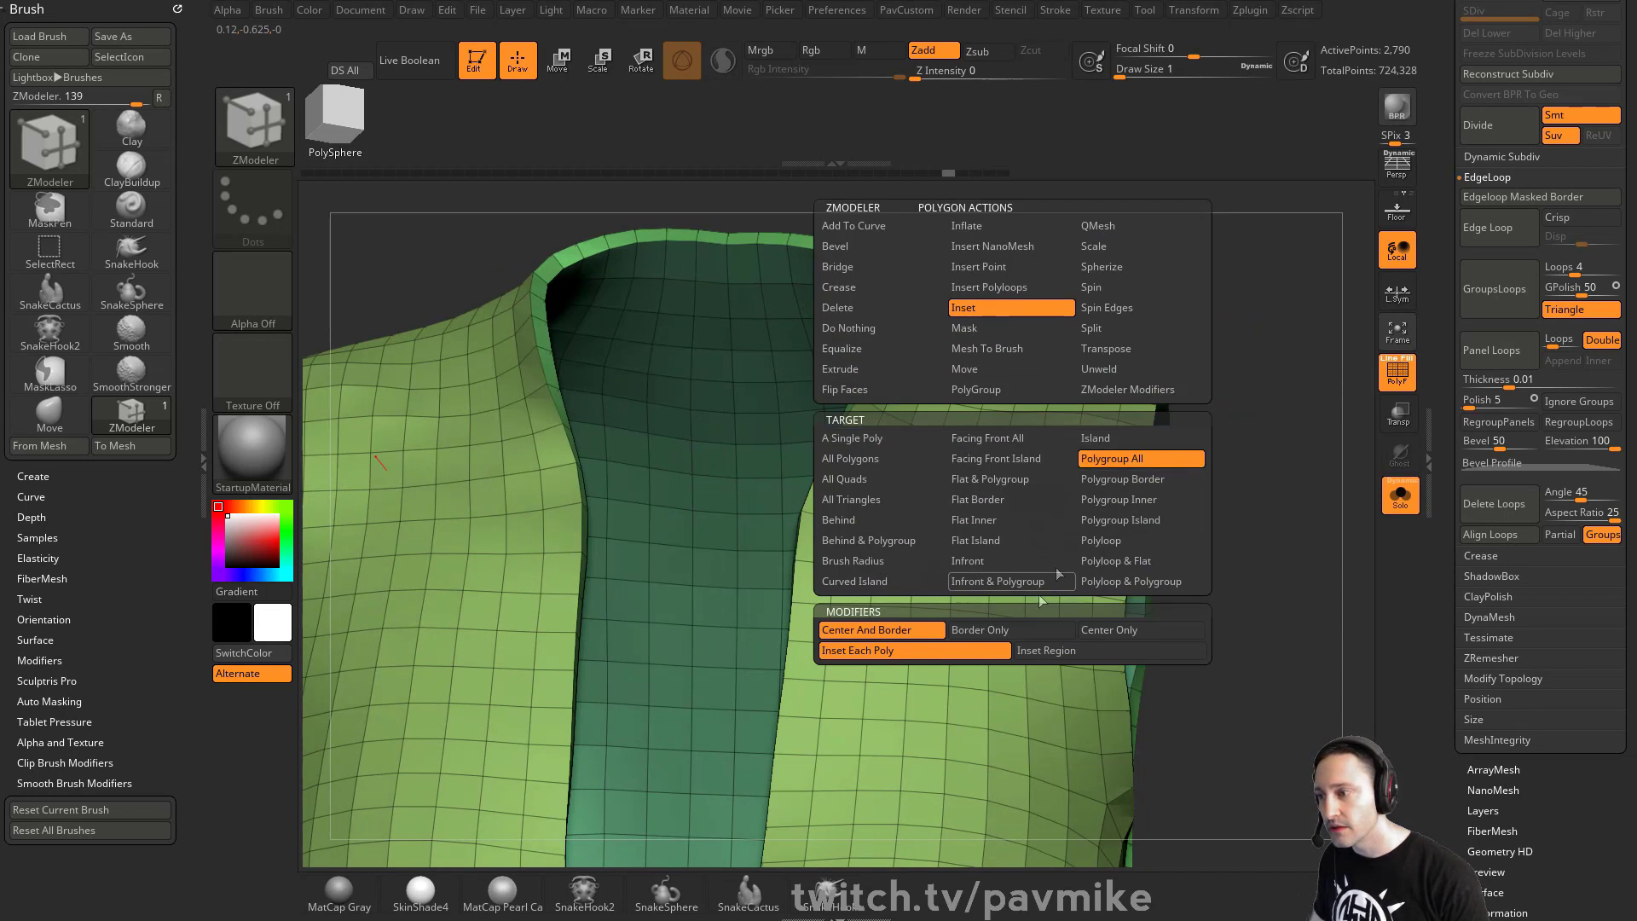
{"action": "left_click", "coordinate": [1022, 472]}
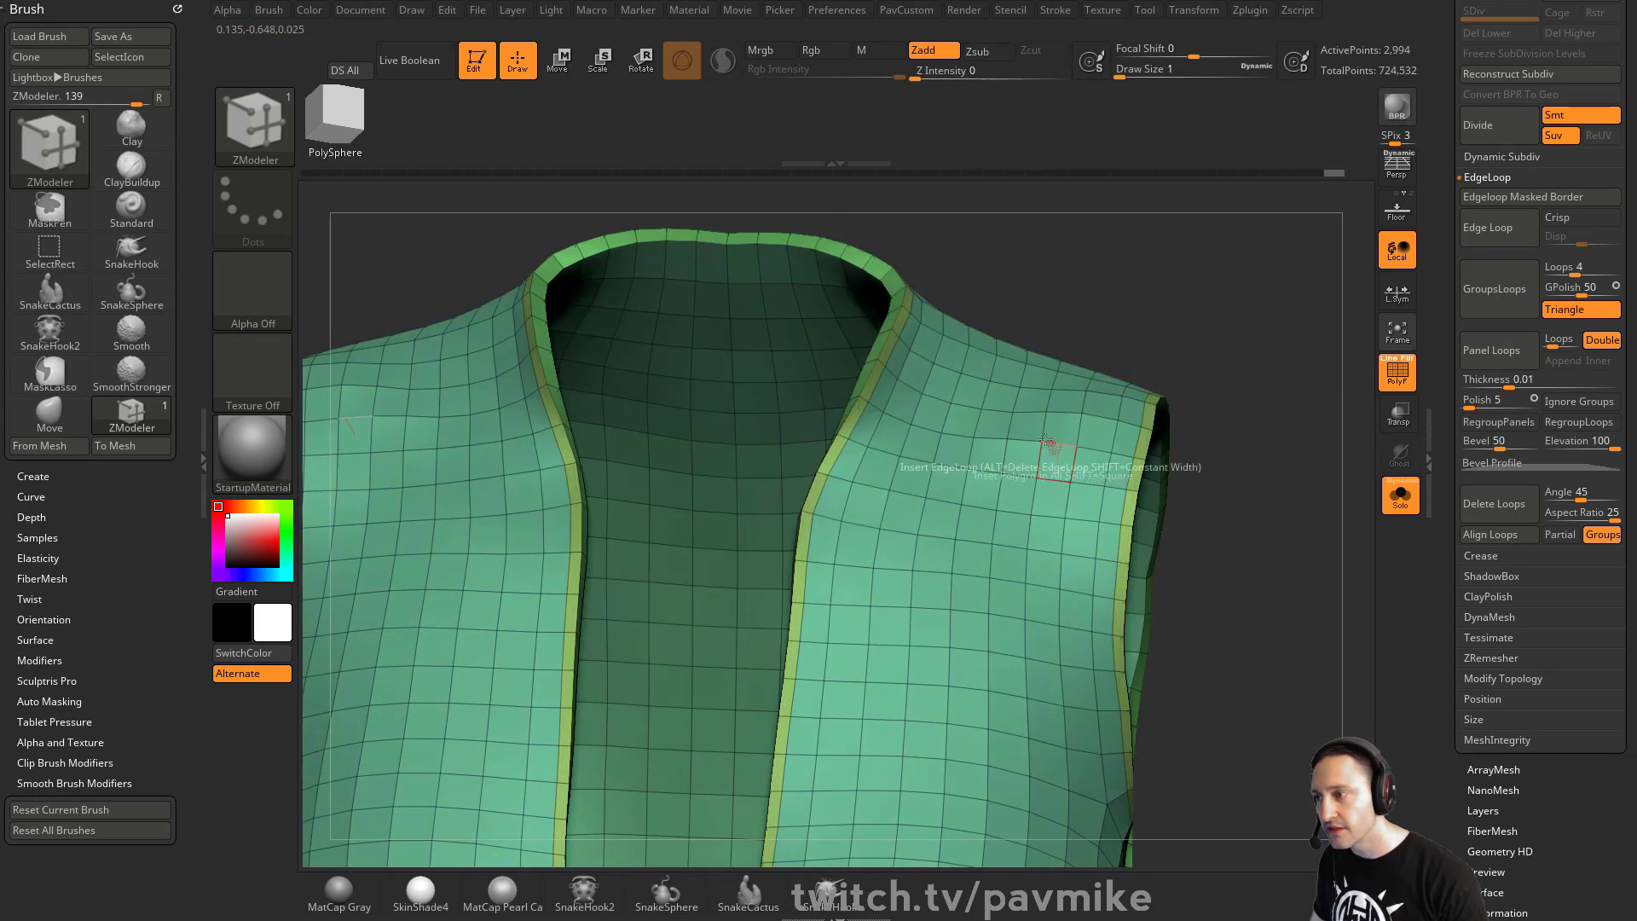
- Extrude the border trim polygroup with QMesh targeting Polygroup All to raise the vest's edge trim
{"action": "key", "text": "space"}
{"action": "left_click", "coordinate": [1144, 229]}
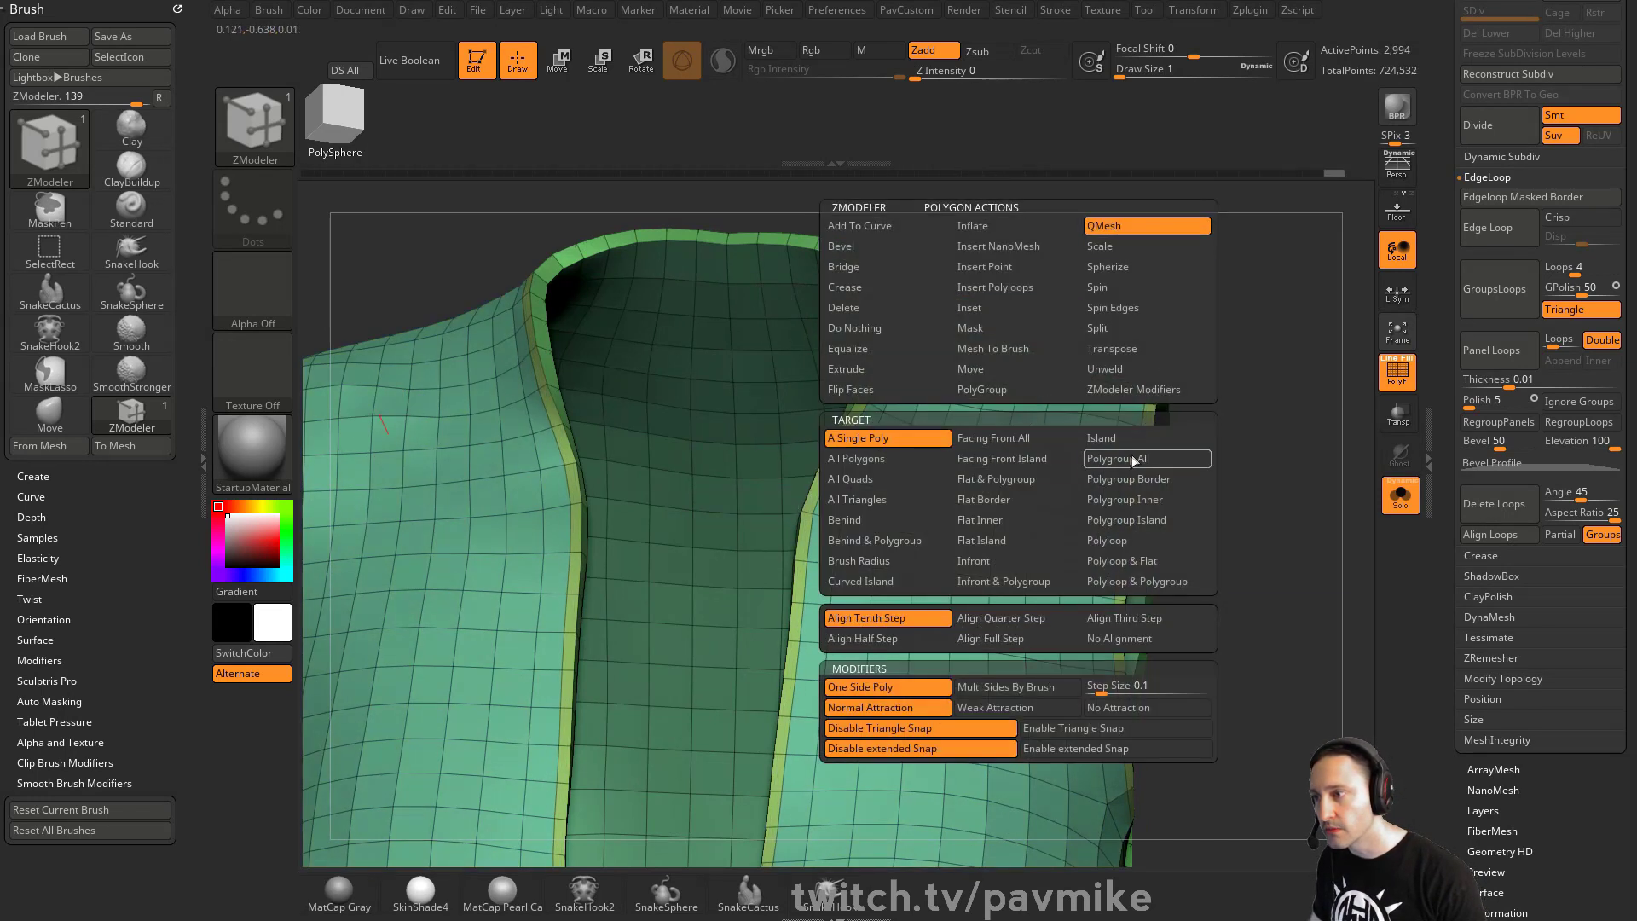
{"action": "left_click", "coordinate": [1132, 457]}
{"action": "left_click_drag", "start_coordinate": [1263, 400], "coordinate": [1186, 410]}
{"action": "left_click_drag", "start_coordinate": [1026, 462], "coordinate": [1053, 433]}
{"action": "left_click_drag", "start_coordinate": [1241, 416], "coordinate": [1139, 320], "text": "alt"}
{"action": "left_click_drag", "start_coordinate": [1258, 452], "coordinate": [1260, 409]}
{"action": "left_click", "coordinate": [1387, 383]}
- Set the crease tolerance to 54 and preview the vest with dynamic subdivision
{"action": "key", "text": "space"}
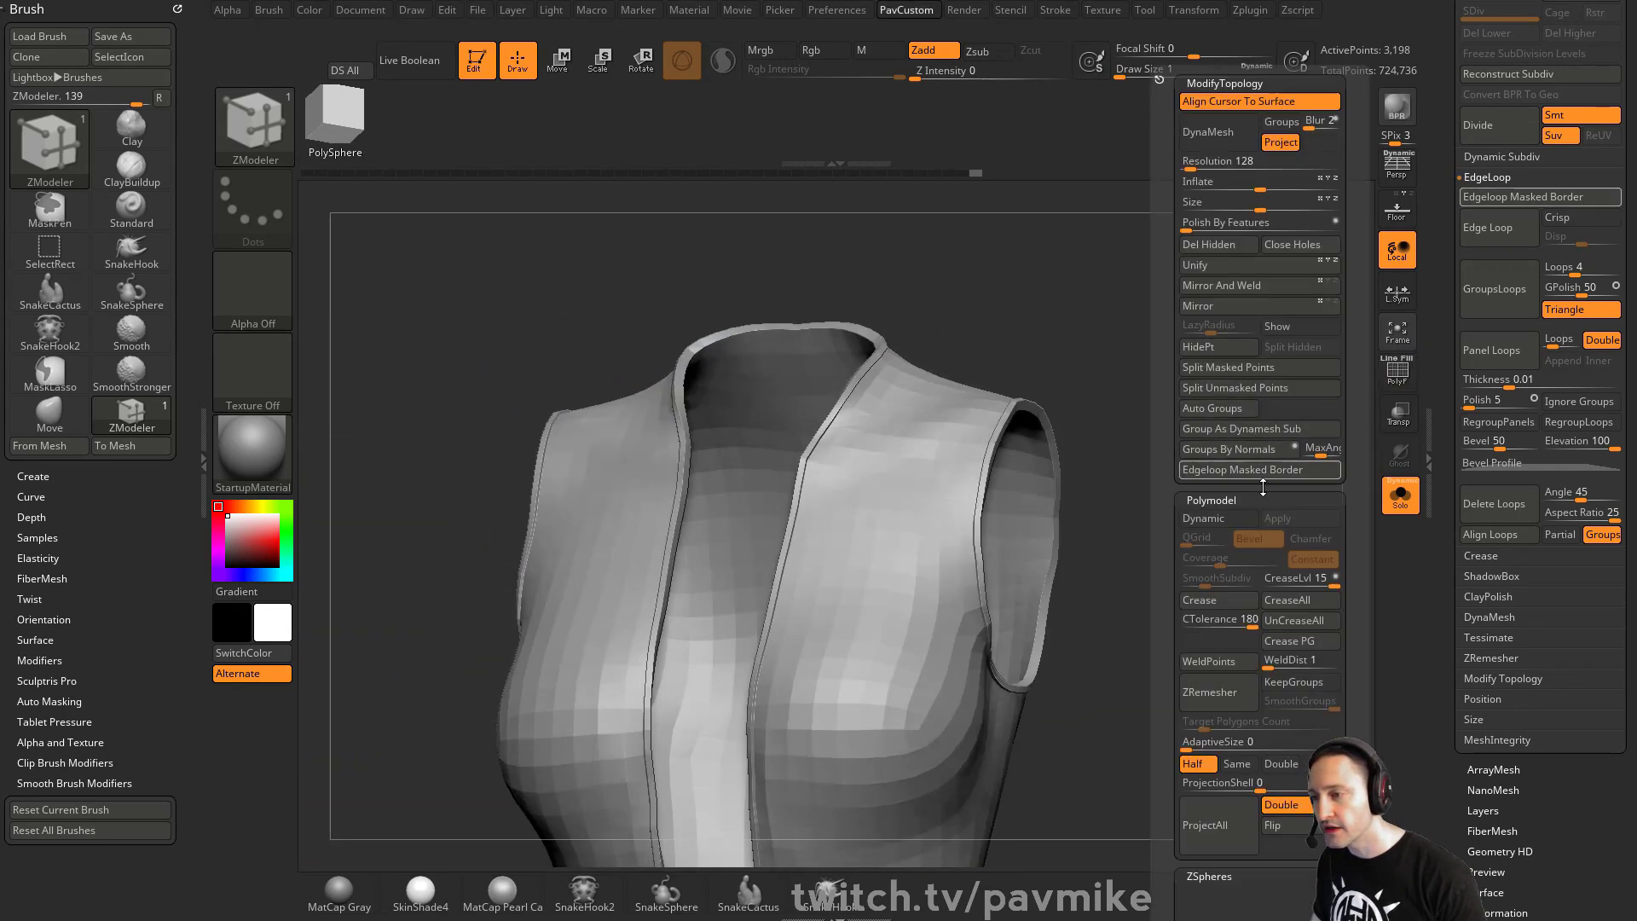
{"action": "left_click_drag", "start_coordinate": [1251, 616], "coordinate": [1223, 616]}
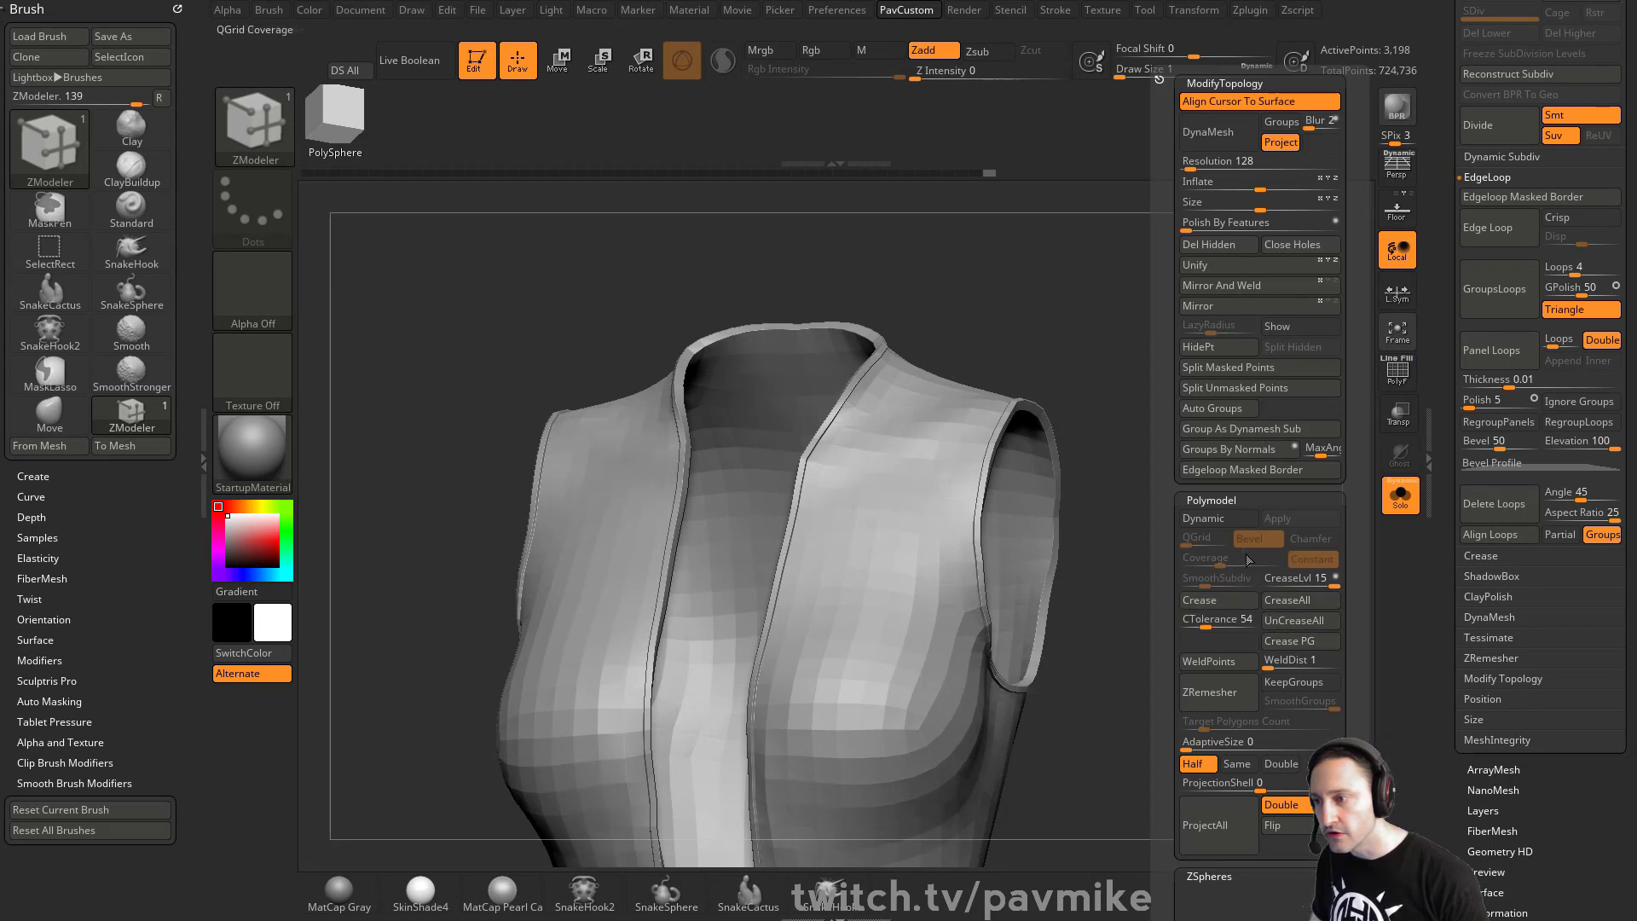
{"action": "key", "text": "d"}
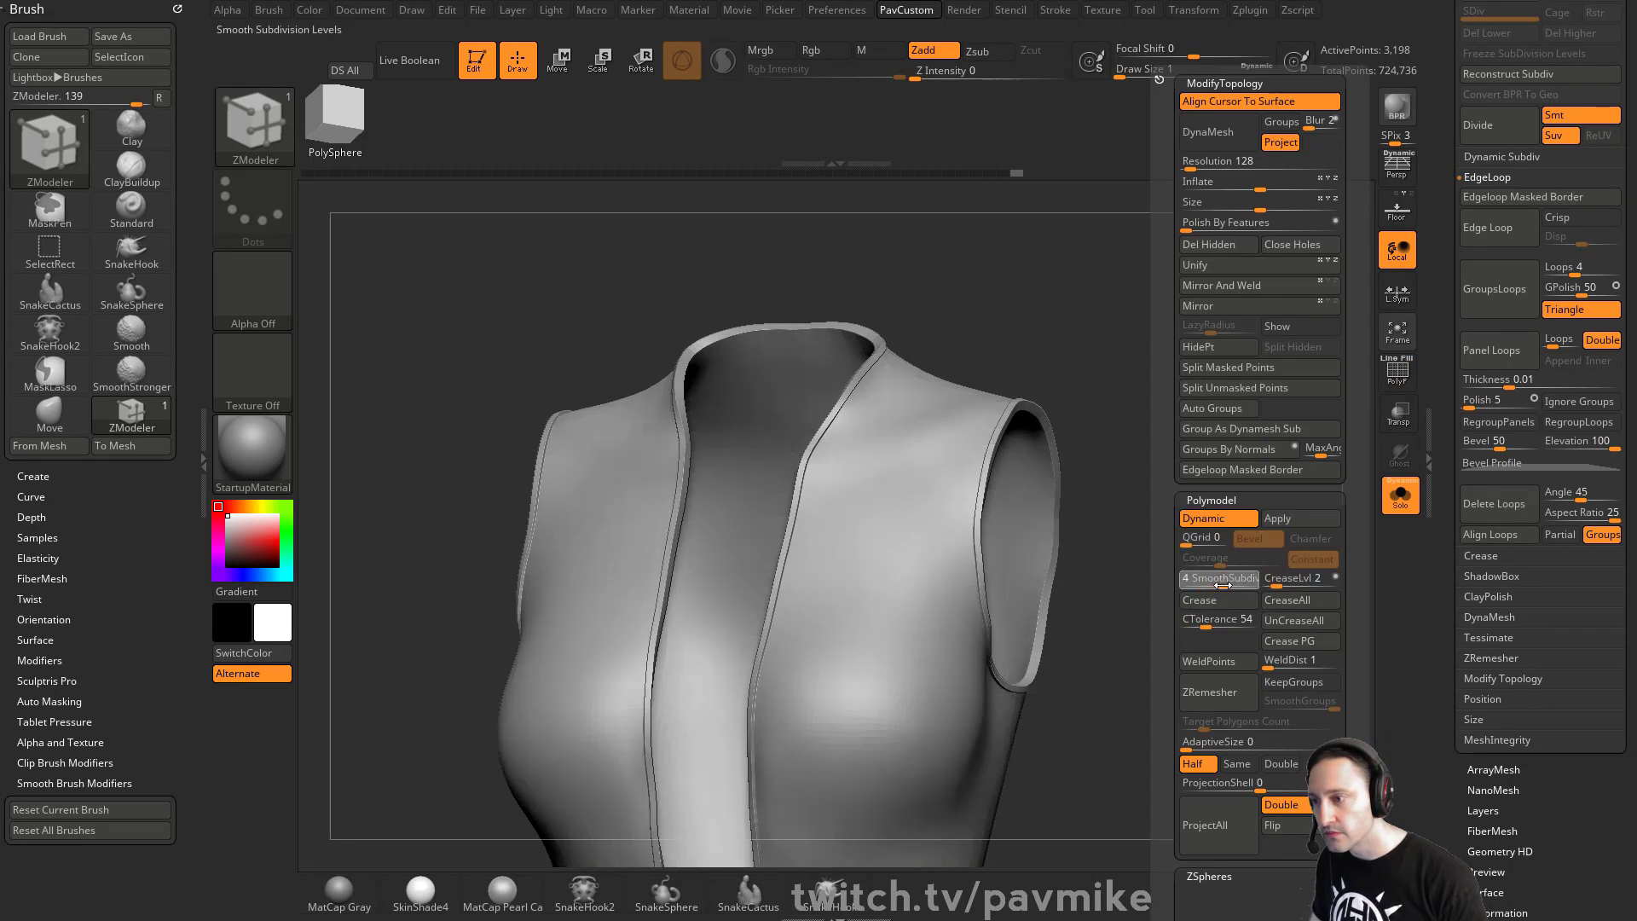
{"action": "left_click_drag", "start_coordinate": [1067, 362], "coordinate": [1364, 459]}
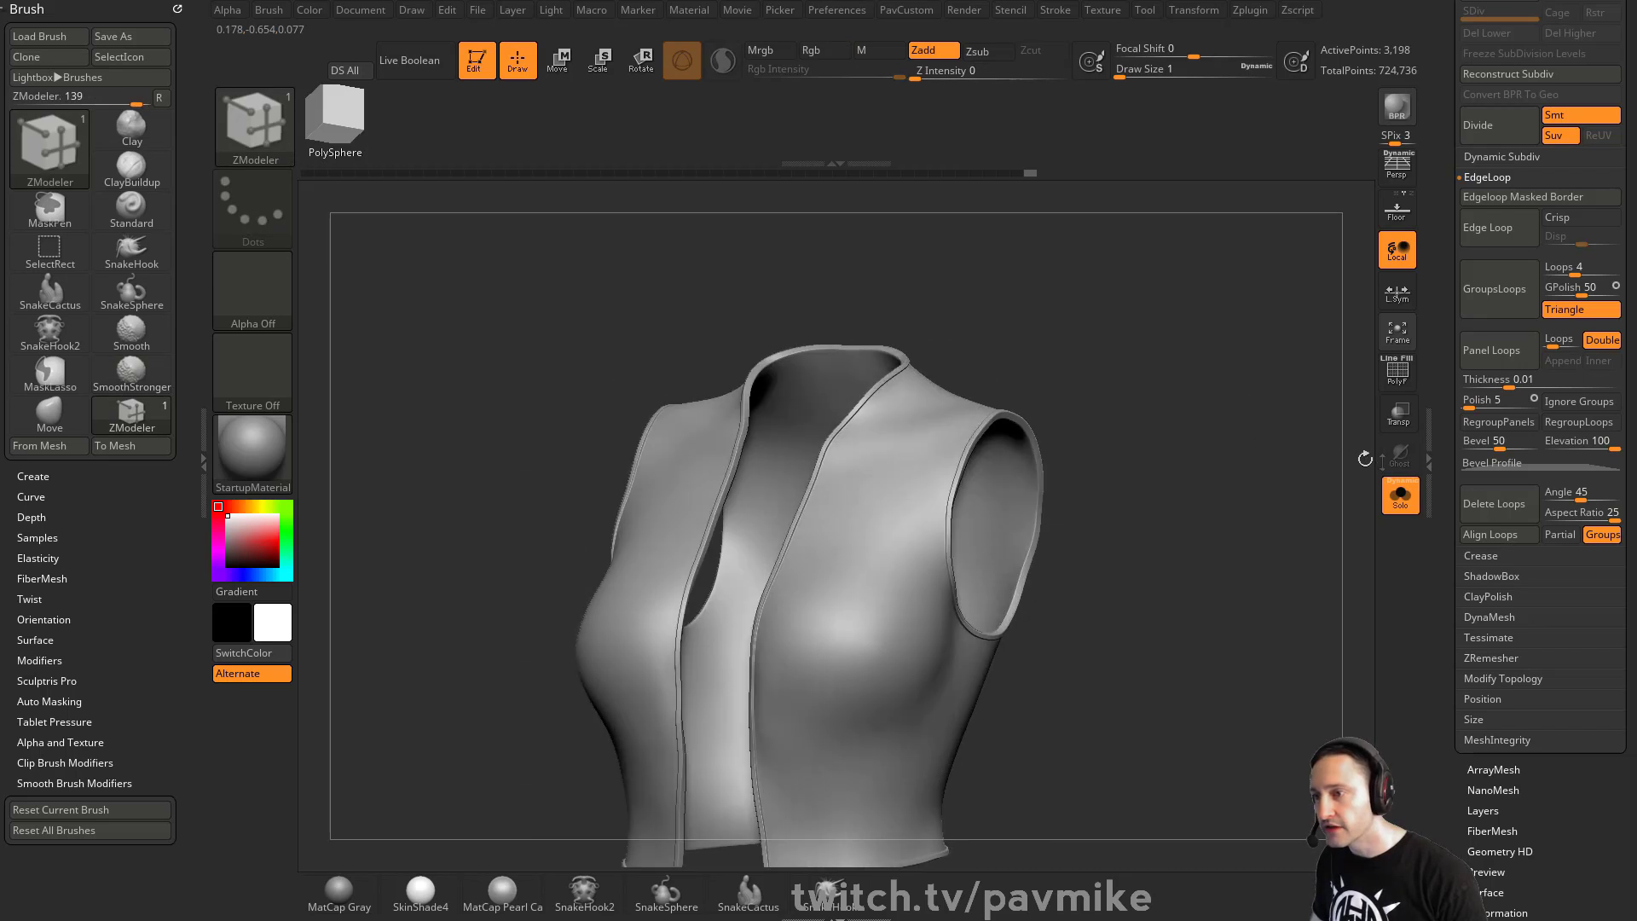
- Turn on the polyframe display and undo the last change
{"action": "key", "text": "ctrl"}
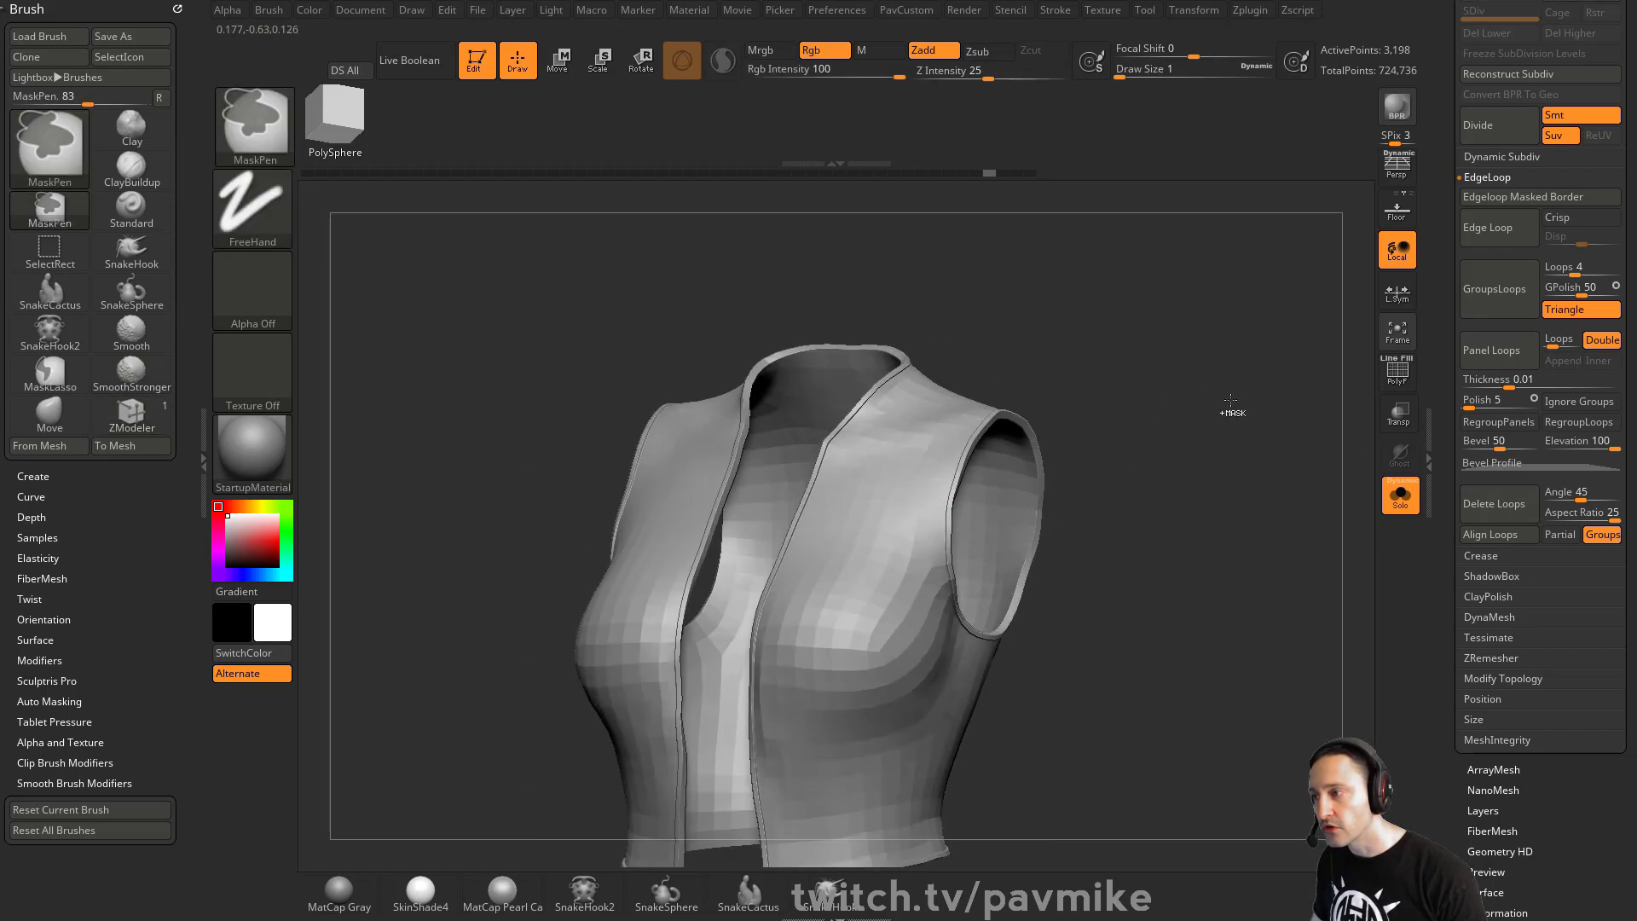
{"action": "key", "text": "shift+f"}
{"action": "key", "text": "ctrl+z"}
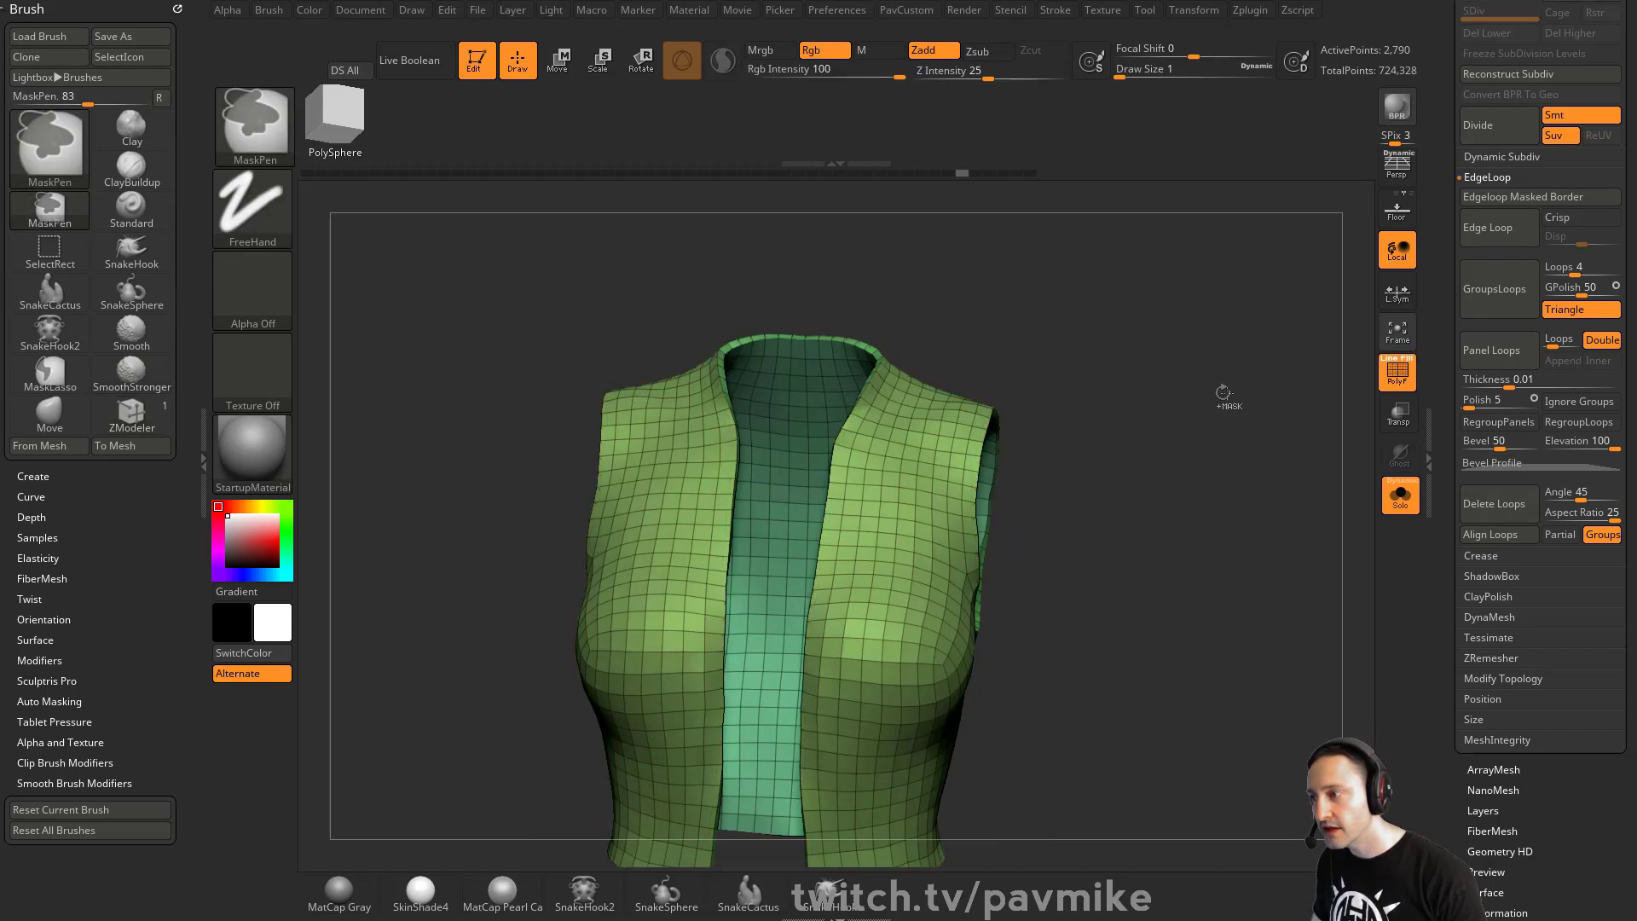
- Try raising the armhole trim with QMesh targeting Polygroup All, and undo it
{"action": "mouse_move", "coordinate": [1188, 369]}
{"action": "left_mouse_down"}
{"action": "mouse_move", "coordinate": [1217, 371]}
{"action": "mouse_move", "coordinate": [1215, 396]}
{"action": "left_mouse_up"}
{"action": "key", "text": "space"}
{"action": "left_click_drag", "start_coordinate": [1220, 341], "coordinate": [1268, 358]}
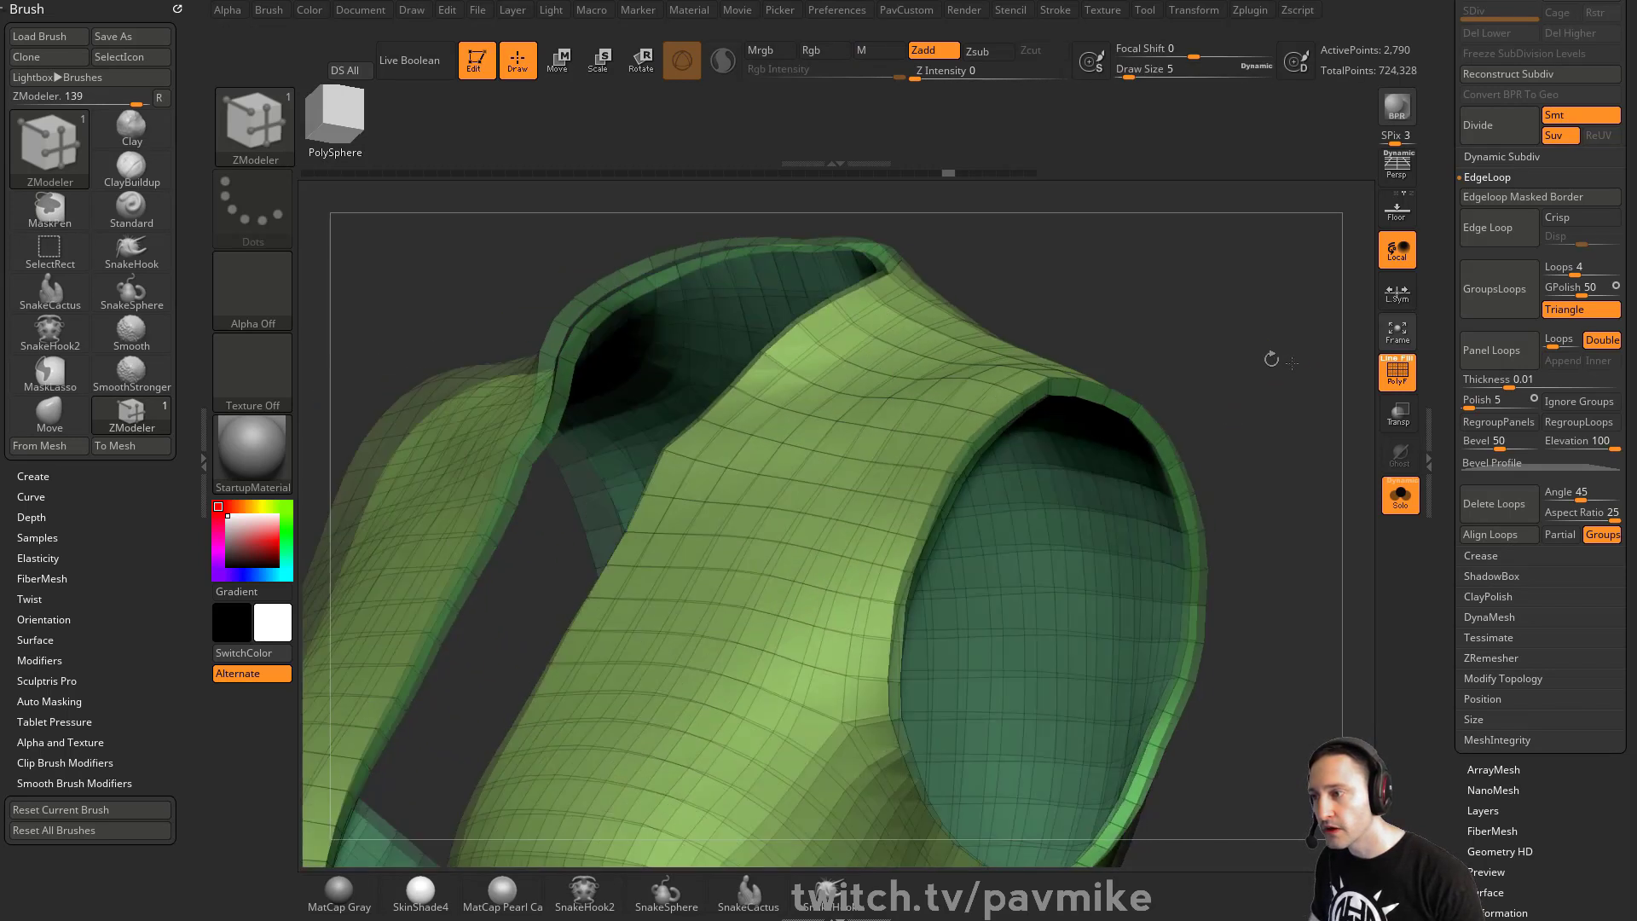
{"action": "left_click_drag", "start_coordinate": [1095, 403], "coordinate": [1128, 411]}
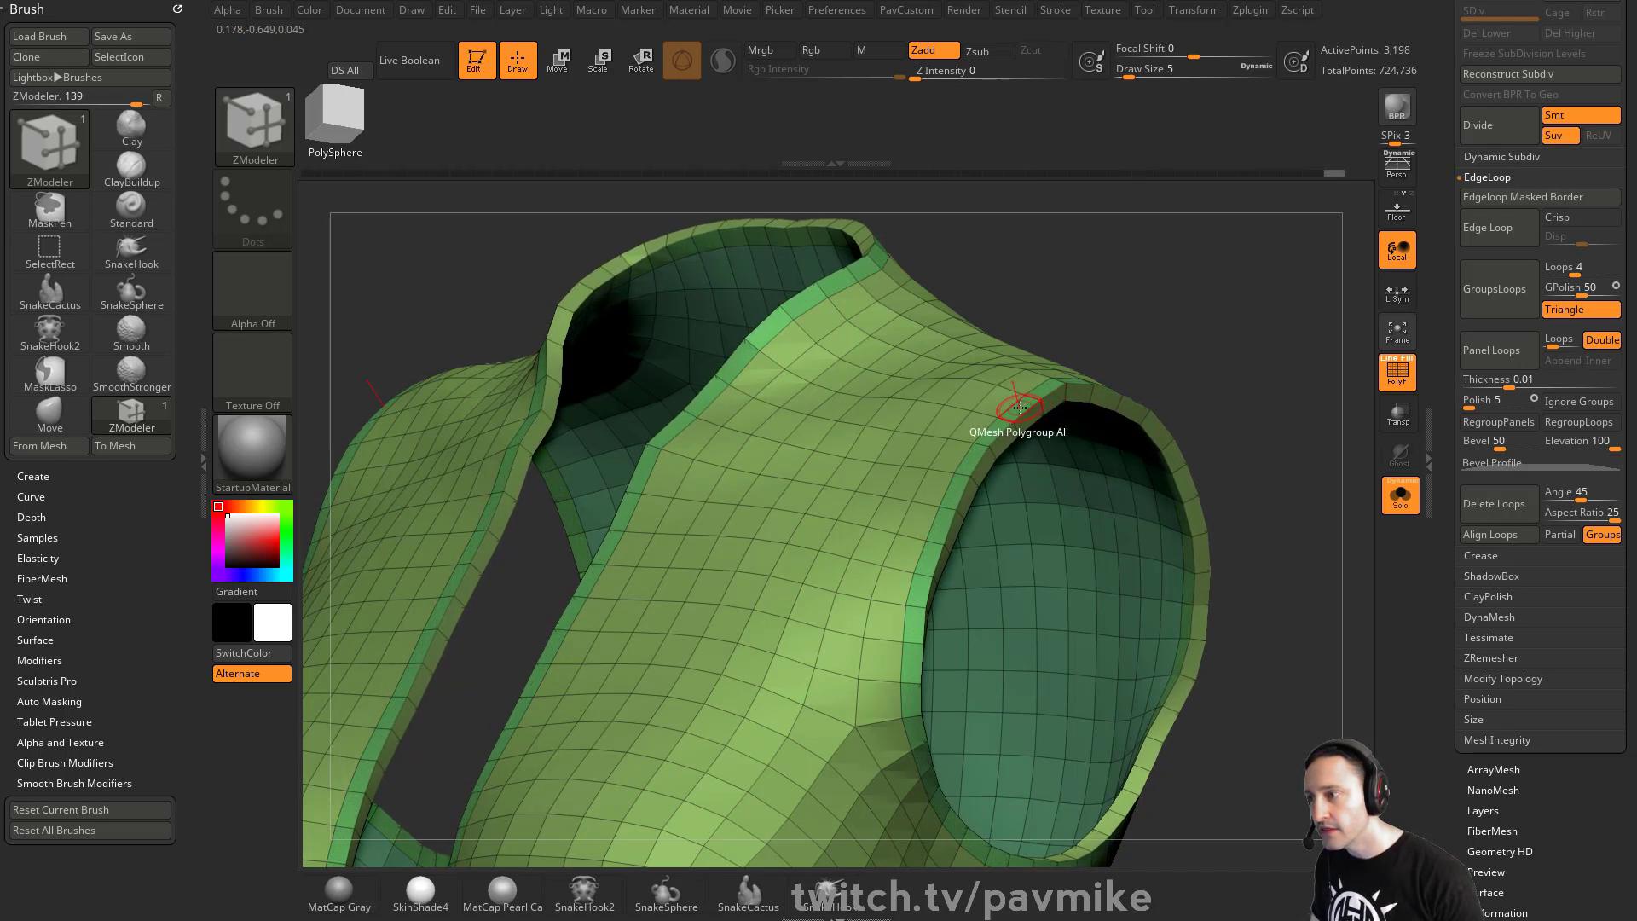
{"action": "left_click", "coordinate": [1020, 407]}
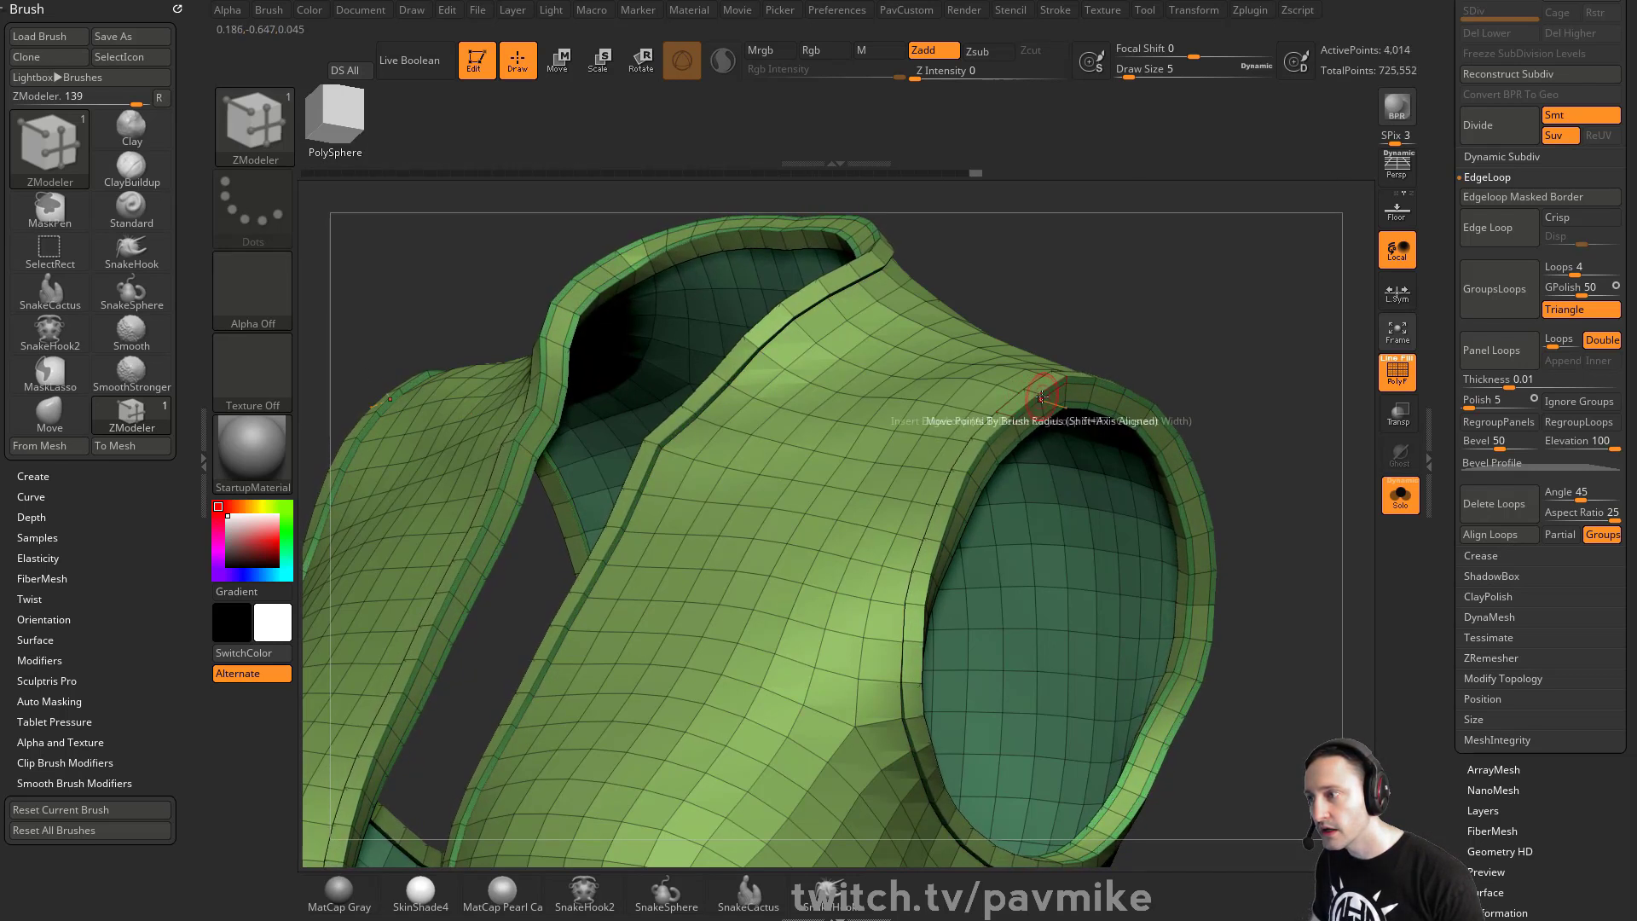
{"action": "key", "text": "ctrl+z"}
- Set the QMesh target to Polygroup Island and extrude the armhole and collar trim polygroups
{"action": "key", "text": "space"}
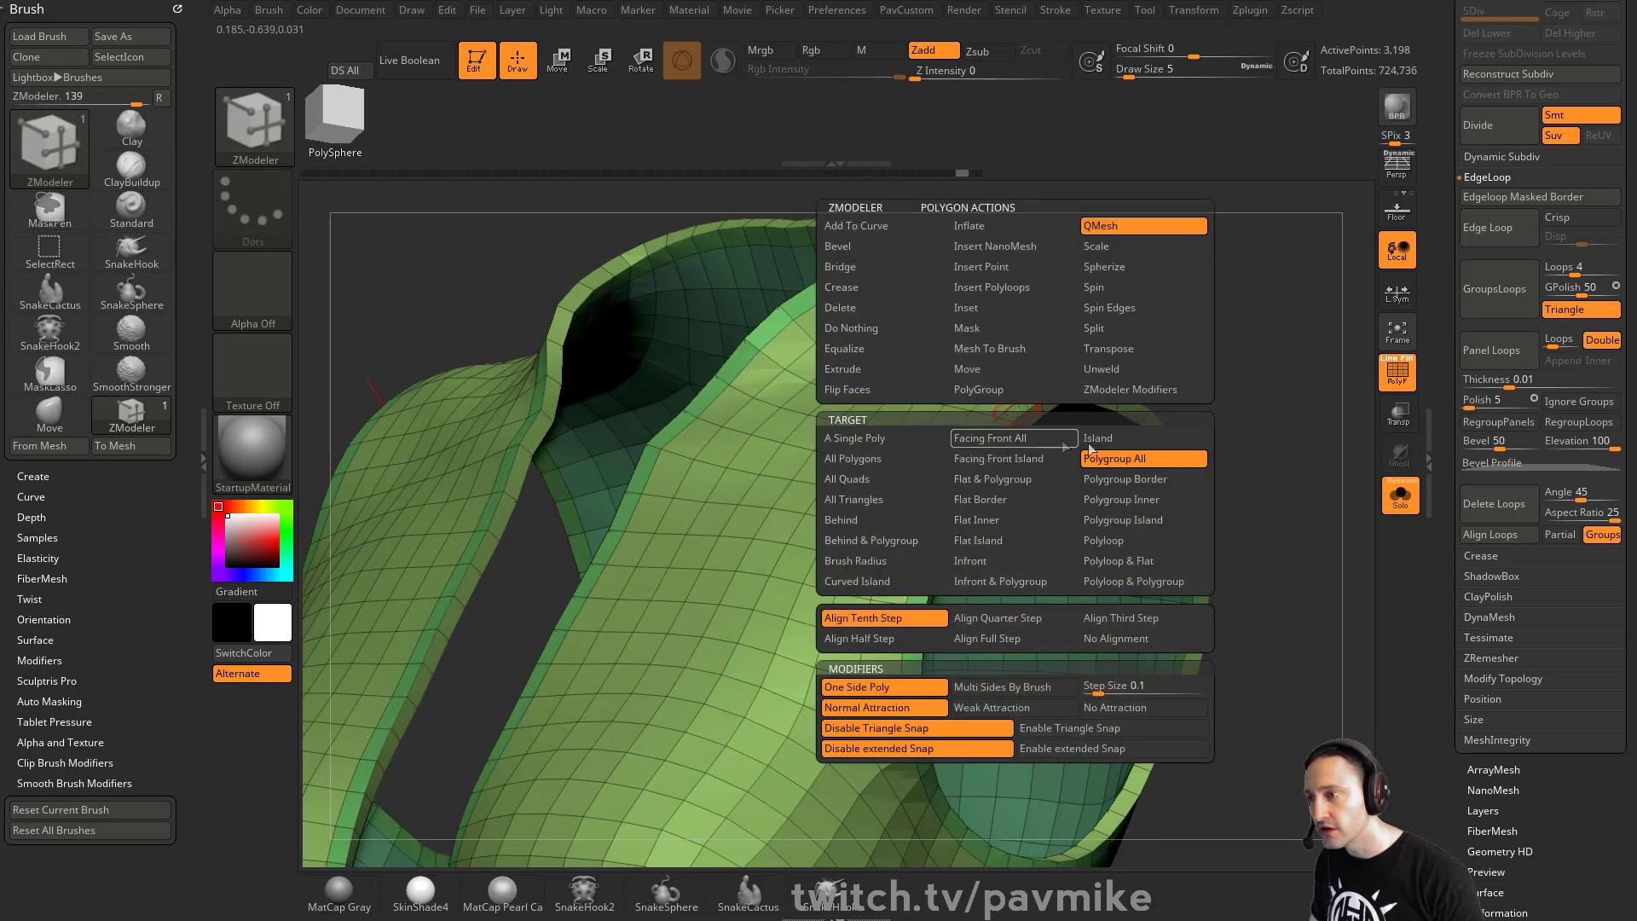
{"action": "left_click", "coordinate": [1109, 519]}
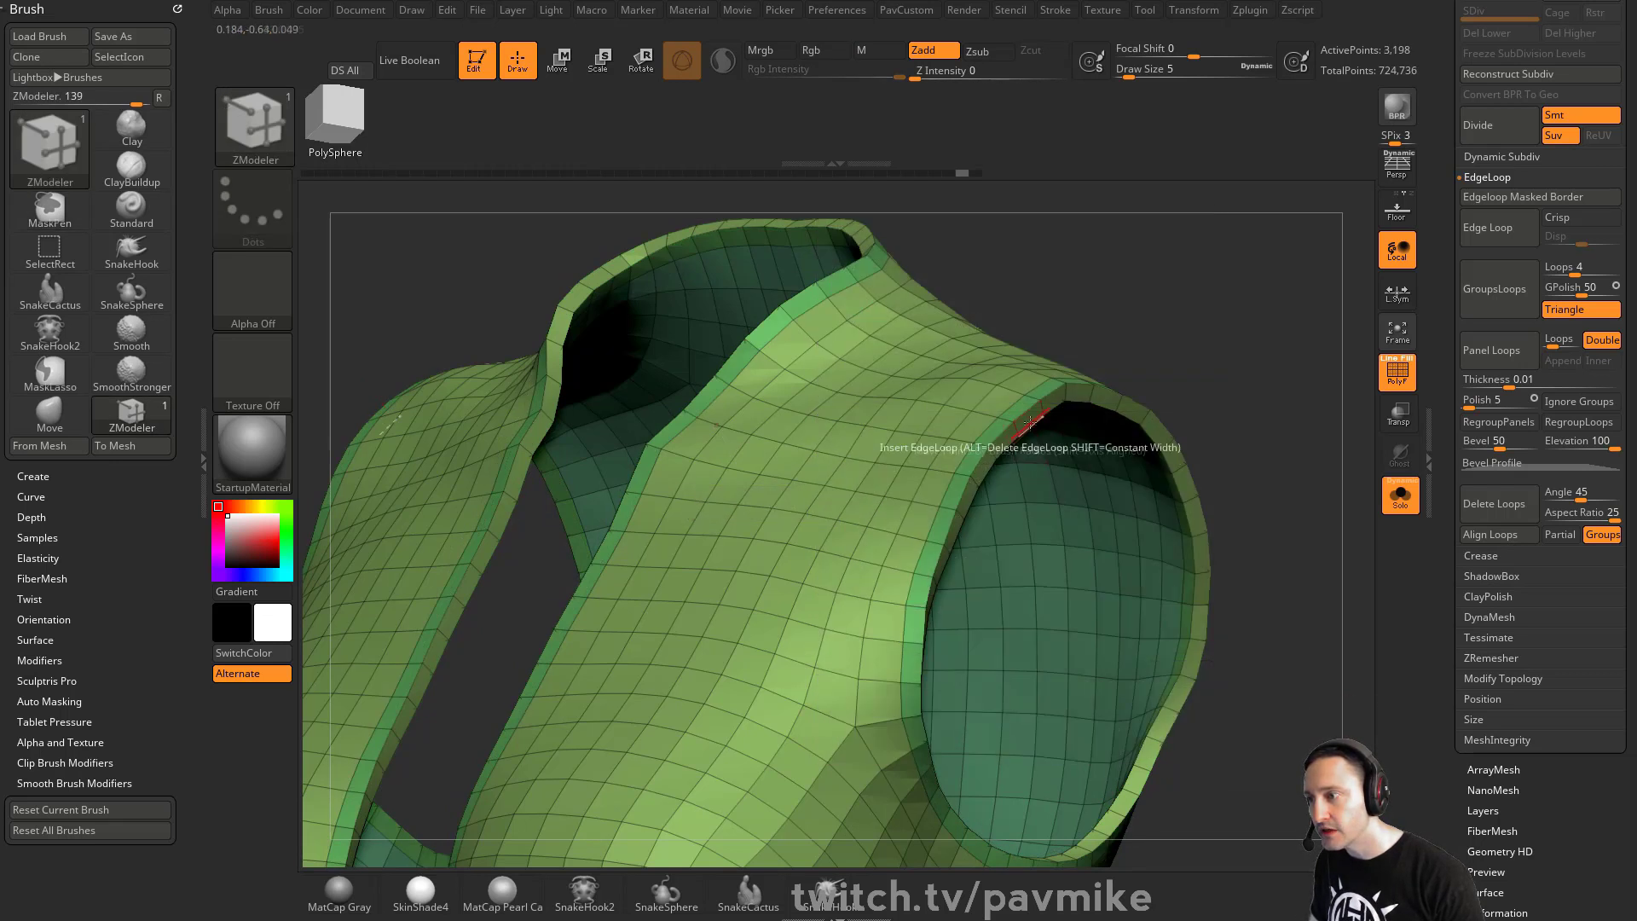
{"action": "left_click", "coordinate": [1017, 409]}
{"action": "left_click_drag", "start_coordinate": [1093, 343], "coordinate": [1212, 313]}
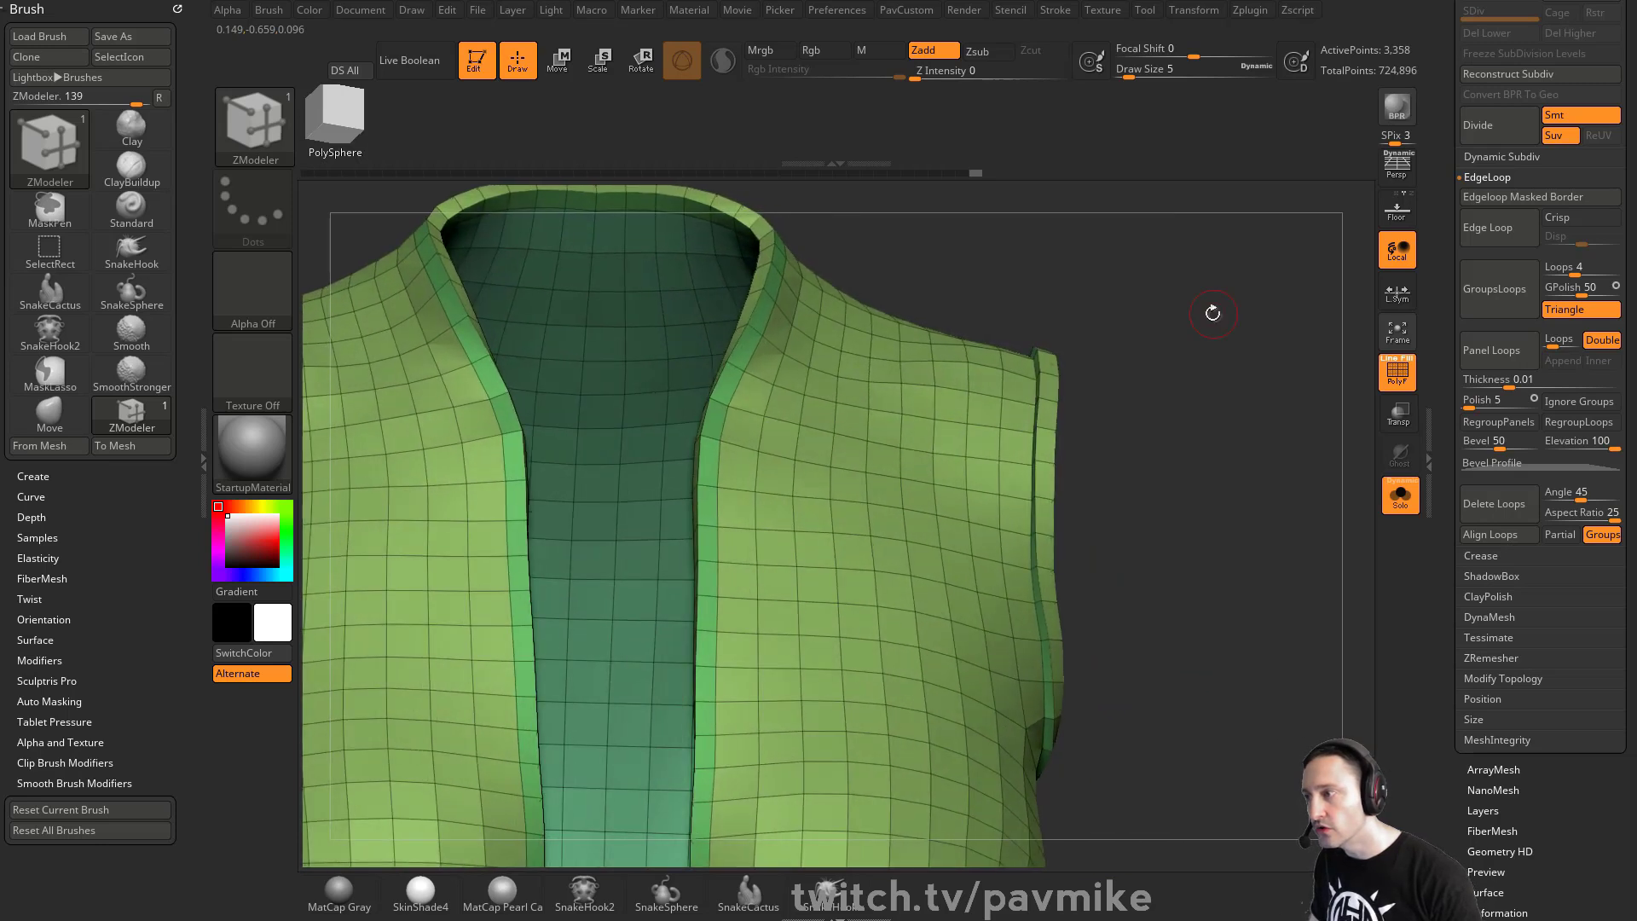
{"action": "left_click", "coordinate": [756, 348]}
{"action": "left_click_drag", "start_coordinate": [1325, 378], "coordinate": [1066, 435], "text": "alt"}
{"action": "left_click_drag", "start_coordinate": [1175, 503], "coordinate": [1091, 377]}
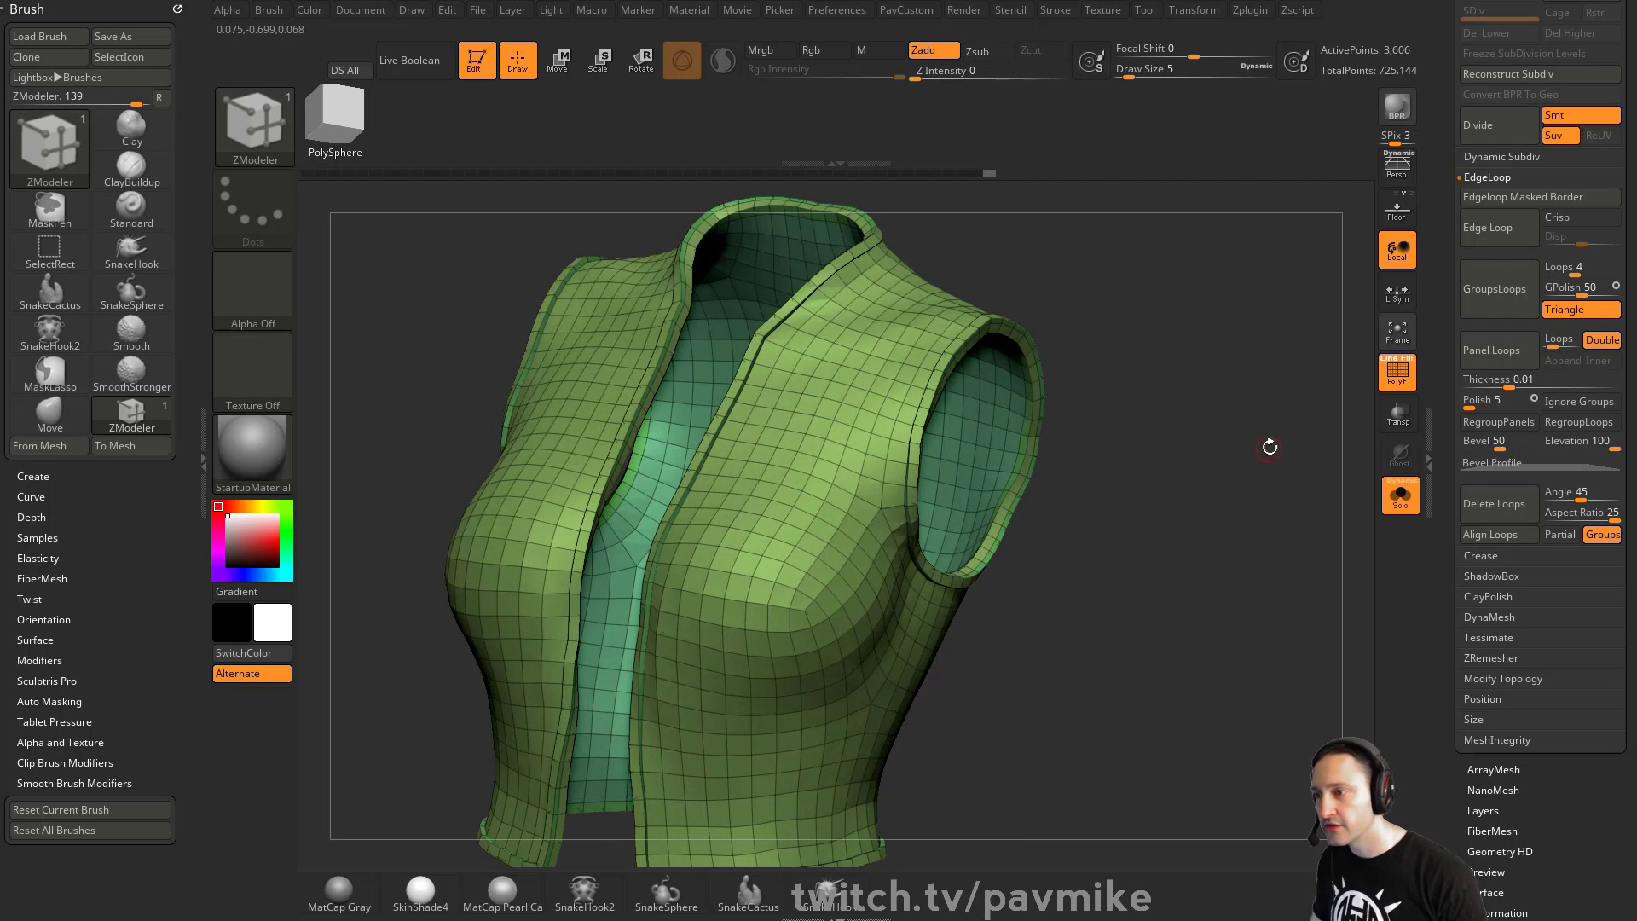
- Turn off dynamic subdivision and the polyframe display on the vest
{"action": "key", "text": "grave"}
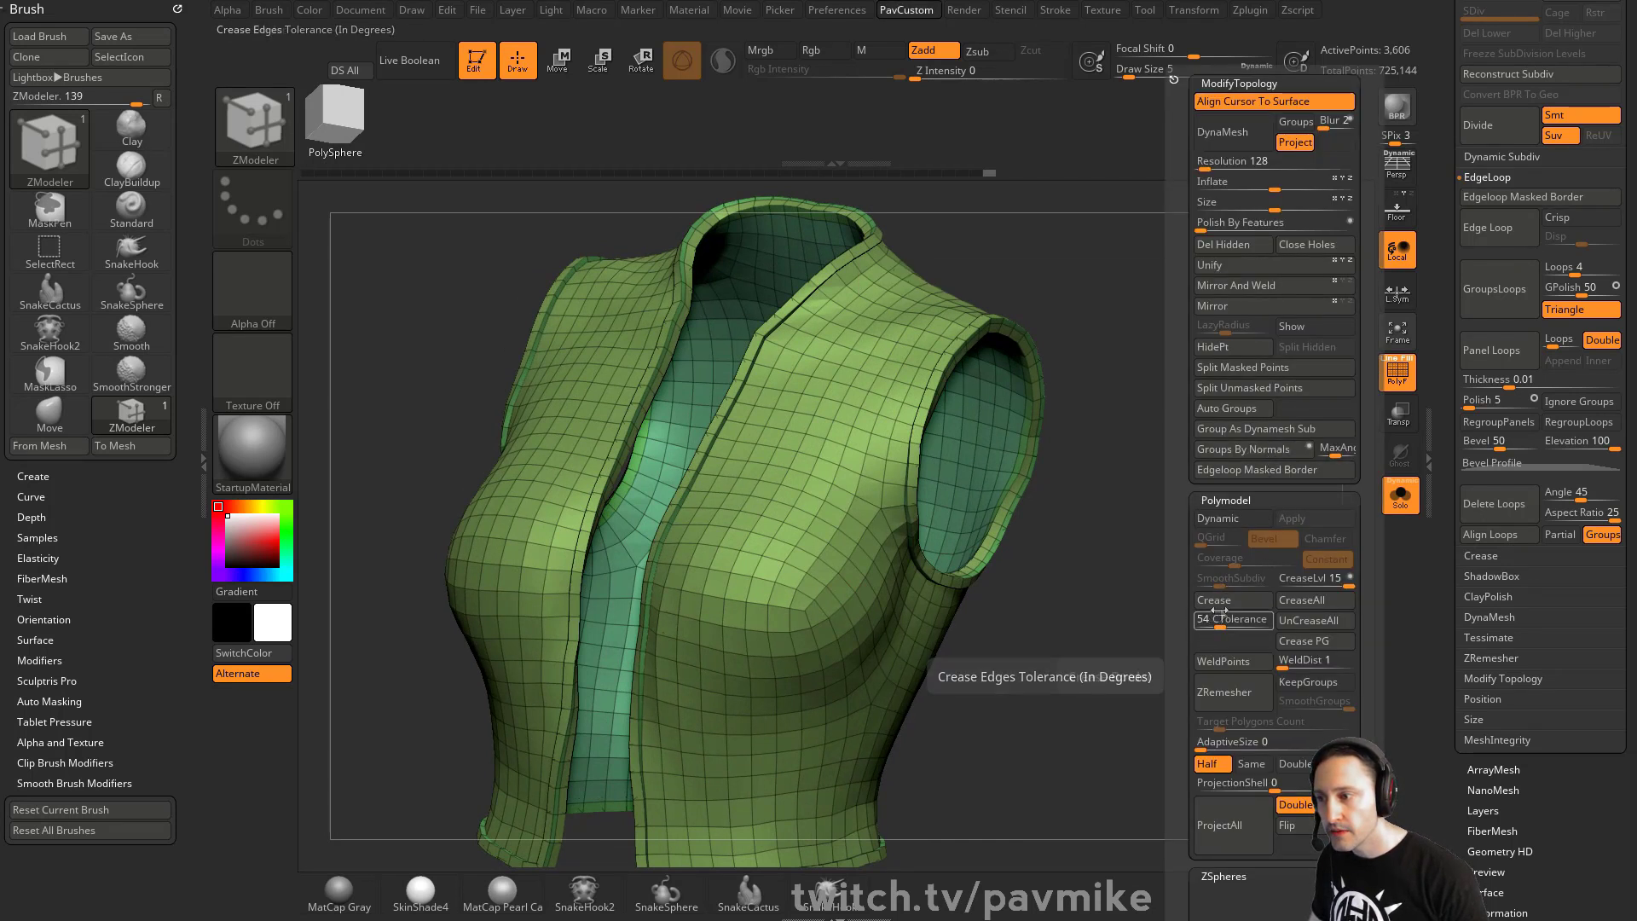
{"action": "left_click", "coordinate": [1236, 520]}
{"action": "left_click", "coordinate": [1396, 375]}
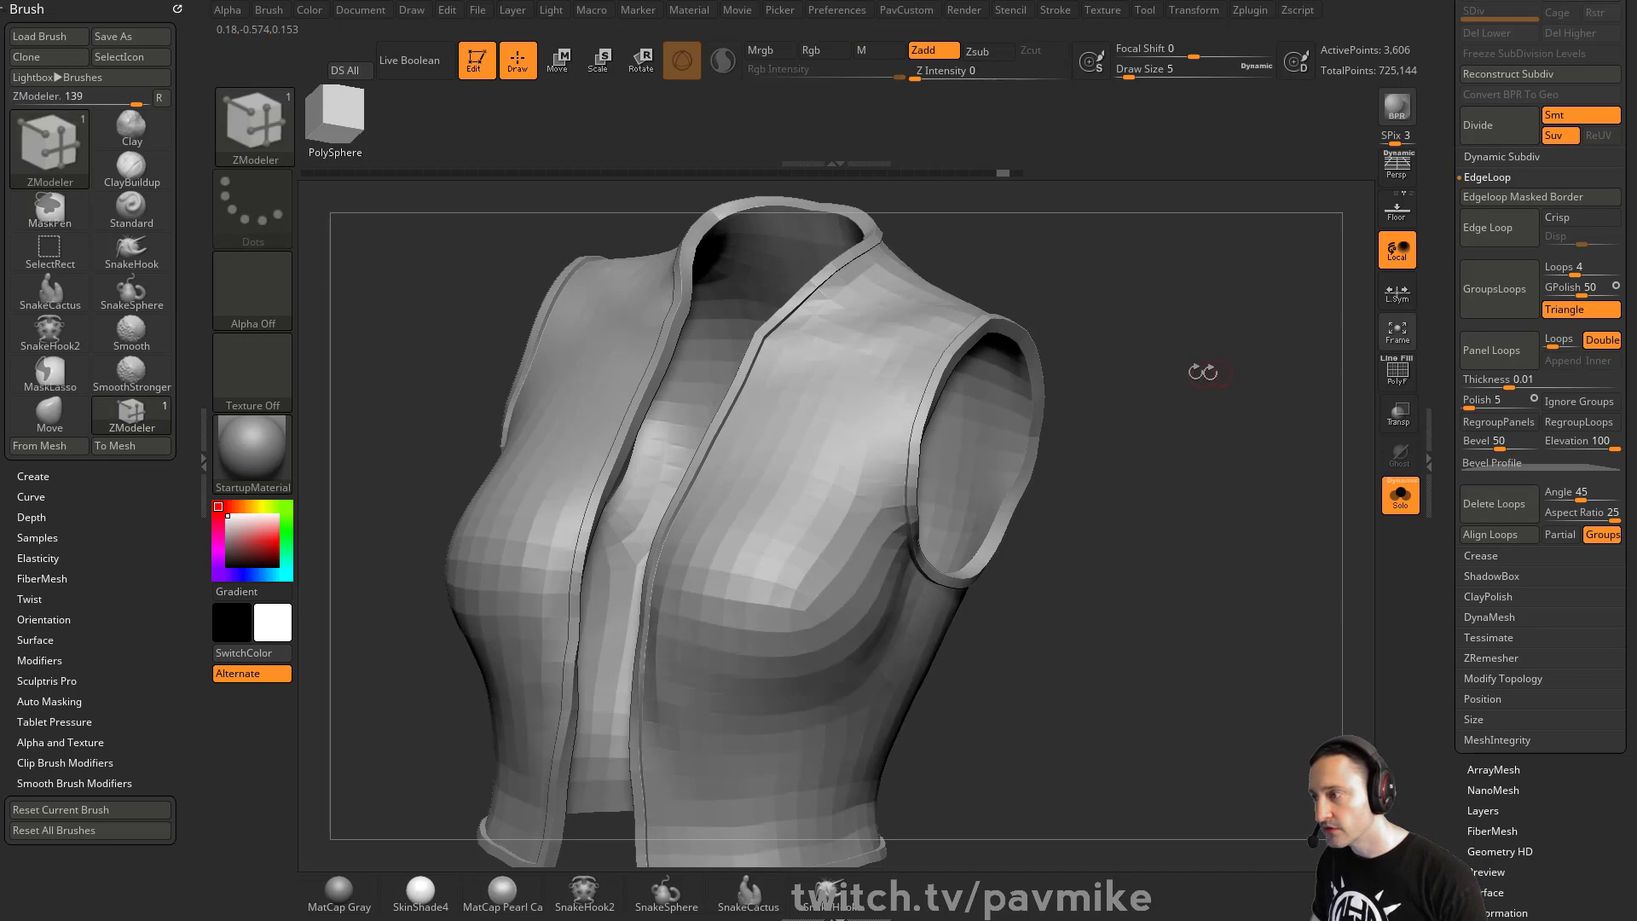
- Divide the vest mesh to add a second subdivision level
{"action": "key", "text": "shift+d"}
{"action": "key", "text": "s"}
{"action": "left_click_drag", "start_coordinate": [1204, 340], "coordinate": [1211, 340]}
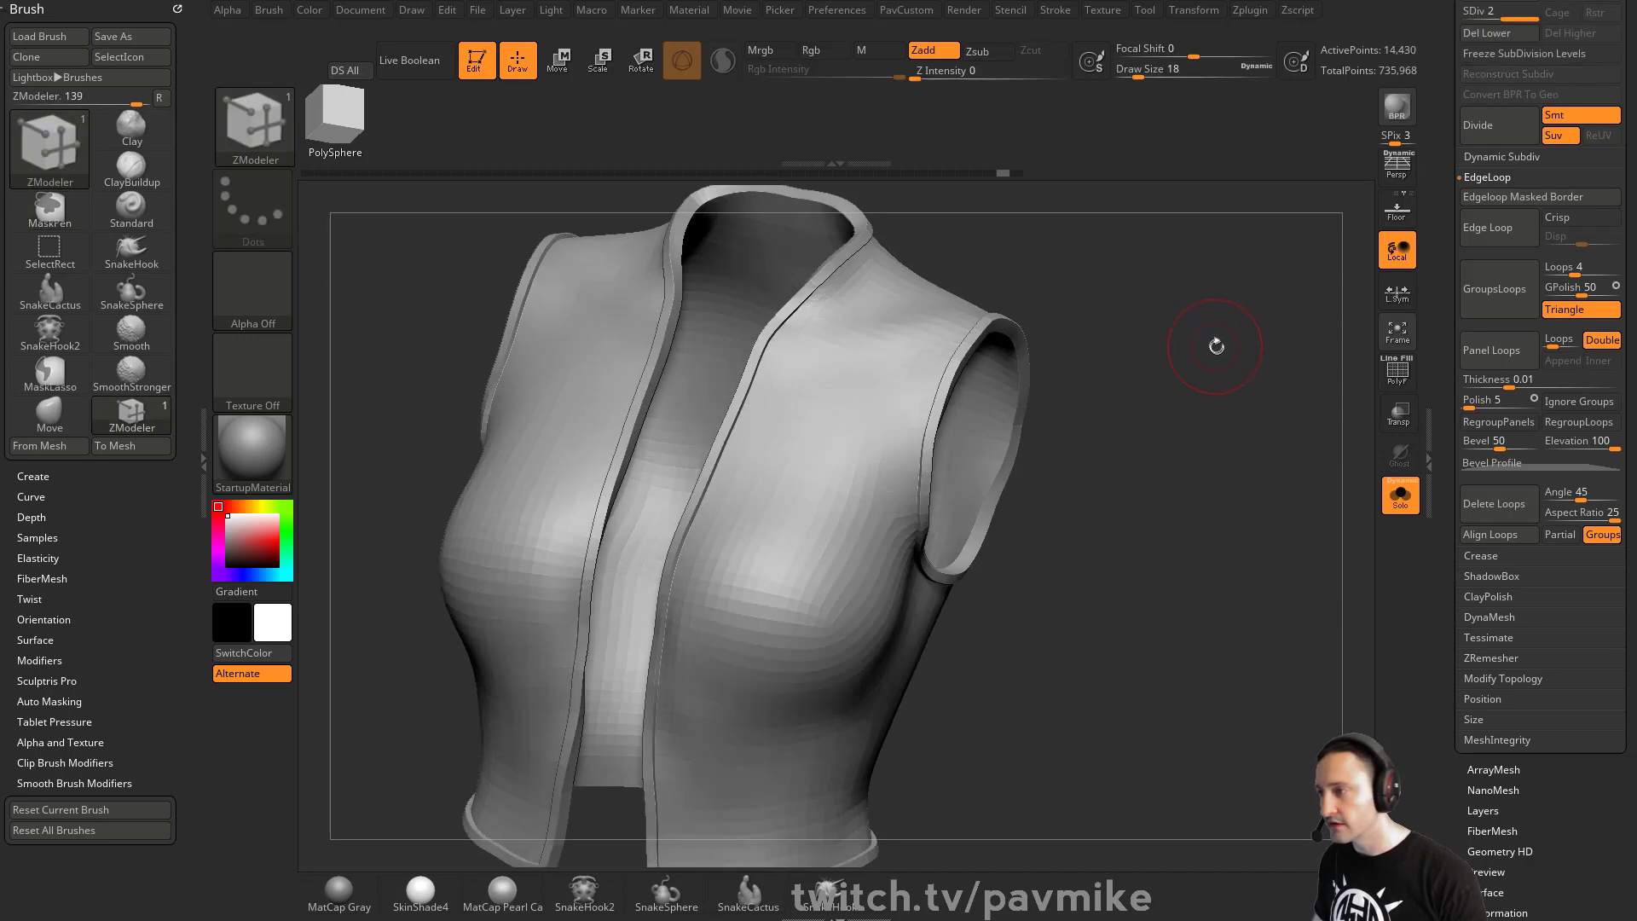
{"action": "key", "text": "ctrl+d"}
{"action": "left_click_drag", "start_coordinate": [1465, 344], "coordinate": [1451, 467]}
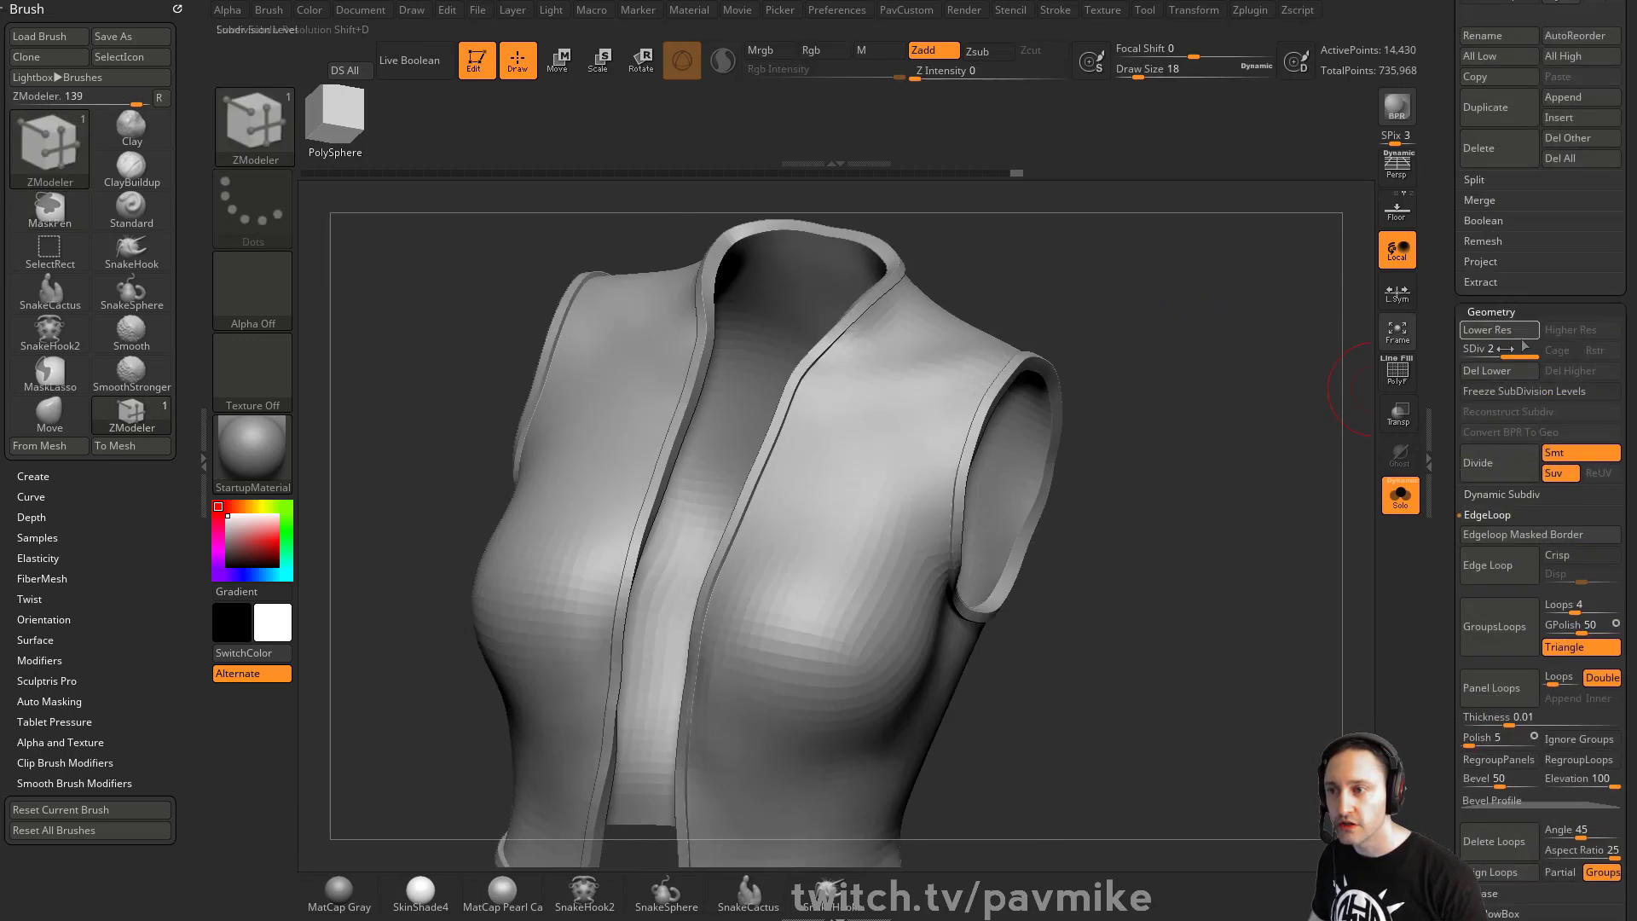
- Switch to the Standard brush with a draw size of 16
{"action": "key", "text": "b"}
{"action": "key", "text": "s"}
{"action": "key", "text": "t"}
{"action": "mouse_move", "coordinate": [1191, 529]}
{"action": "left_mouse_down", "text": "alt"}
{"action": "mouse_move", "coordinate": [1191, 380]}
{"action": "mouse_move", "coordinate": [1075, 380]}
{"action": "left_mouse_up", "text": "alt"}
{"action": "key", "text": "s"}
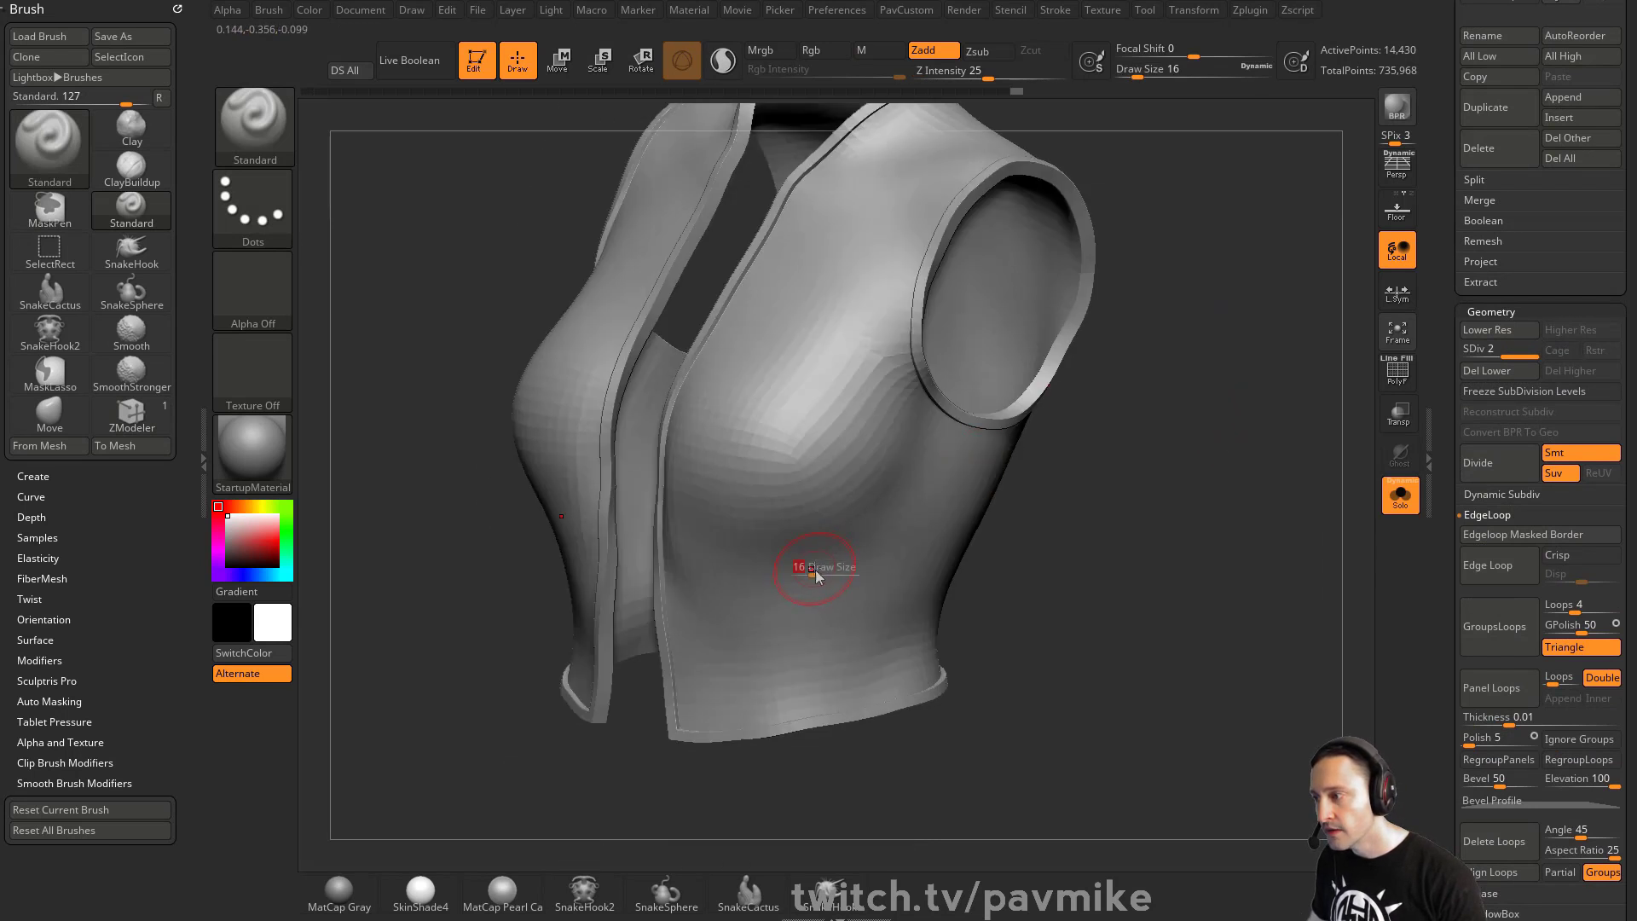
{"action": "left_click_drag", "start_coordinate": [732, 621], "coordinate": [882, 597]}
{"action": "mouse_move", "coordinate": [720, 673]}
{"action": "left_mouse_down"}
{"action": "mouse_move", "coordinate": [917, 597]}
{"action": "mouse_move", "coordinate": [898, 561]}
{"action": "left_mouse_up"}
{"action": "mouse_move", "coordinate": [1028, 529]}
{"action": "left_mouse_down"}
{"action": "mouse_move", "coordinate": [1126, 508]}
{"action": "mouse_move", "coordinate": [1015, 516]}
{"action": "left_mouse_up"}
- Smooth the vest's surface around the sides, armholes and back with the SmoothStronger brush
{"action": "key", "text": "grave"}
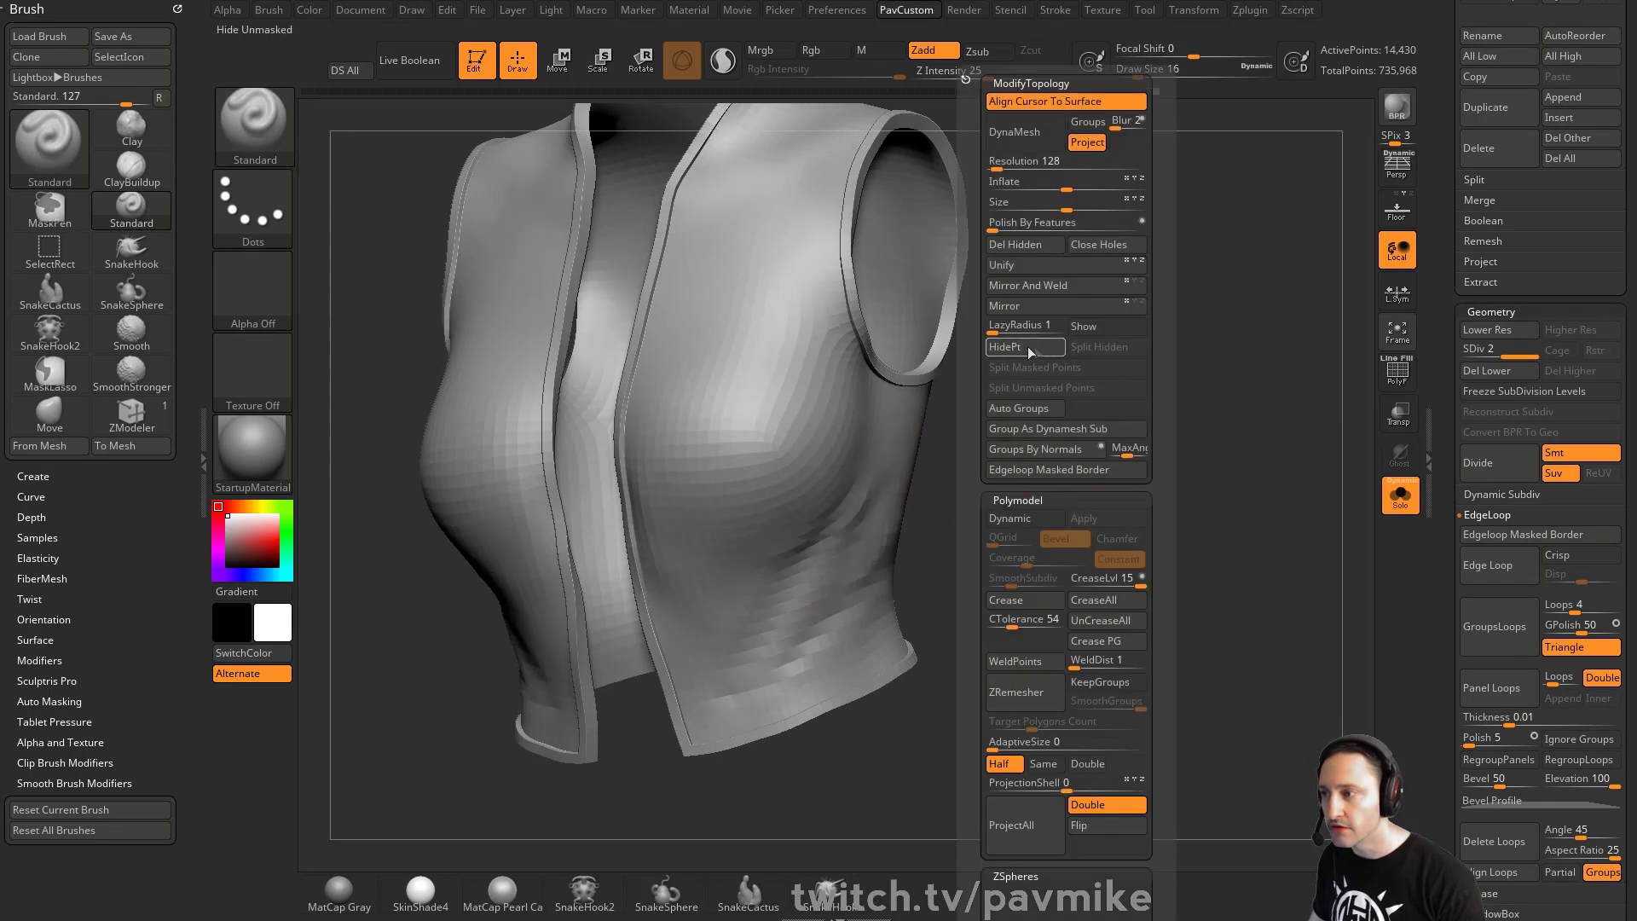
{"action": "left_click_drag", "start_coordinate": [1220, 396], "coordinate": [1006, 426]}
{"action": "left_click_drag", "start_coordinate": [1185, 426], "coordinate": [1045, 435]}
{"action": "left_click_drag", "start_coordinate": [1192, 446], "coordinate": [1015, 495]}
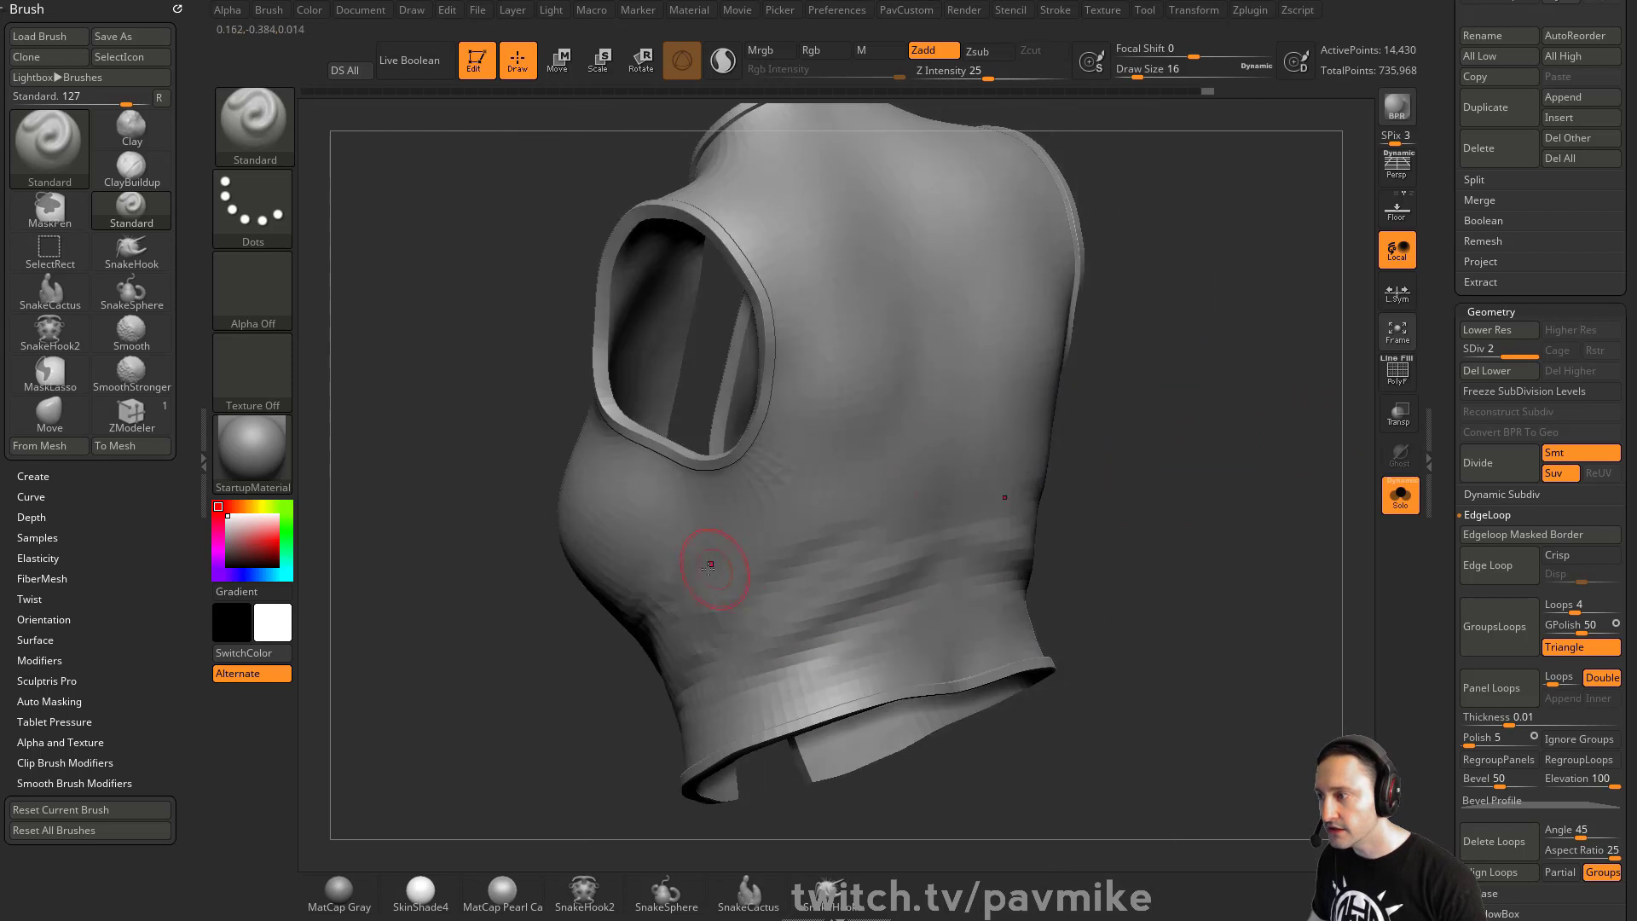
{"action": "left_click_drag", "start_coordinate": [673, 533], "coordinate": [902, 508], "text": "shift"}
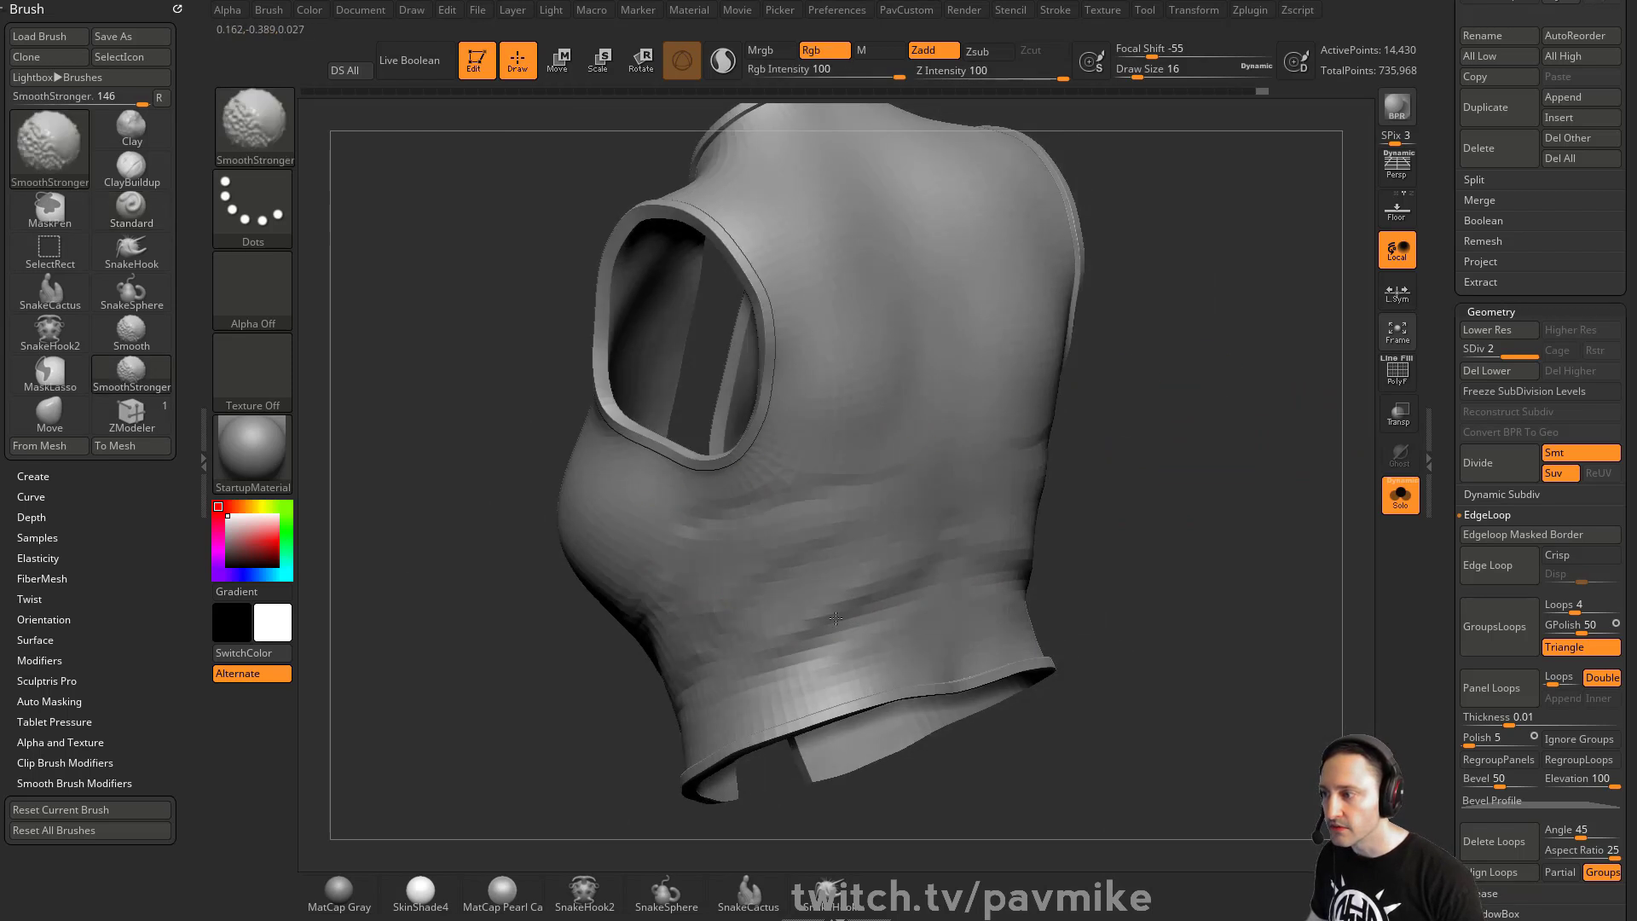
{"action": "left_click_drag", "start_coordinate": [836, 619], "coordinate": [840, 617], "text": "shift"}
{"action": "left_click_drag", "start_coordinate": [1207, 488], "coordinate": [1279, 468], "text": "shift"}
{"action": "left_click_drag", "start_coordinate": [1042, 495], "coordinate": [795, 607]}
{"action": "left_click_drag", "start_coordinate": [912, 637], "coordinate": [1068, 591]}
{"action": "left_click_drag", "start_coordinate": [1194, 599], "coordinate": [1292, 588]}
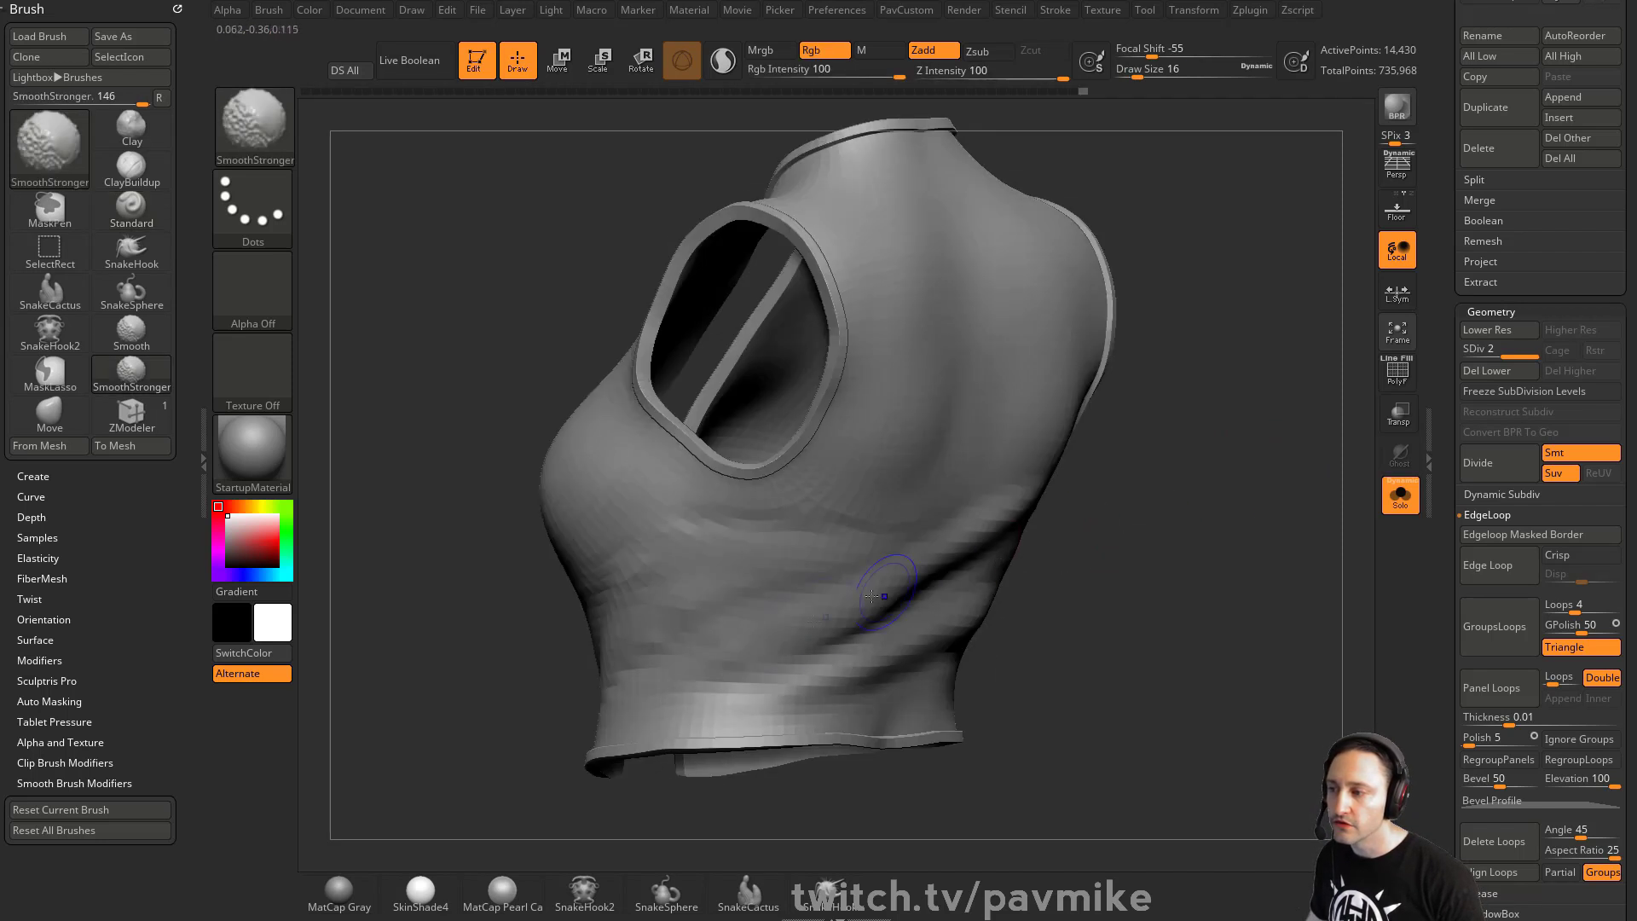
{"action": "left_click_drag", "start_coordinate": [1032, 506], "coordinate": [879, 634], "text": "shift"}
{"action": "mouse_move", "coordinate": [1152, 584]}
{"action": "left_mouse_down", "text": "shift"}
{"action": "mouse_move", "coordinate": [1203, 520]}
{"action": "mouse_move", "coordinate": [1228, 523]}
{"action": "left_mouse_up", "text": "shift"}
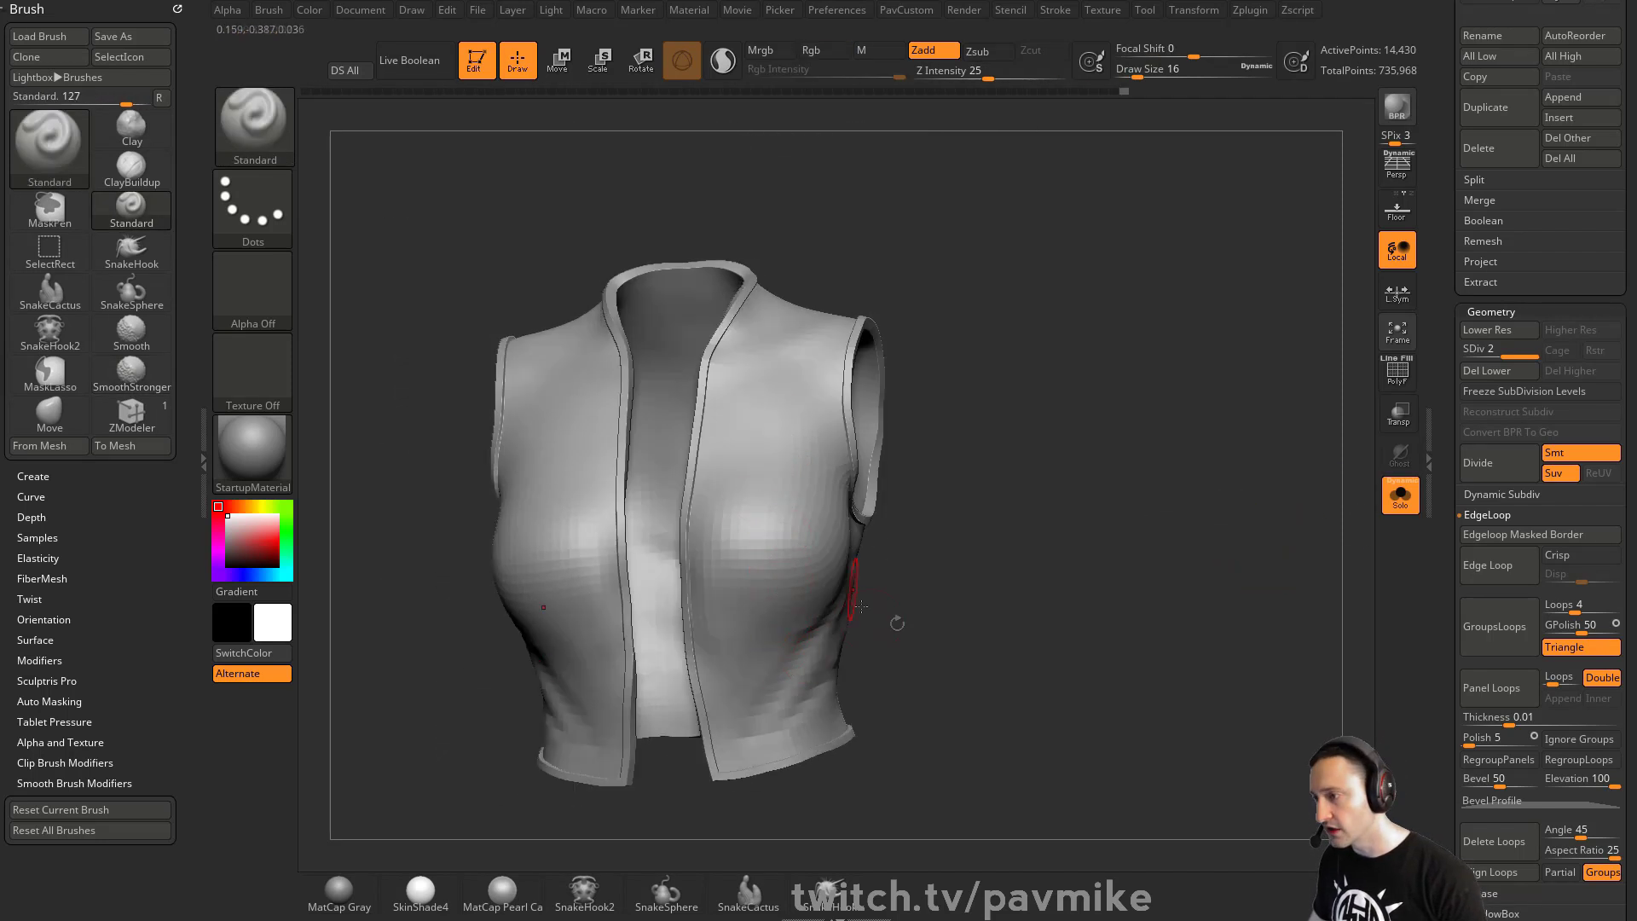
{"action": "left_click_drag", "start_coordinate": [860, 607], "coordinate": [763, 640]}
{"action": "left_click_drag", "start_coordinate": [993, 522], "coordinate": [935, 518]}
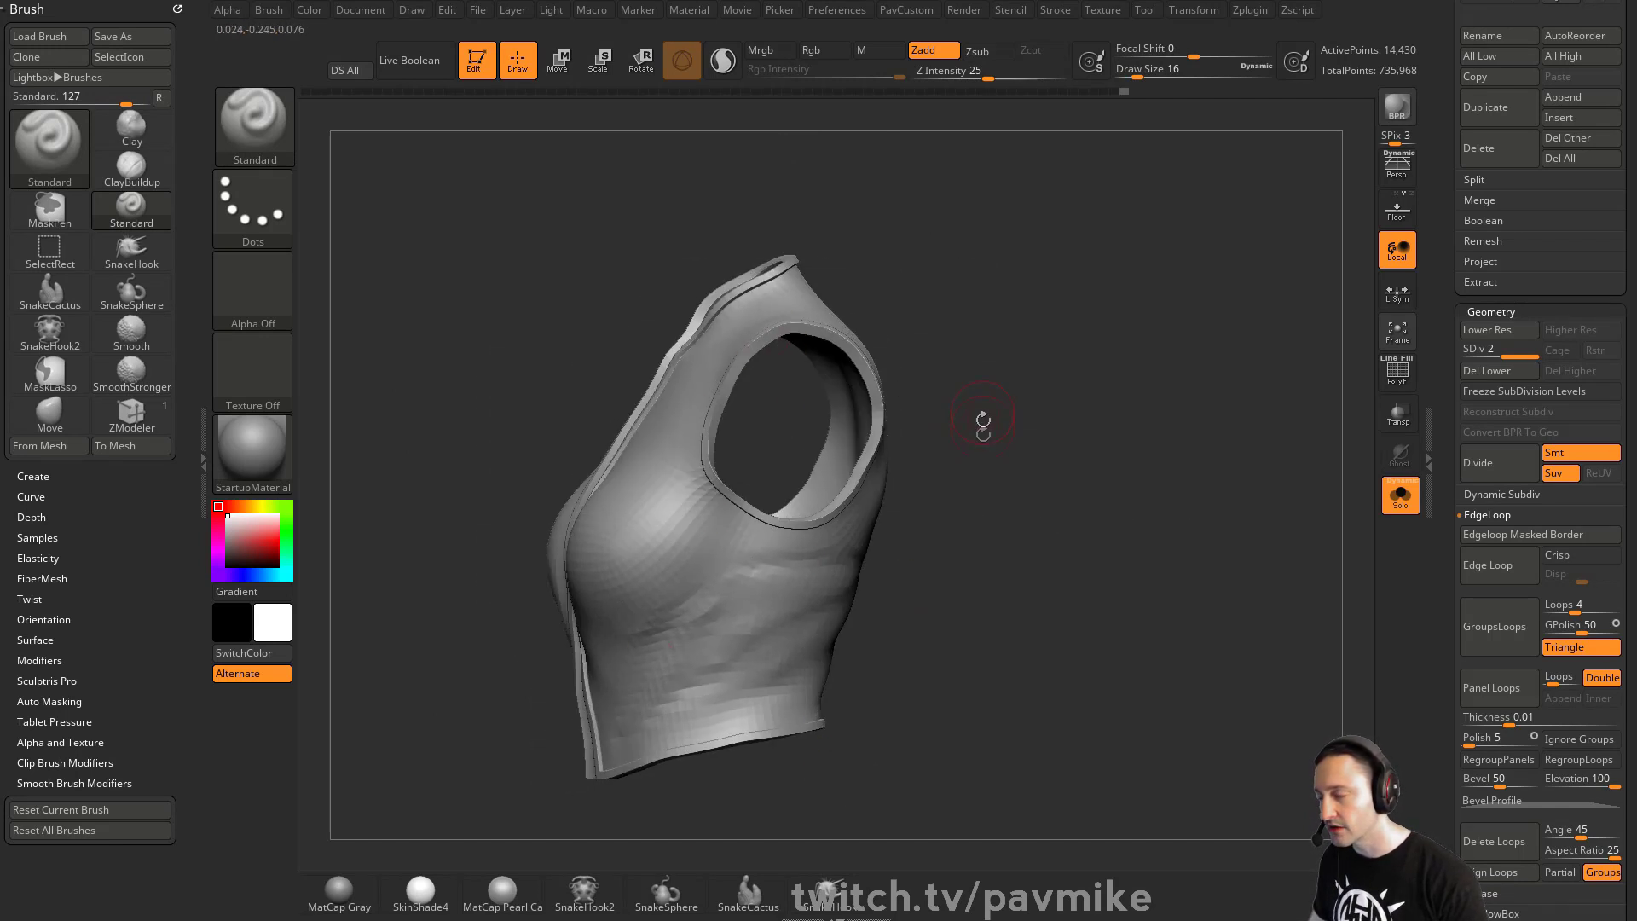
{"action": "left_click_drag", "start_coordinate": [983, 418], "coordinate": [802, 446], "text": "shift"}
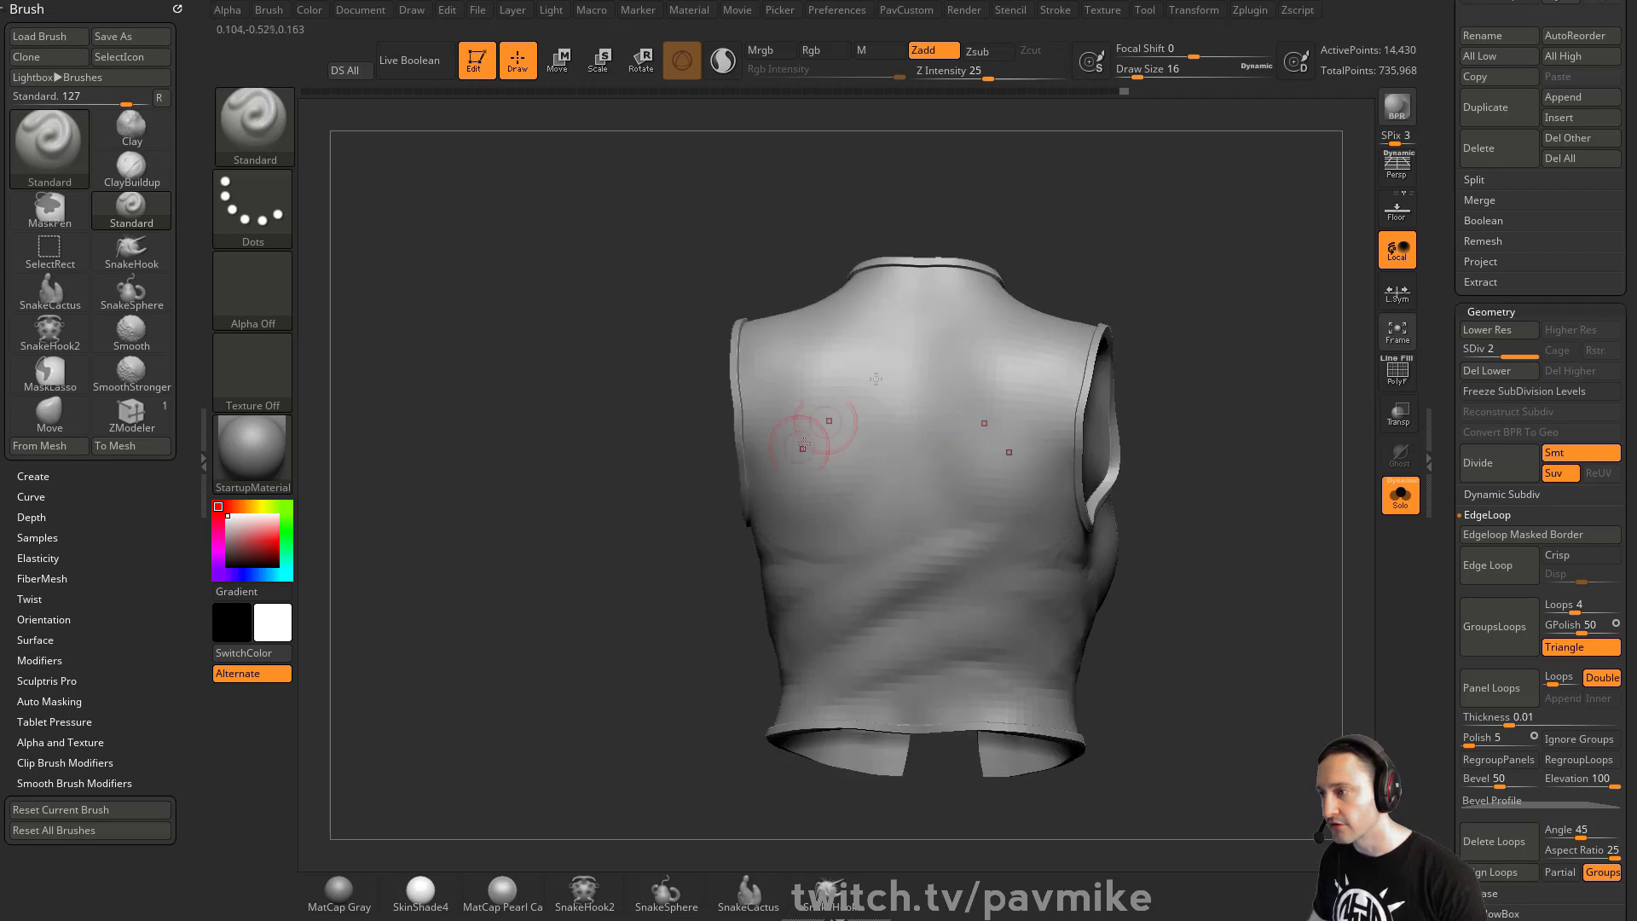